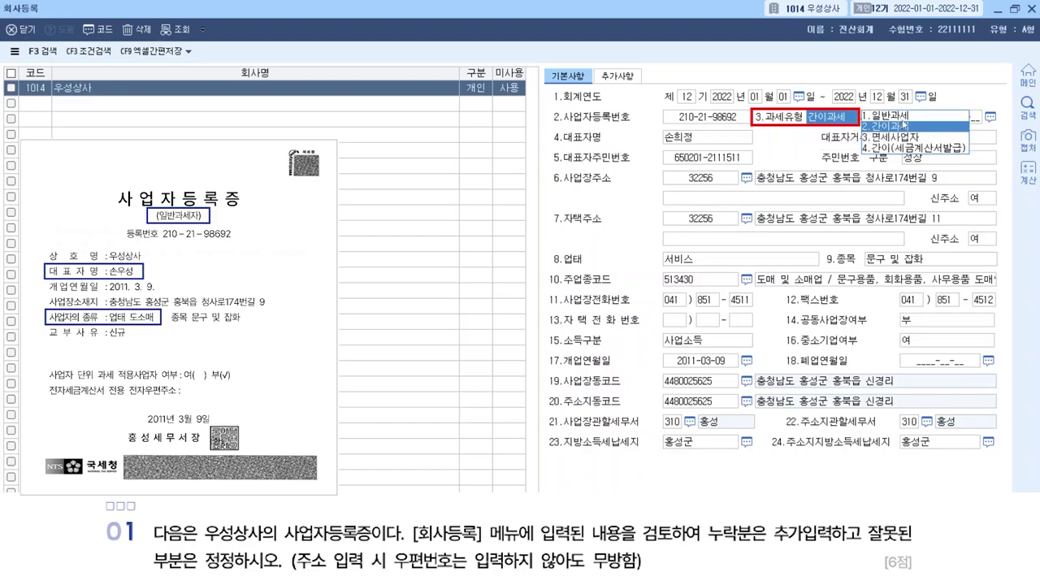
Set 우성상사's tax type to 1.일반과세 and correct the representative's name.
click(905, 118)
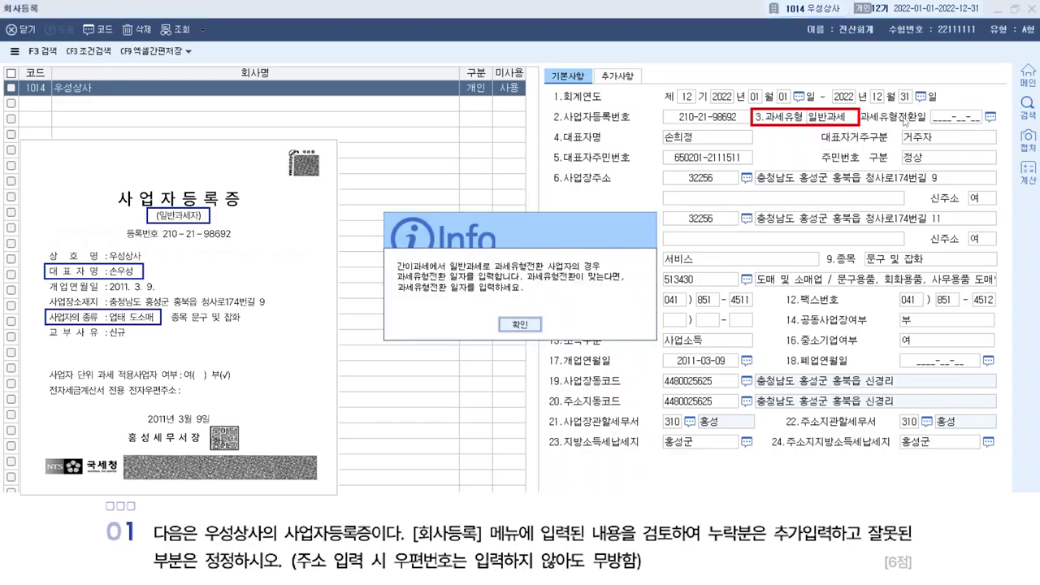
click(520, 324)
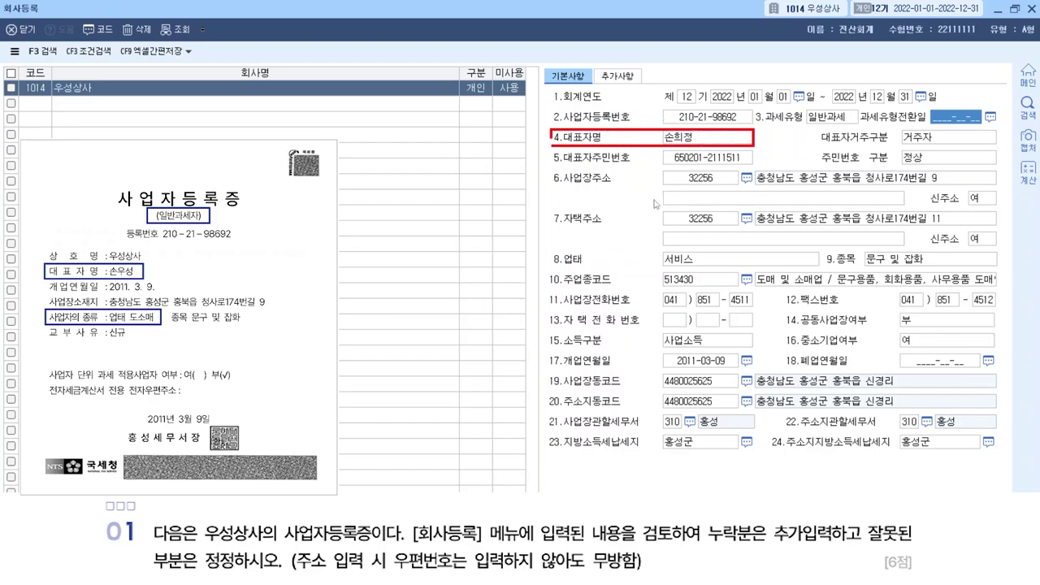
click(703, 139)
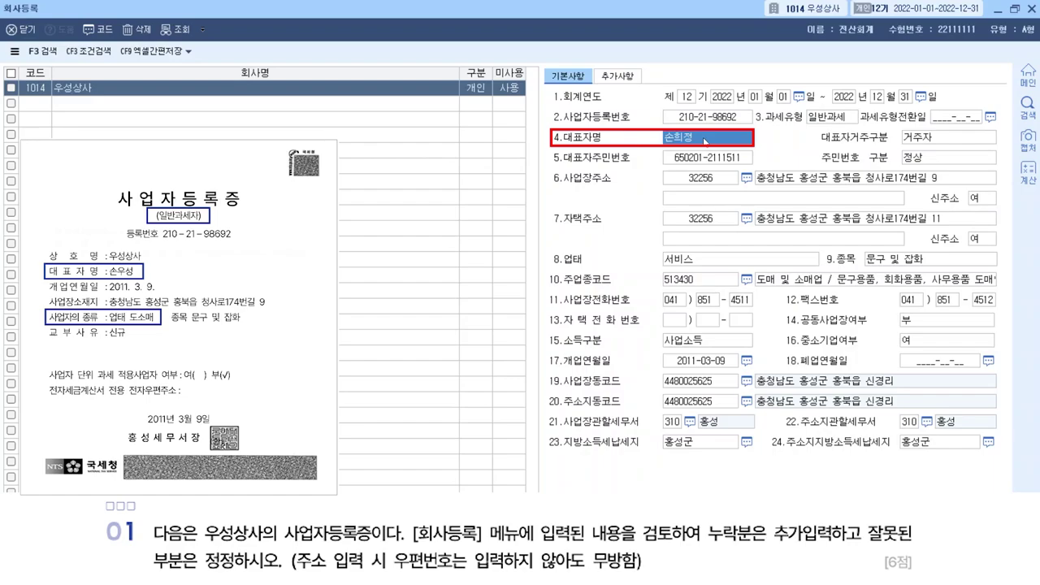
key(BackSpace)
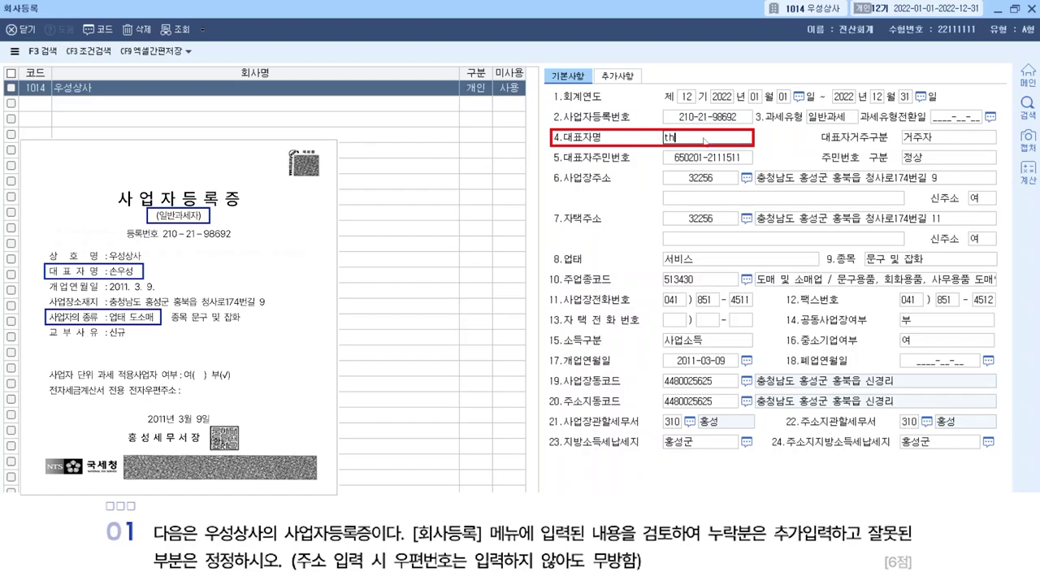
key(Return)
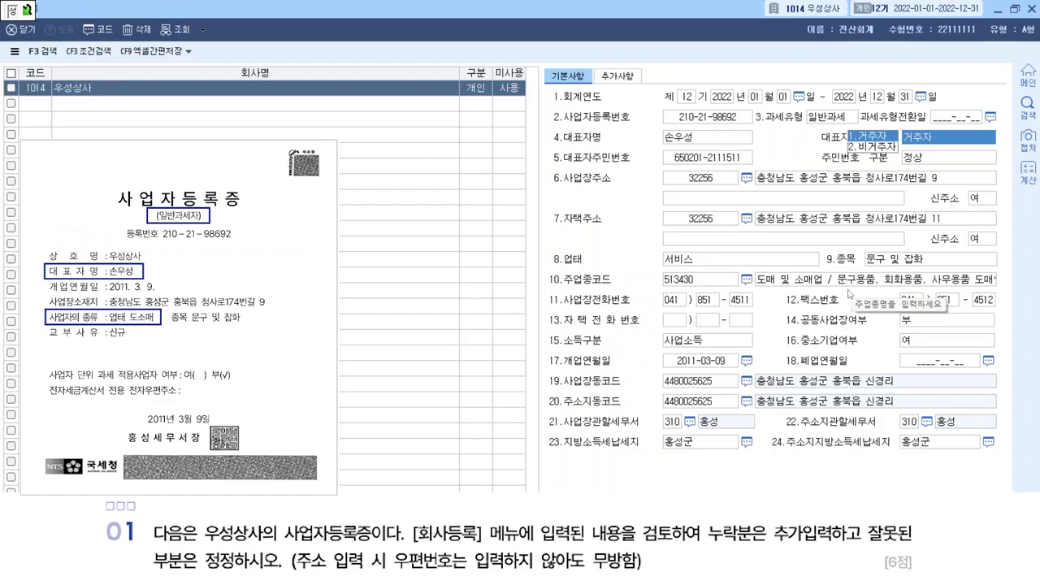
Change the business type (업태) to 도소매 and close 회사등록.
click(695, 262)
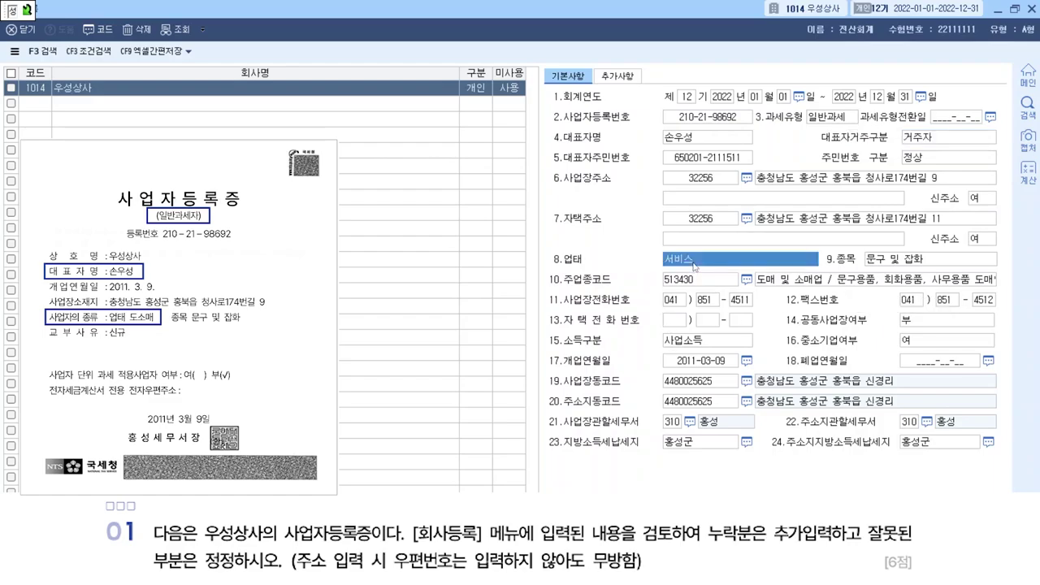
text(도)
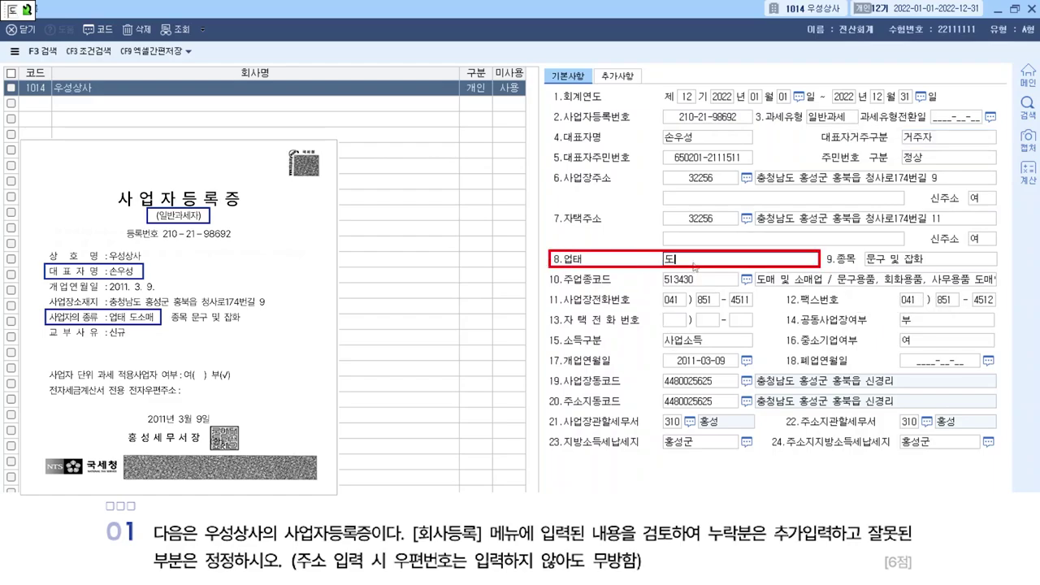
text(솜매)
key(Return)
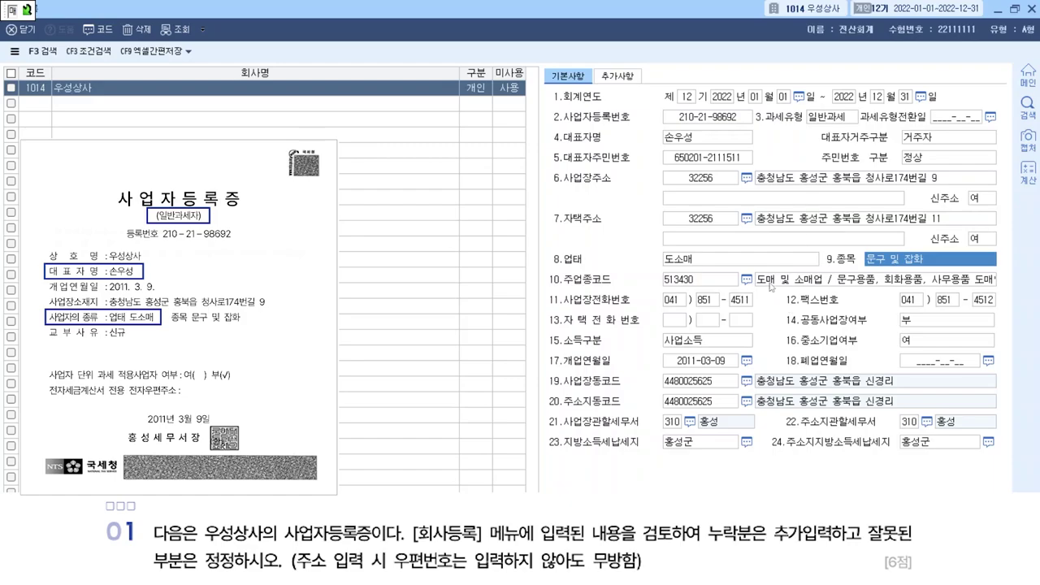
click(1030, 8)
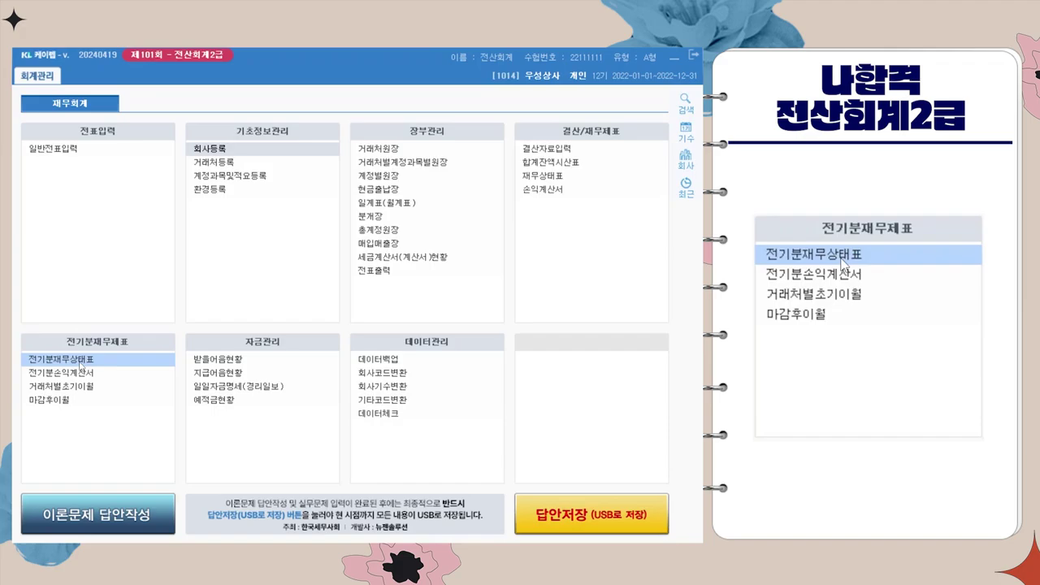
In 전기분재무상태표, correct 현금 to 43,000,000 and start a new account row.
click(81, 362)
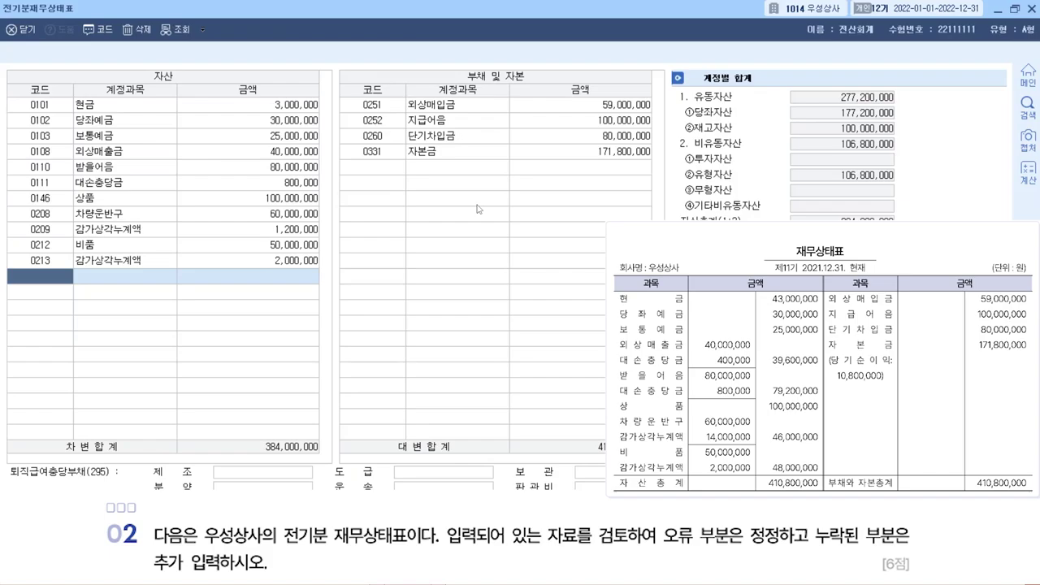
click(222, 107)
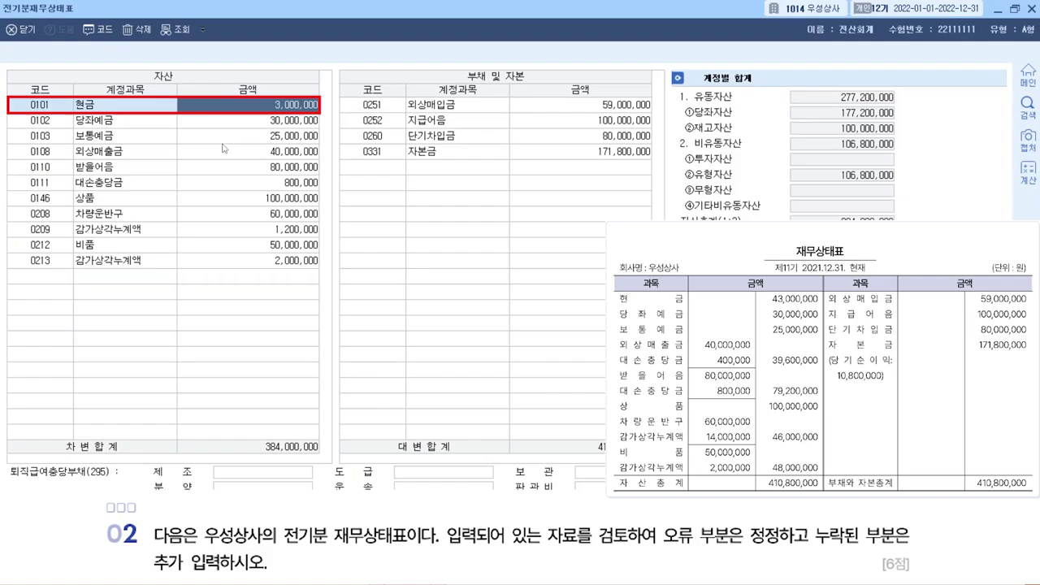
text(43)
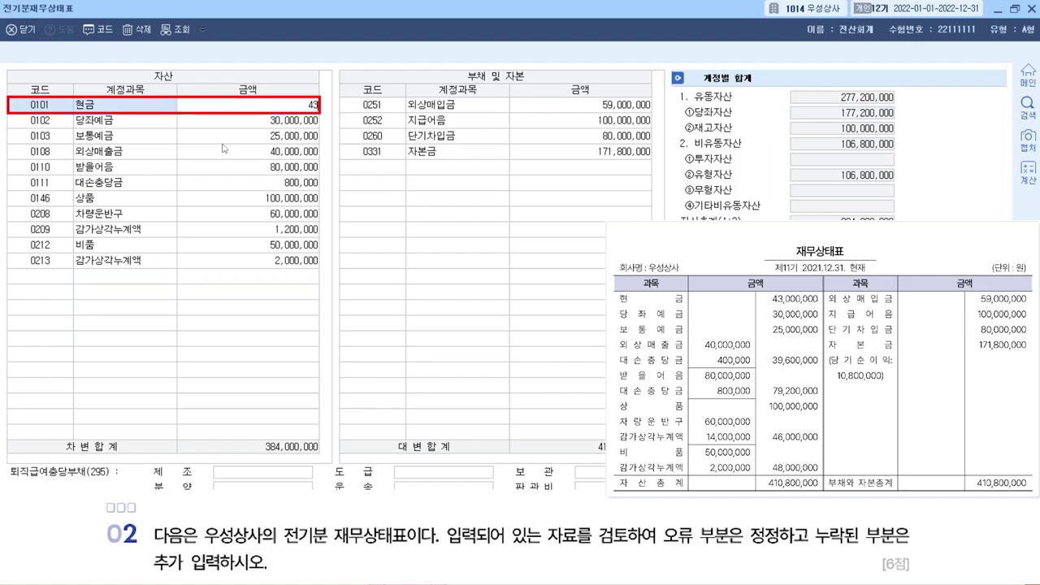
text(,000,000)
key(Return)
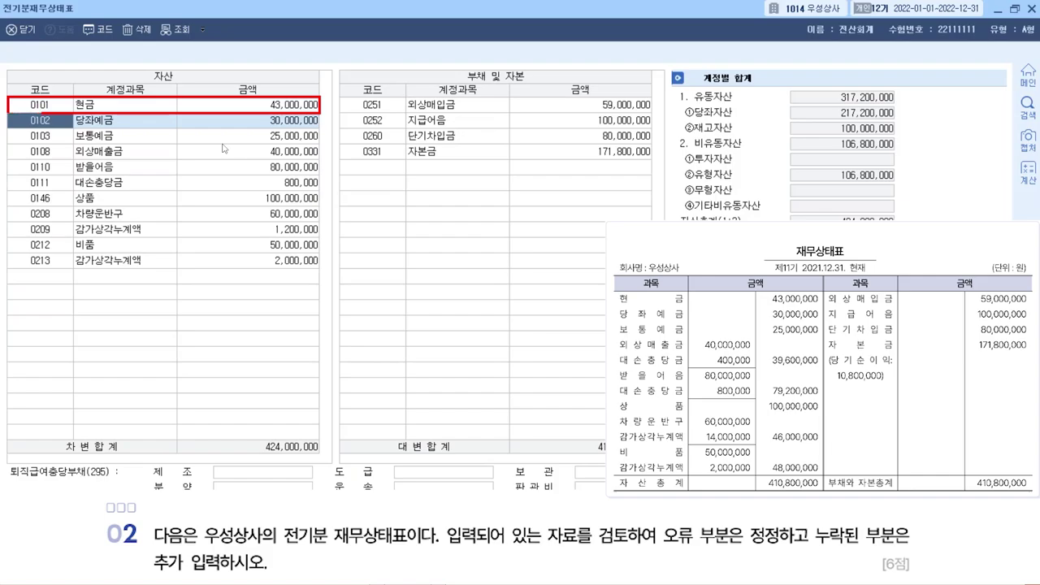
click(150, 152)
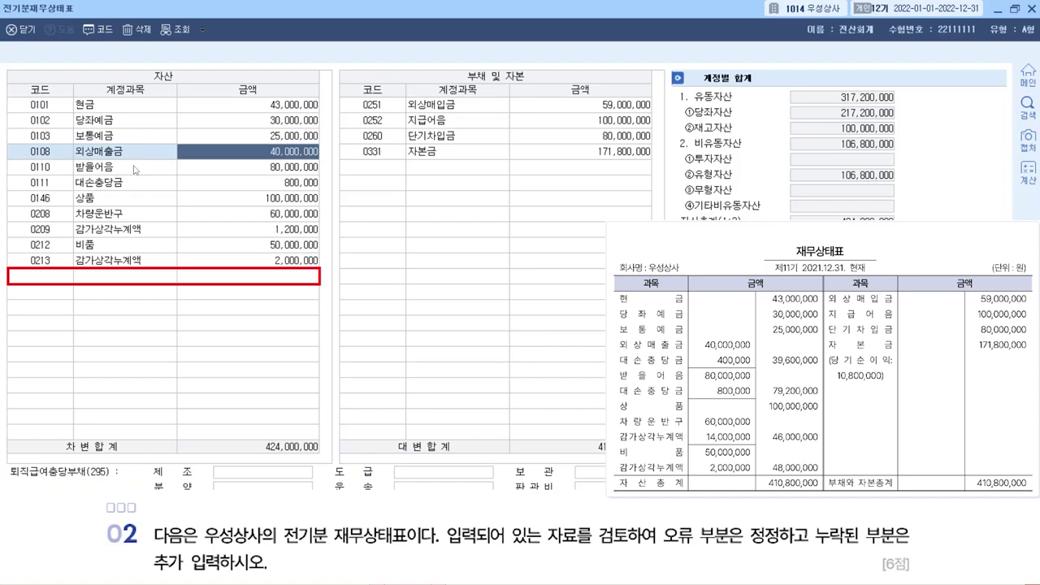
click(112, 168)
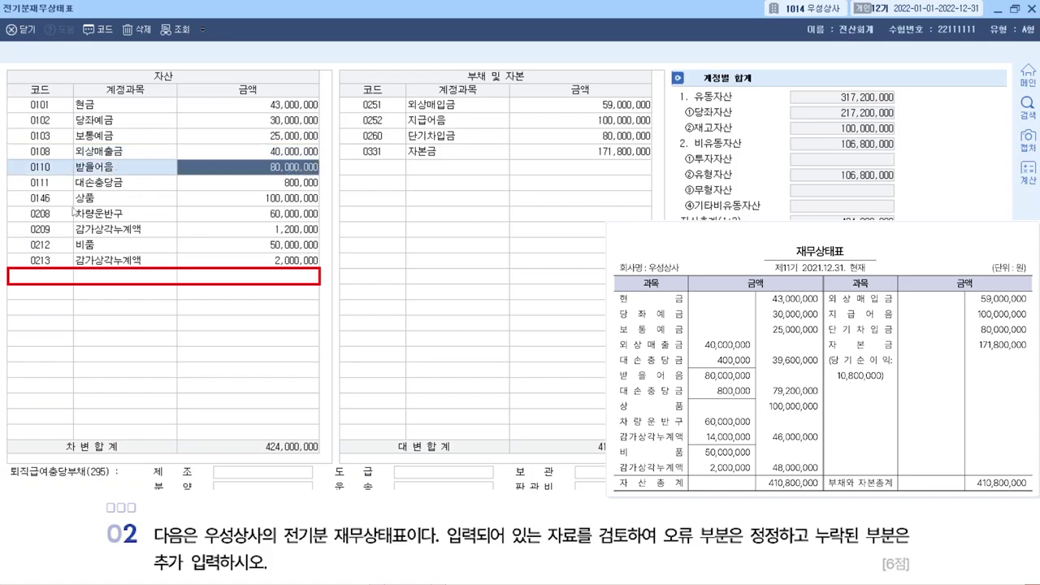
click(45, 279)
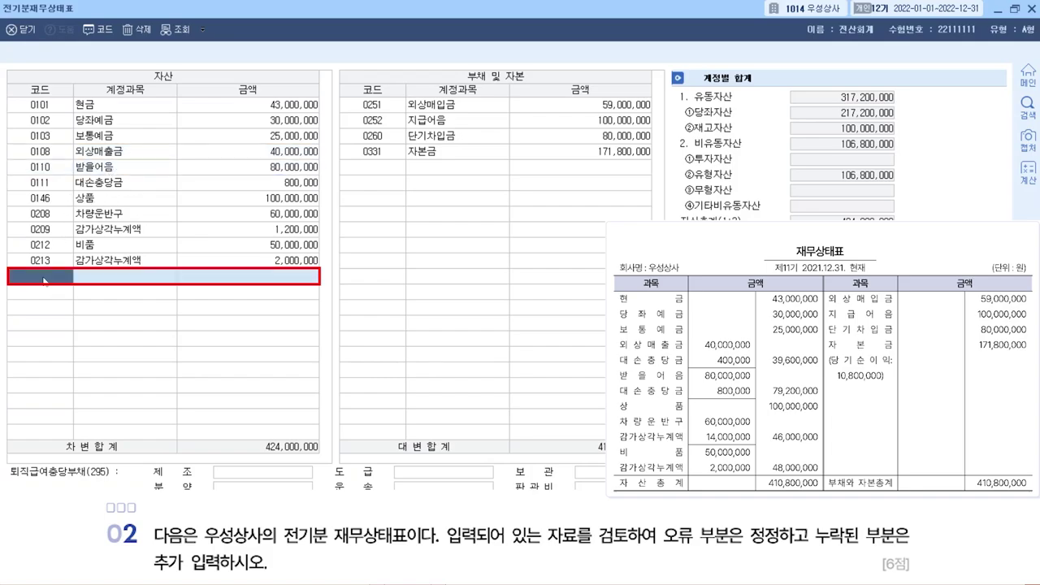
Add account 0109 대손충당금 with an amount of 400,000.
text(대손)
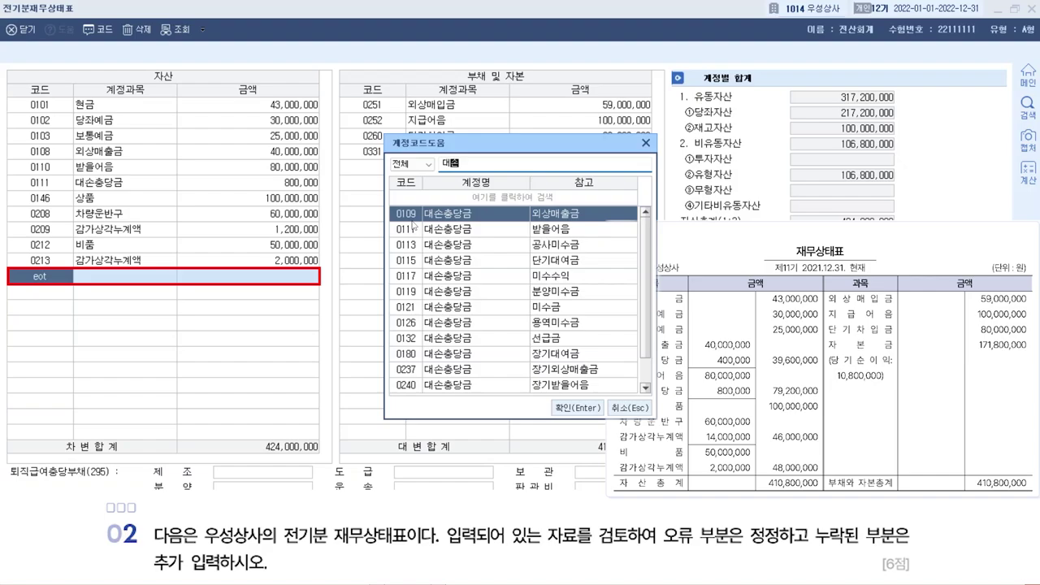
double_click(415, 213)
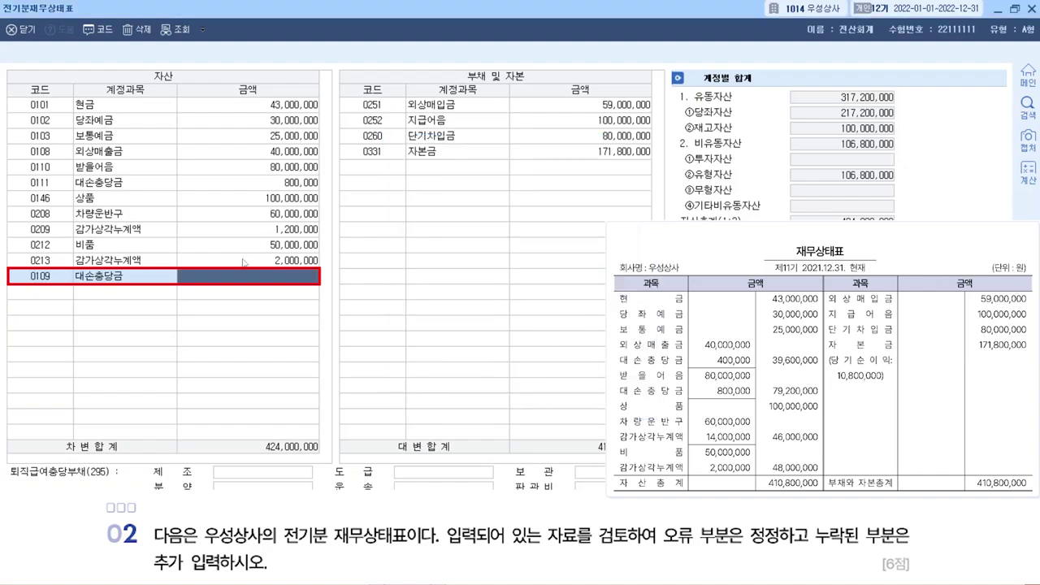
text(4000000)
key(Return)
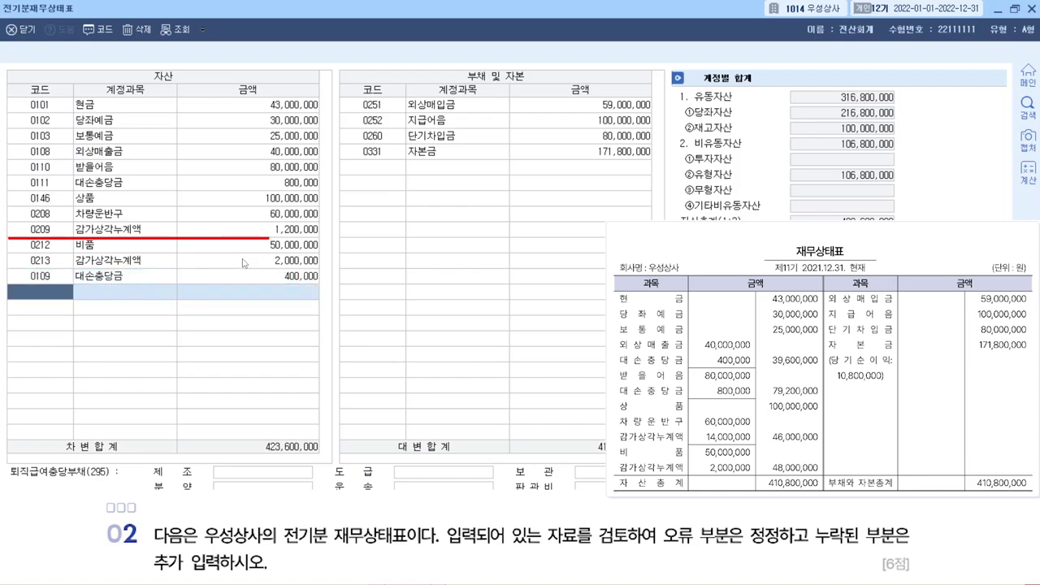
Correct 0209 감가상각누계액 to 14,000,000.
click(132, 230)
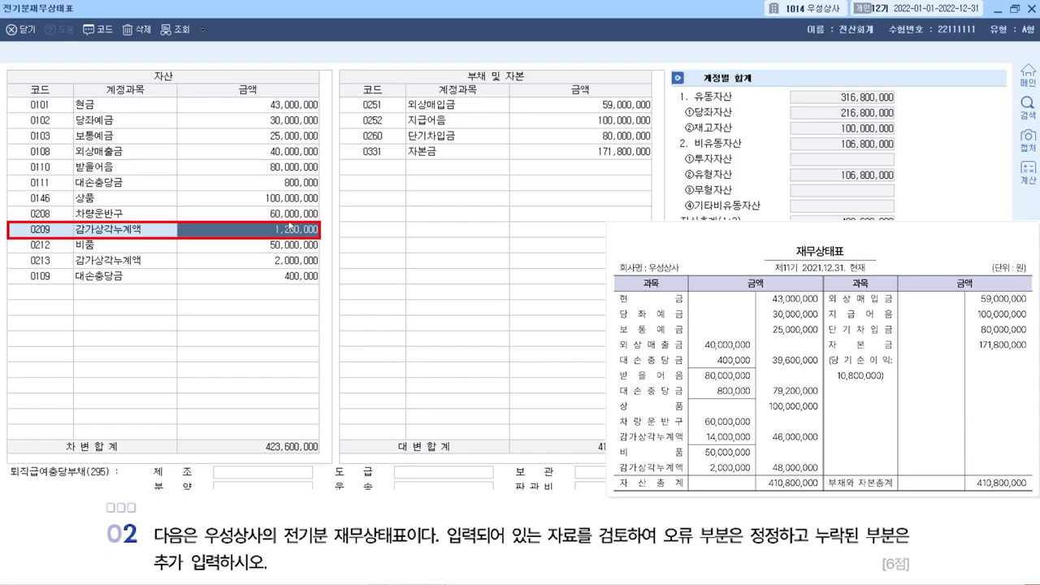
text(14000000)
key(Return)
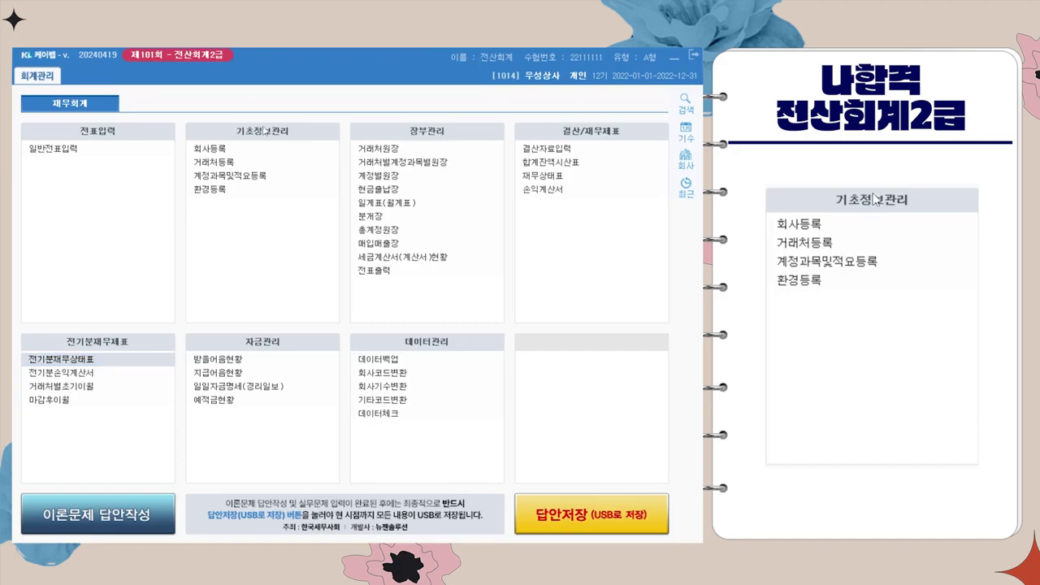
Open 거래처등록 and switch to its 신용카드 list.
click(241, 166)
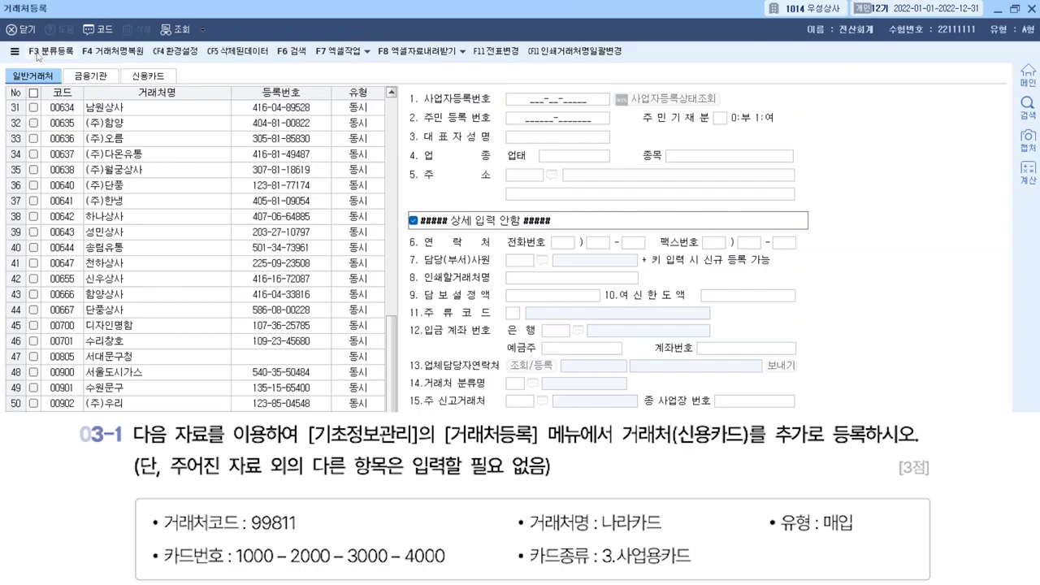
click(82, 77)
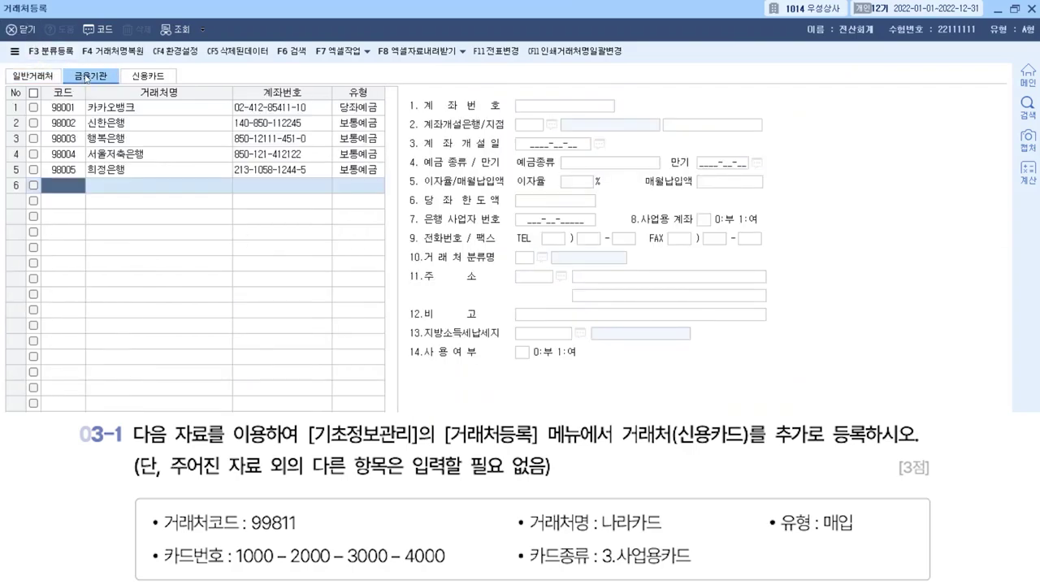
click(148, 76)
click(50, 76)
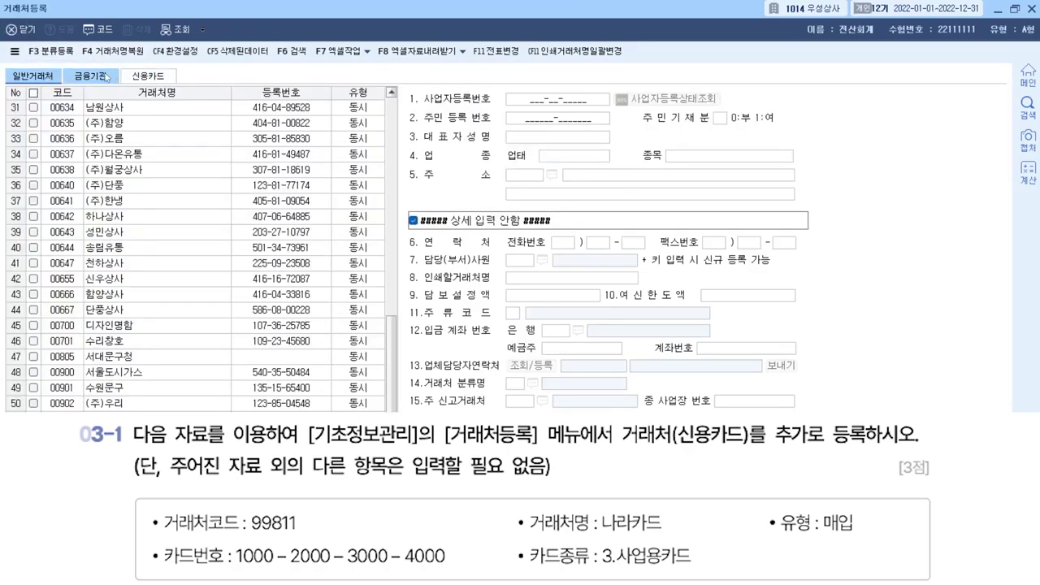
click(104, 77)
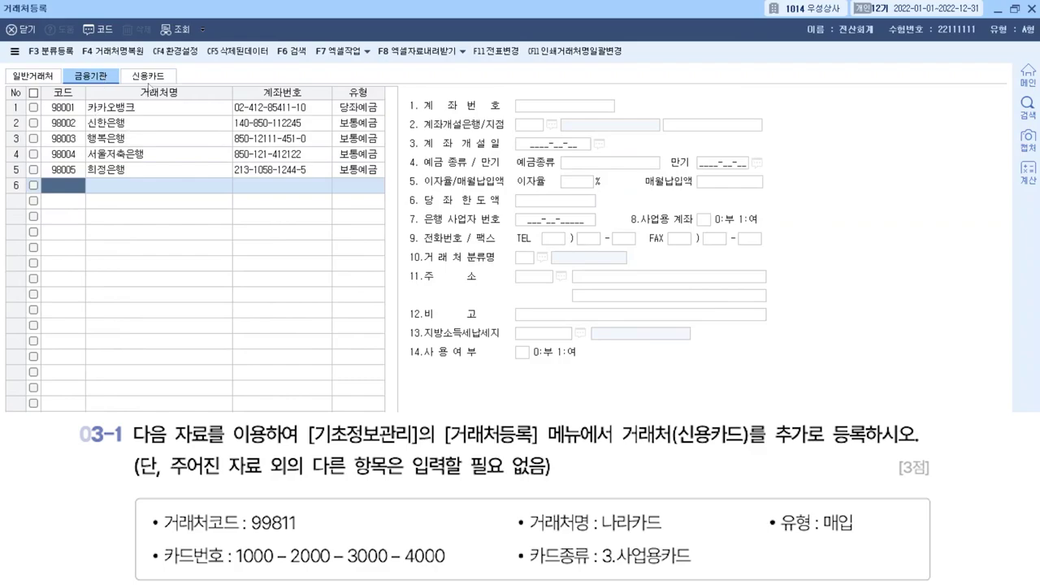
click(148, 79)
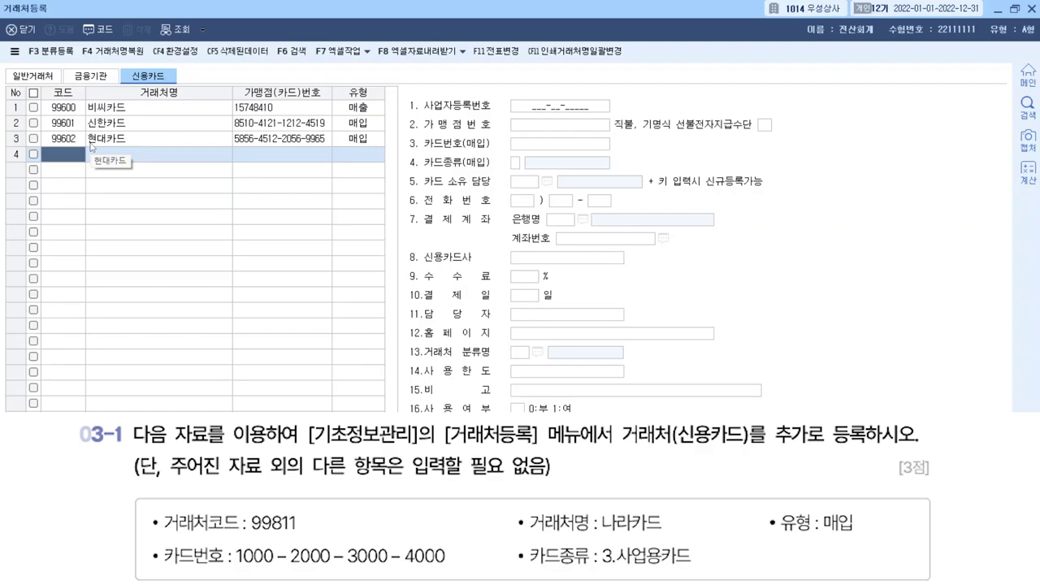
Add credit card partner 99811 나라카드 with type 매입.
text(998)
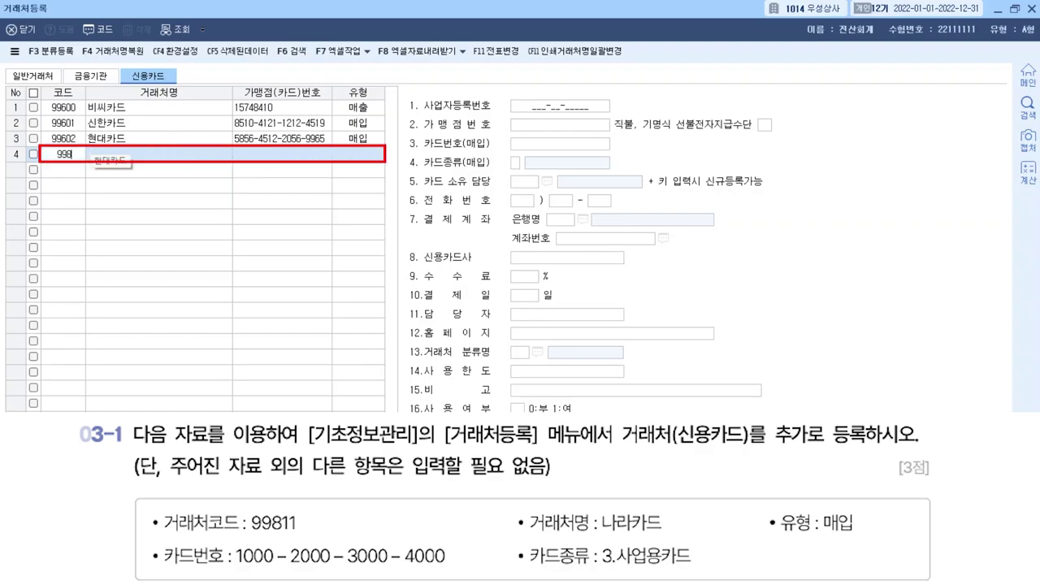
text(11)
key(Return)
click(92, 148)
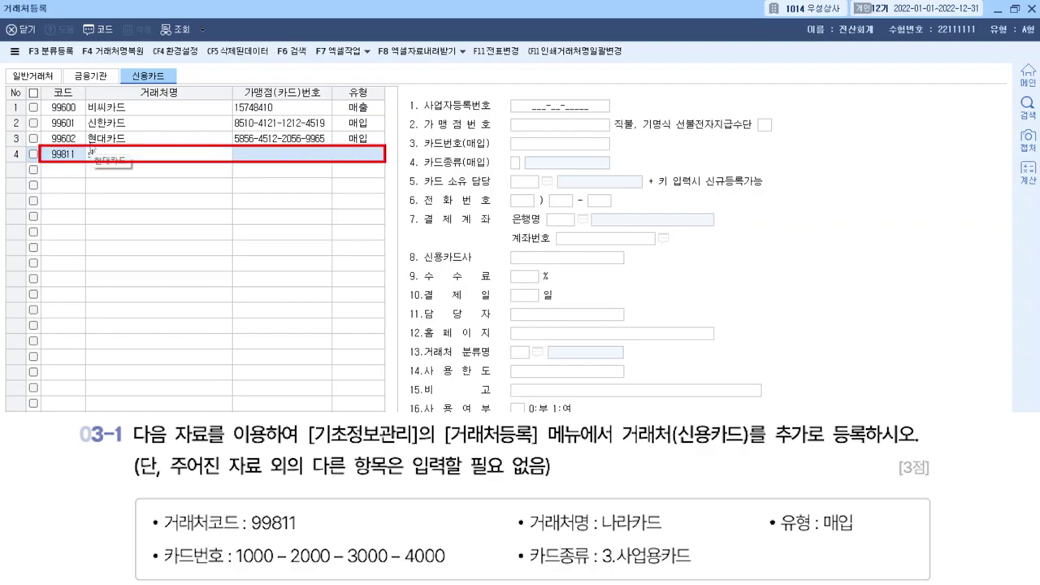
text(나라카드)
key(Return)
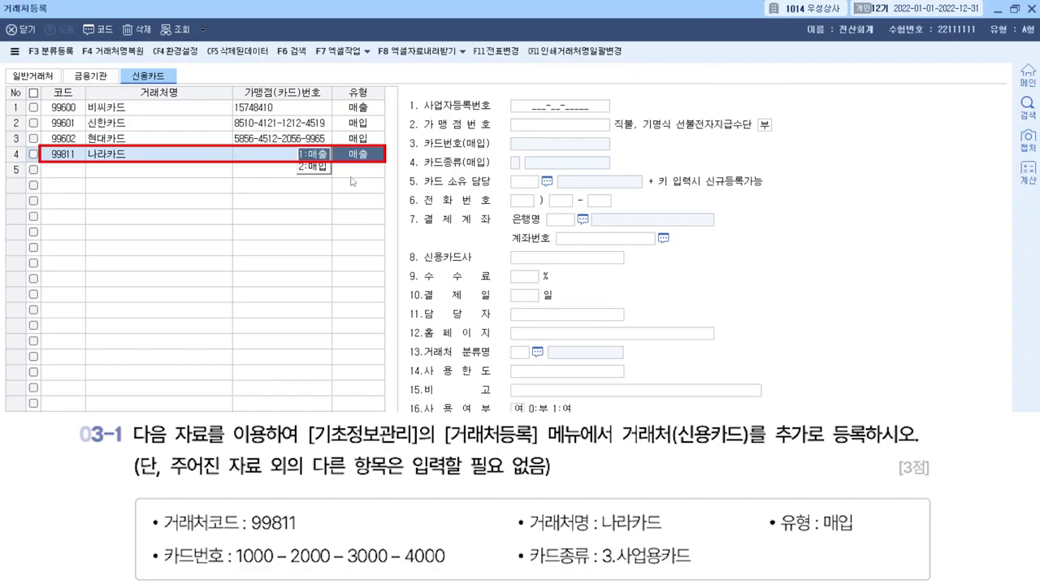
click(309, 167)
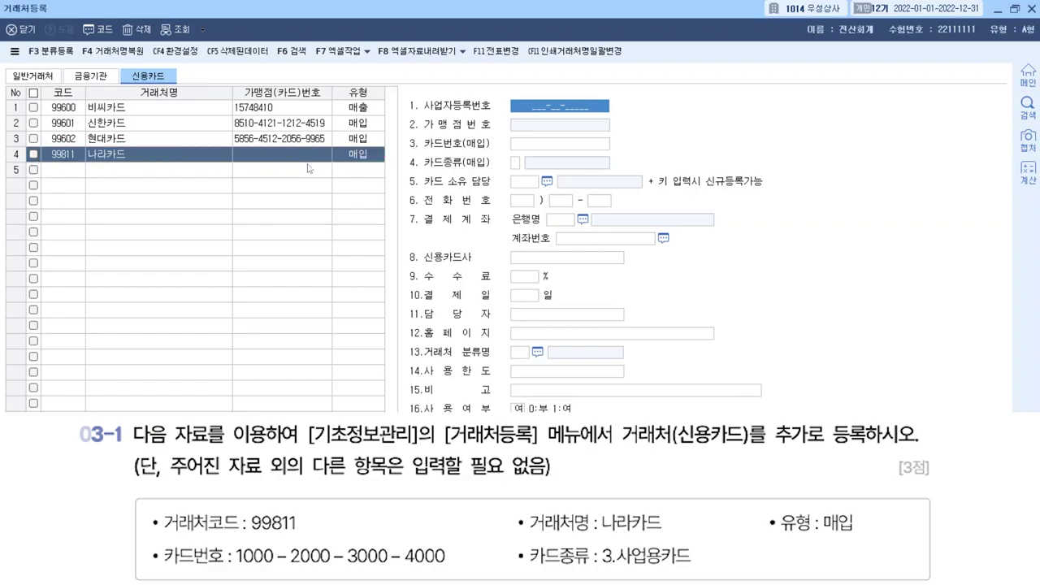
Enter 나라카드's card number in dashed format and set card type 3.사업용카드.
key(Return)
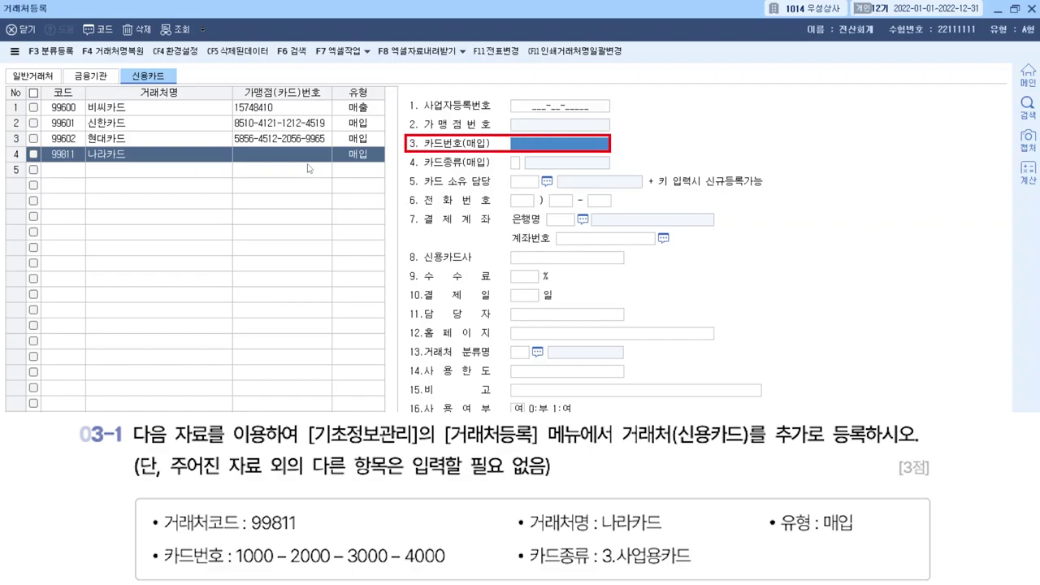
text(1000)
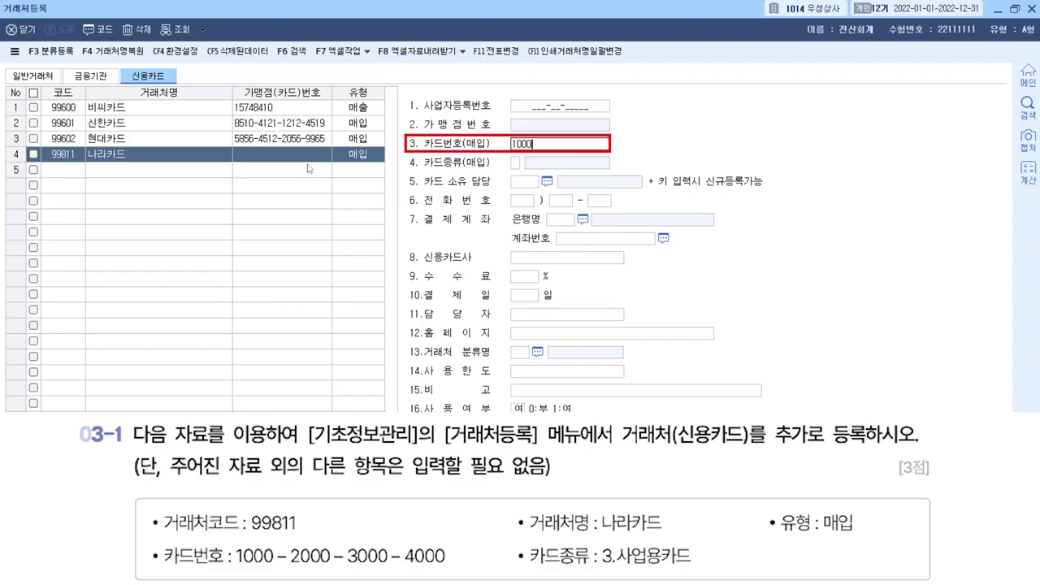
text(200030004000)
key(Return)
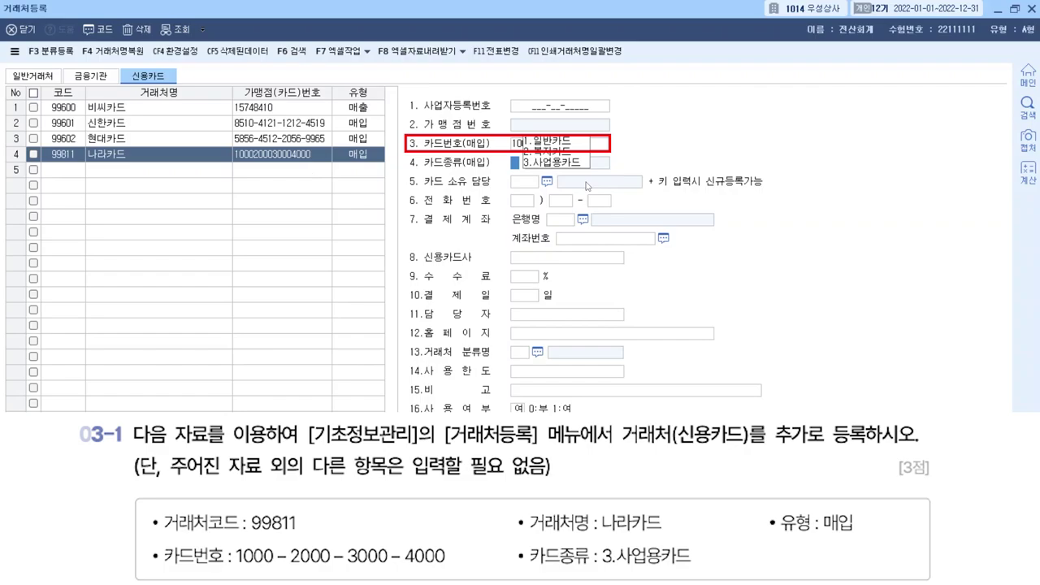
click(513, 150)
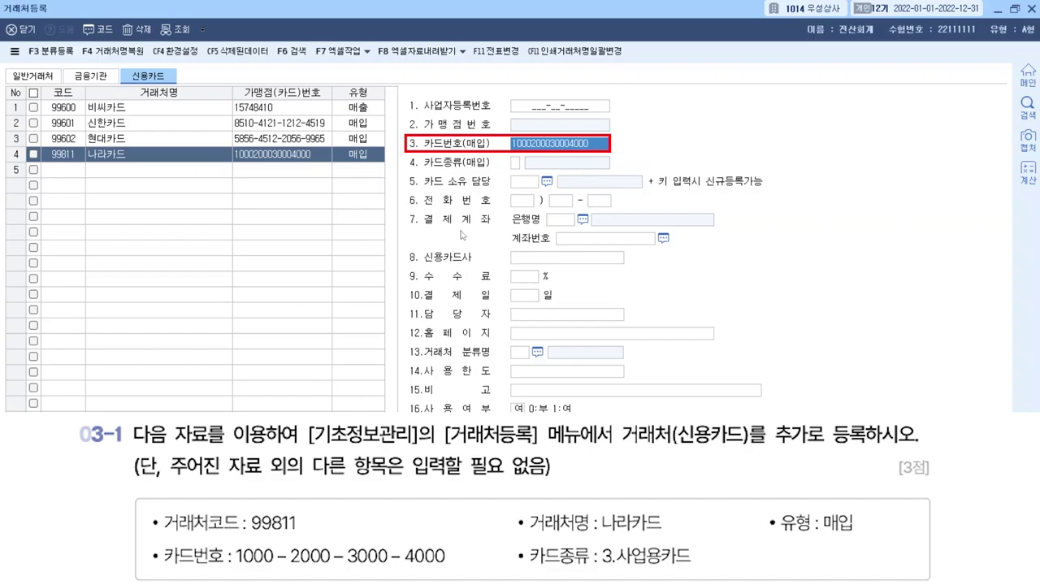
text(1000-)
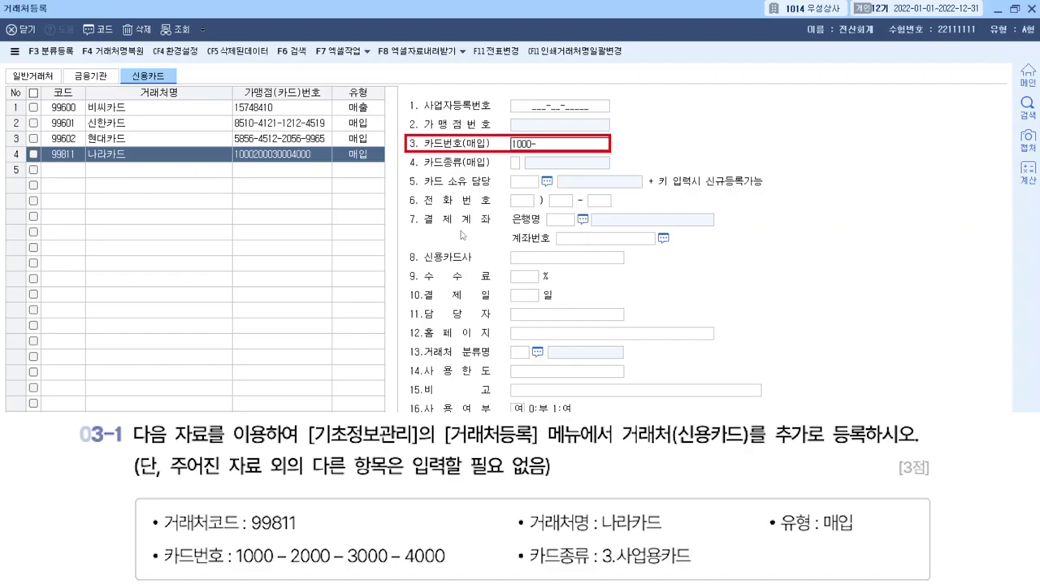
text(2000-3000-4000)
key(Return)
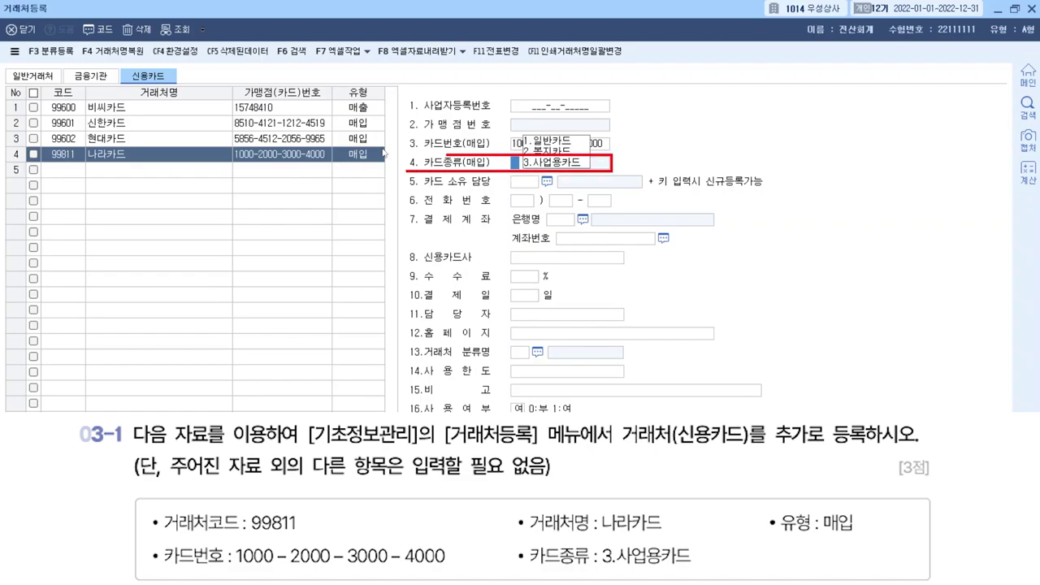
click(565, 165)
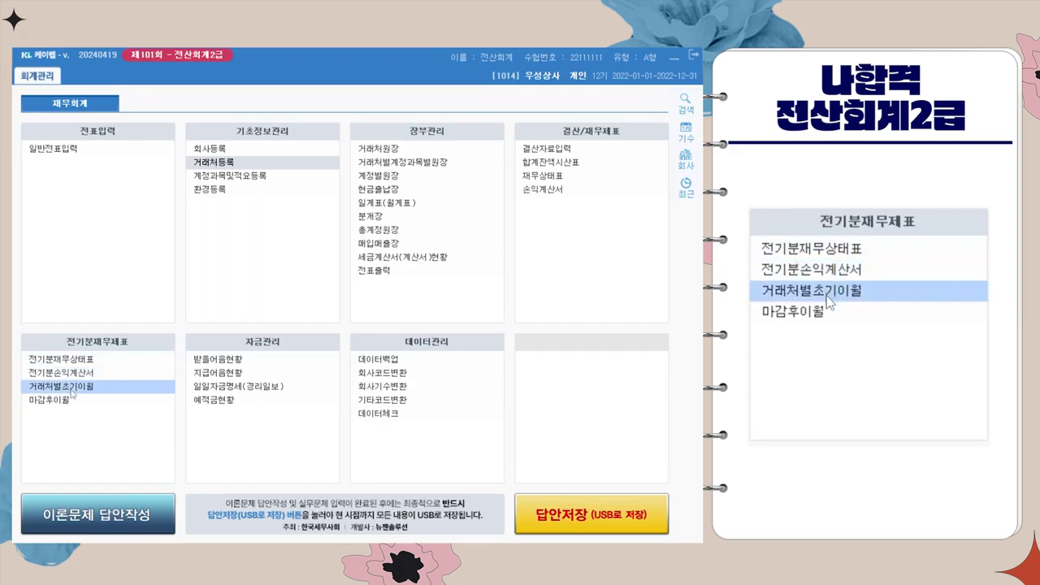
In 거래처별초기이월 외상매출금, set 유통상사 to 10,000,000 and 브런치상사 to 20,000,000.
click(71, 390)
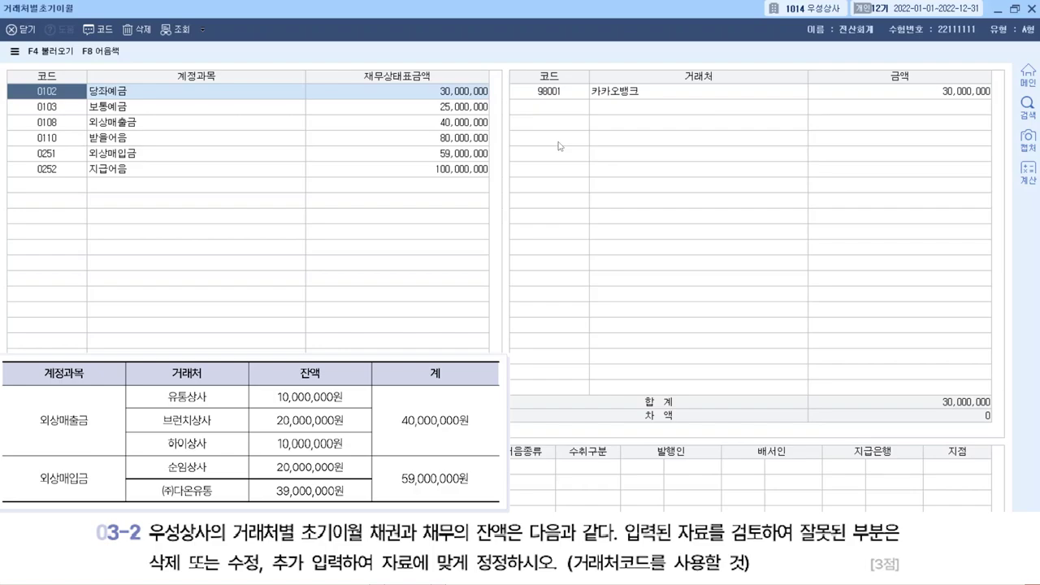
click(282, 125)
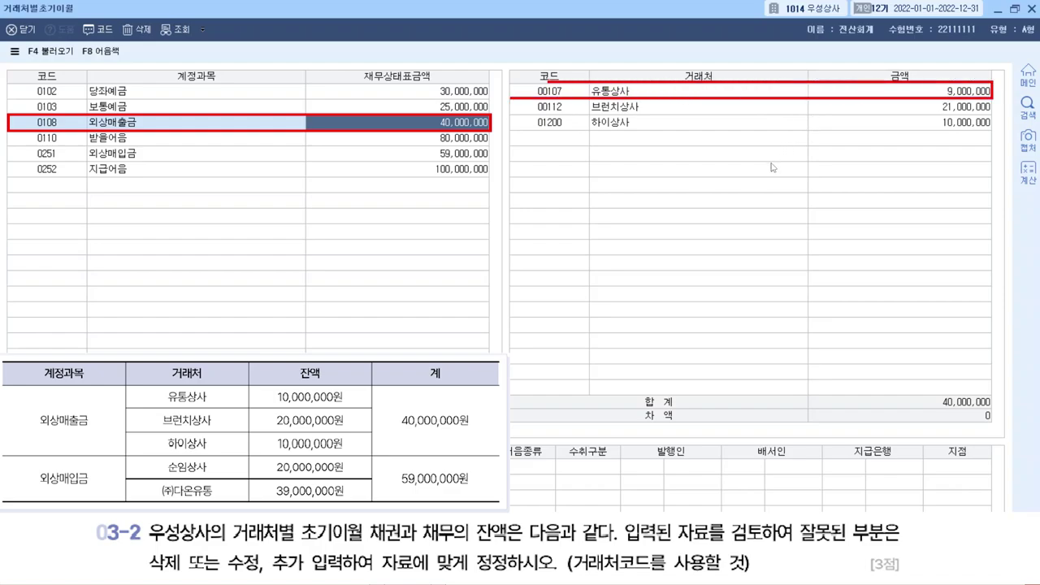
click(908, 102)
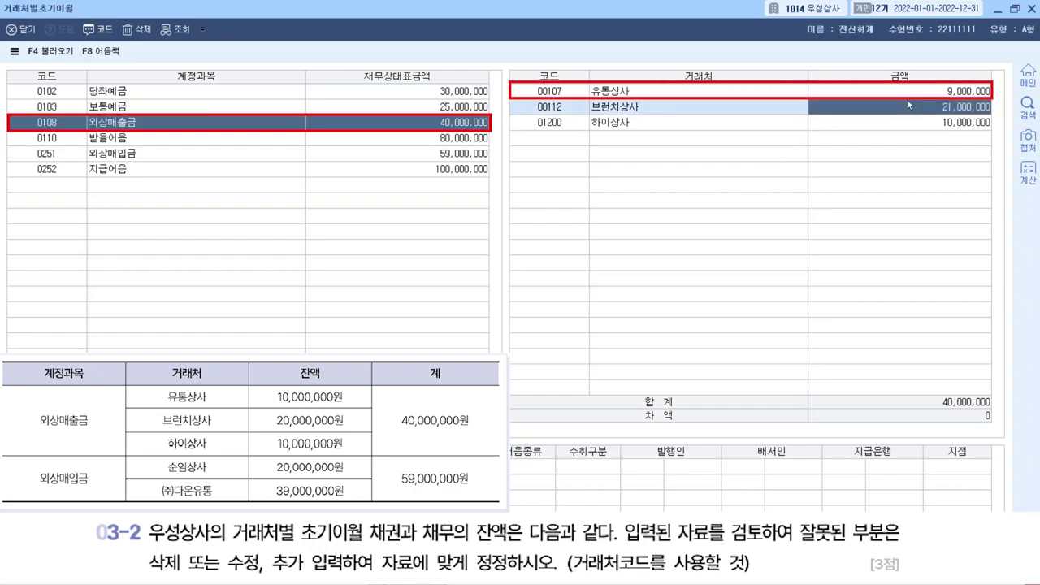
click(882, 96)
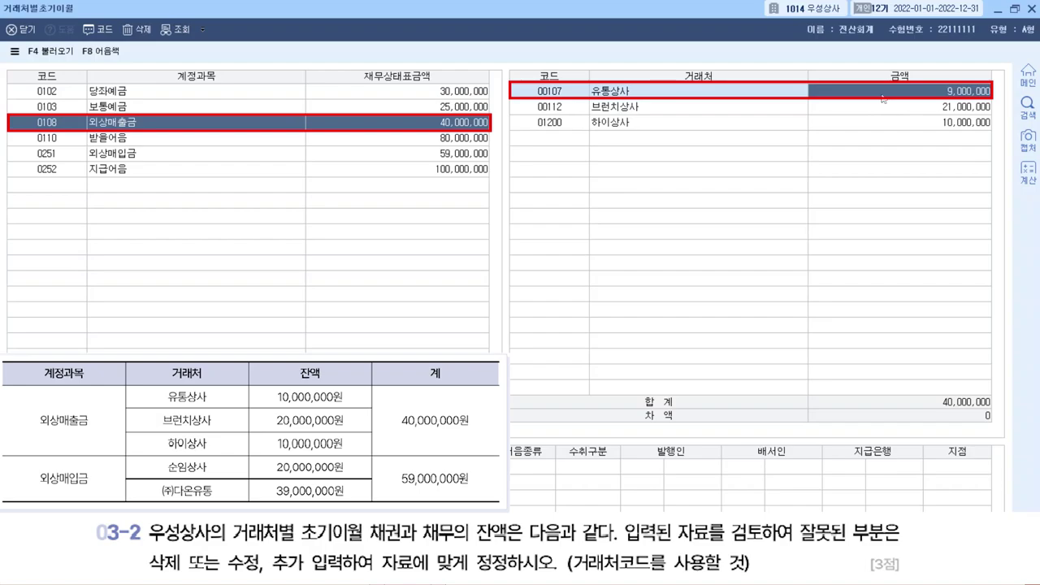
text(10000000)
key(Return)
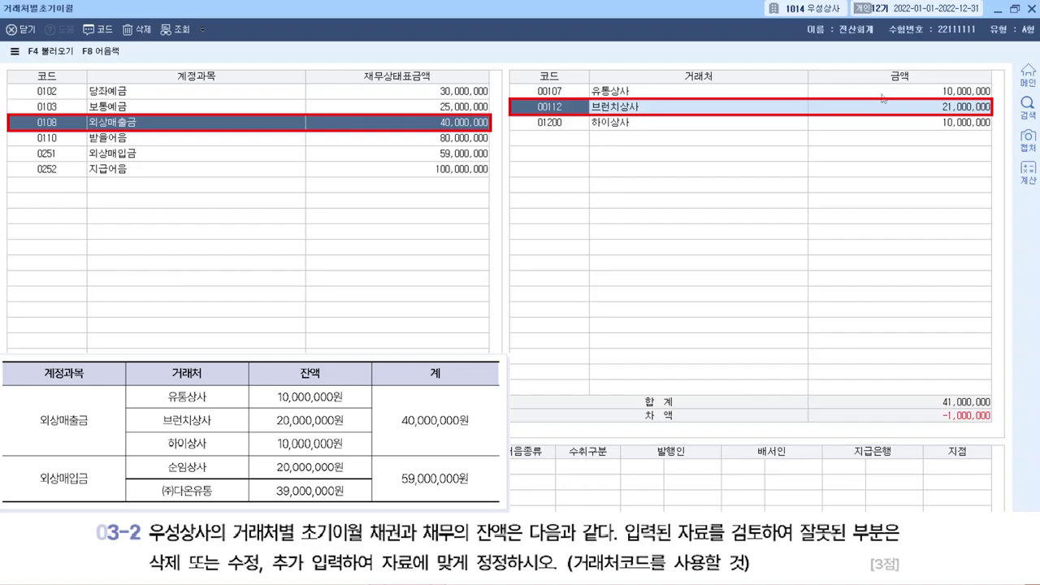
text(20)
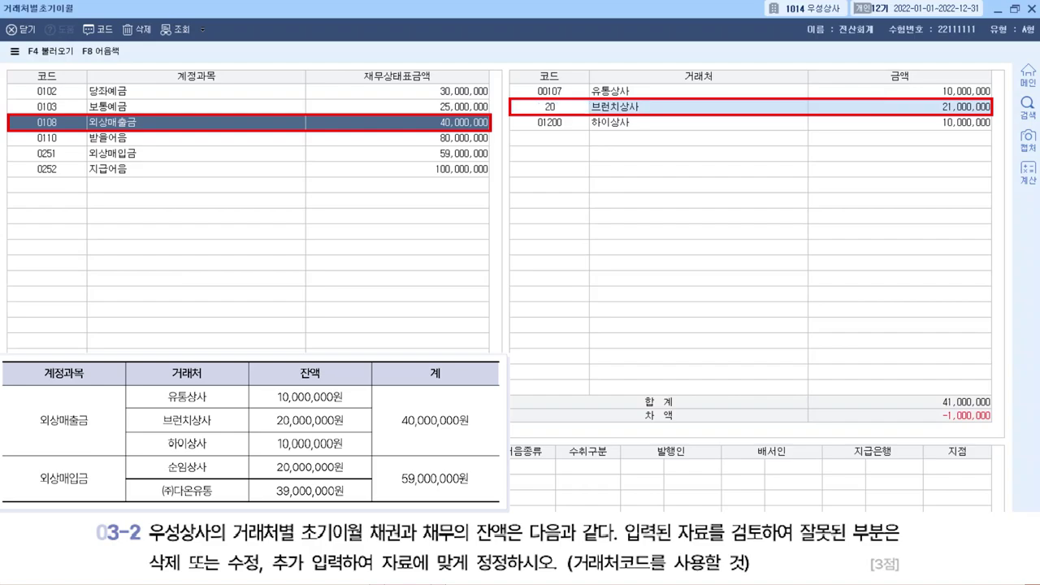
key(Escape)
click(935, 107)
text(20000000)
key(Return)
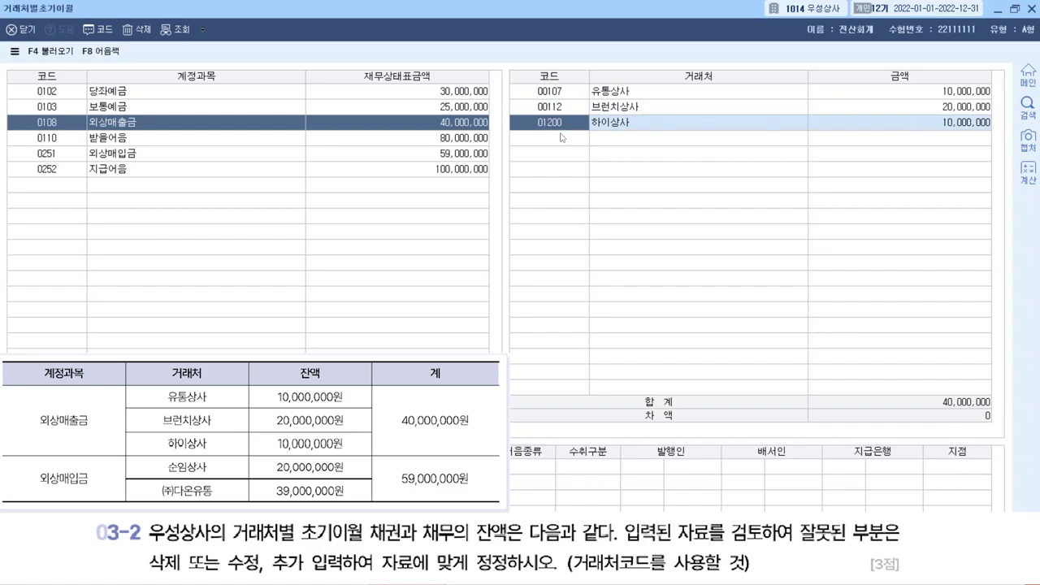
Add 00631 순임상사 under 외상매입금 with a 20,000,000 opening balance.
click(341, 153)
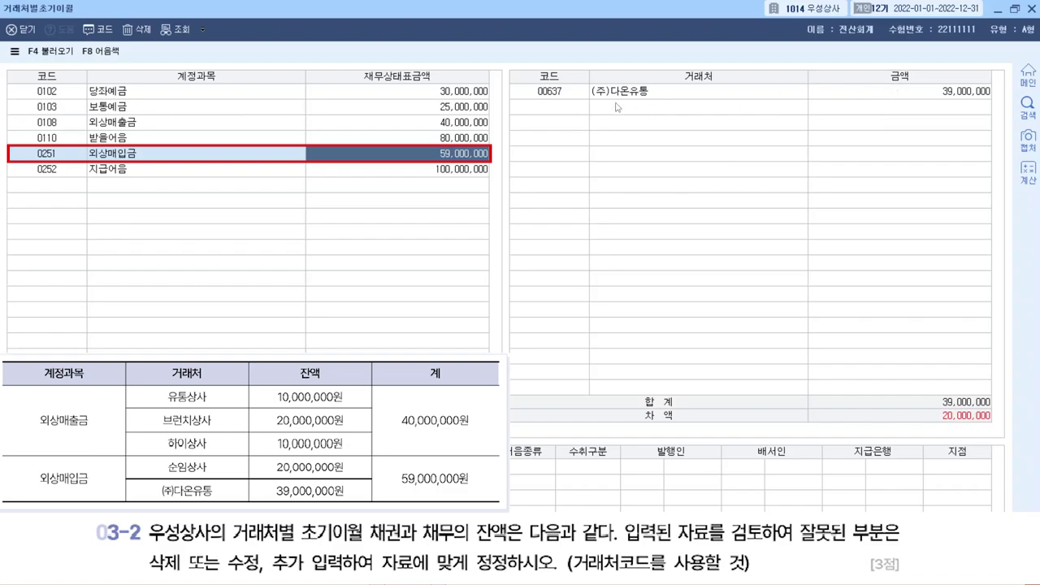
click(571, 108)
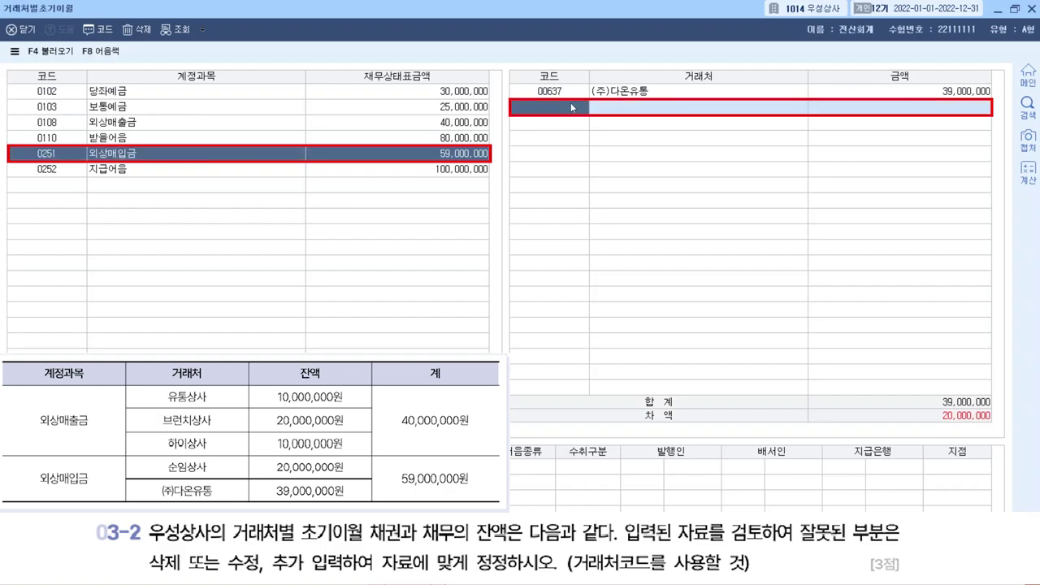
click(570, 104)
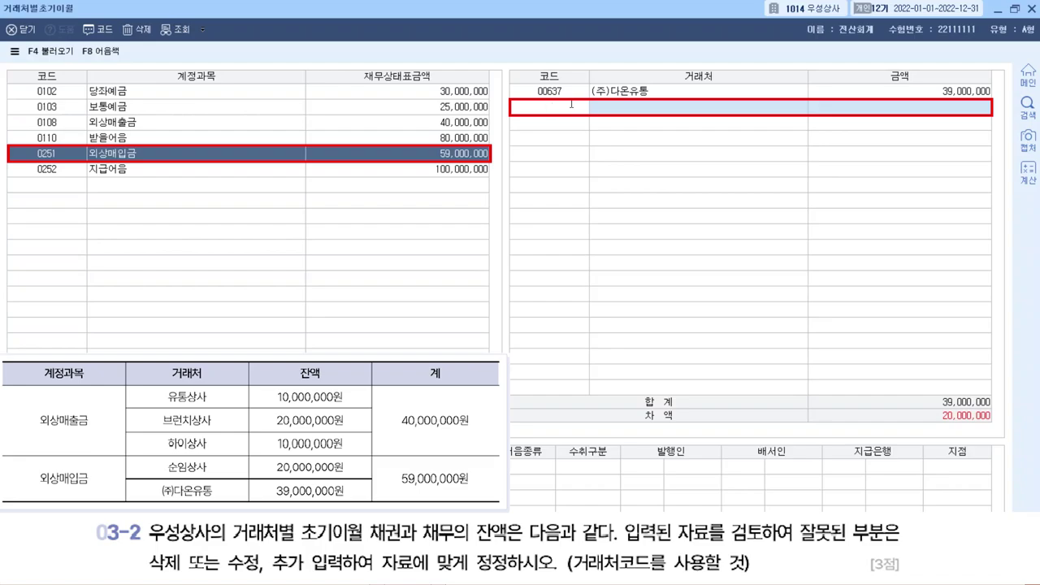
key(Escape)
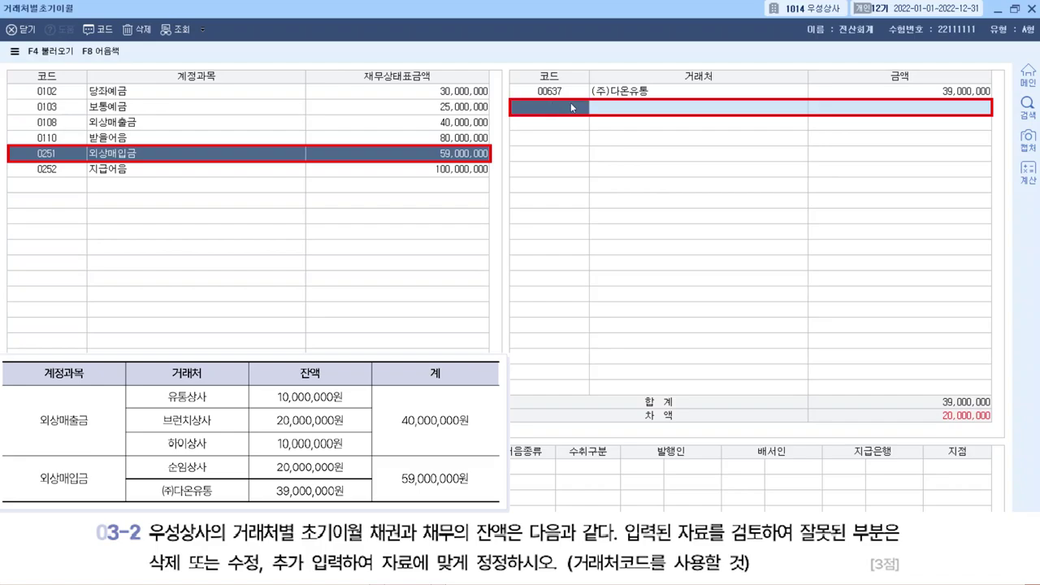
key(F2)
text(ㅅ)
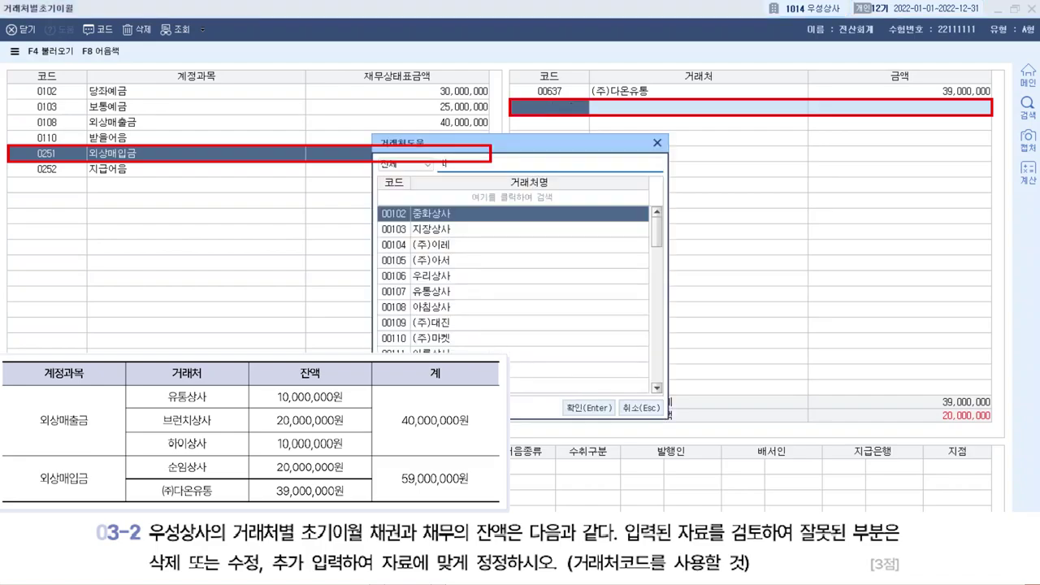
text(순임)
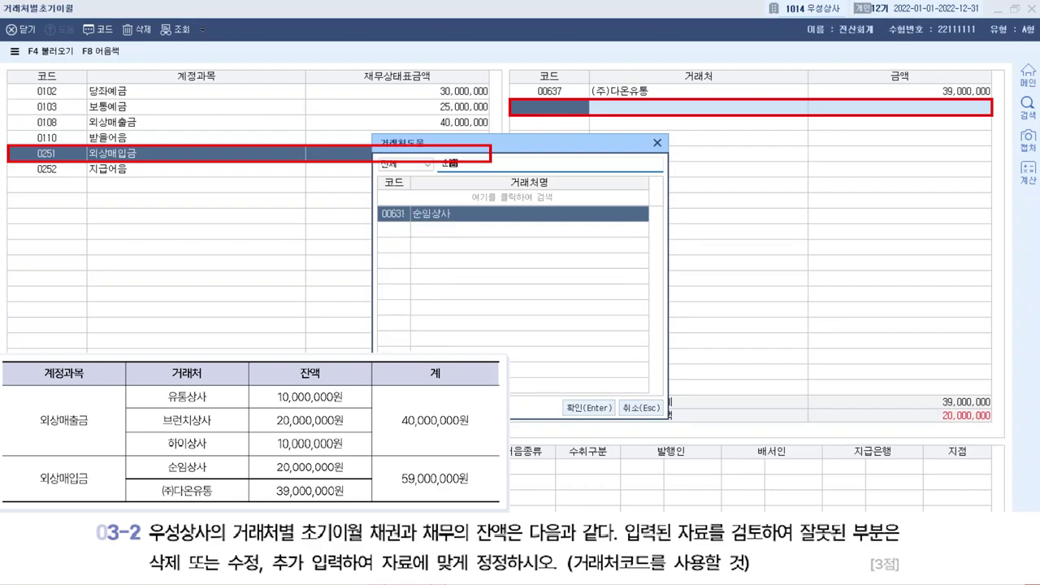
key(Return)
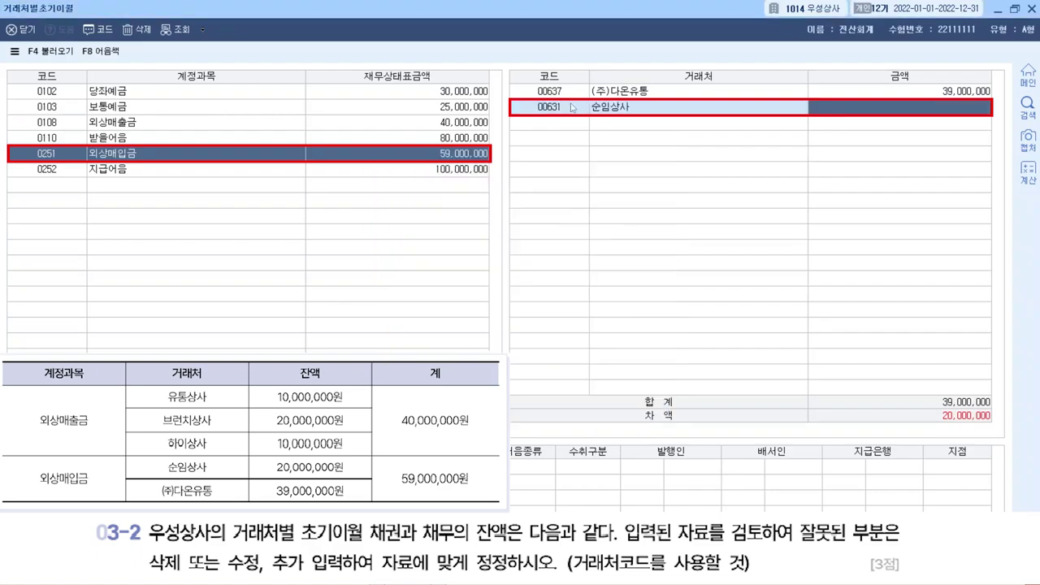
text(20000000)
key(Return)
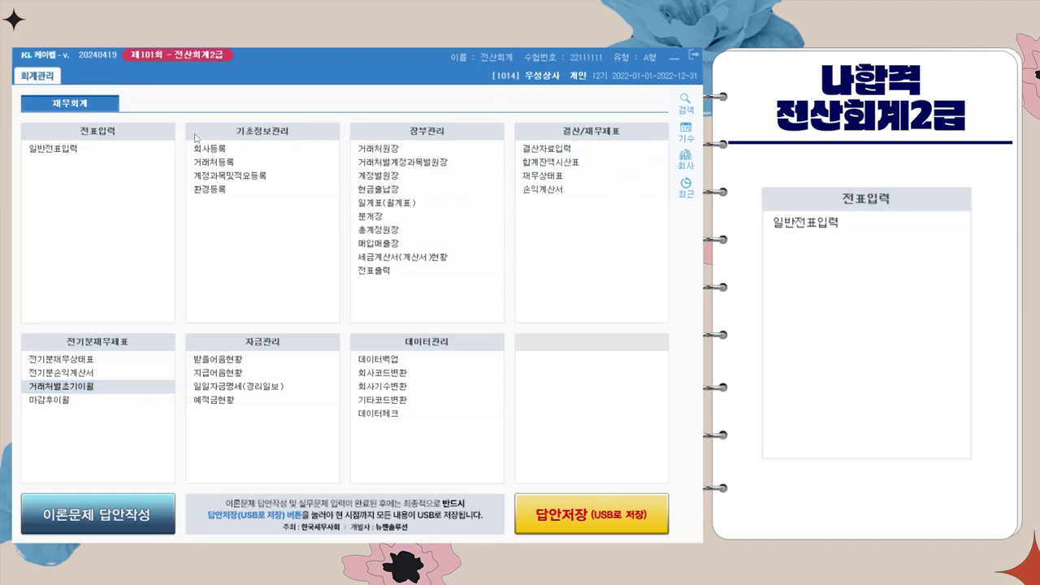
In 일반전표입력, start a July 9 voucher debiting 0208 차량운반구 15,000,000.
click(144, 152)
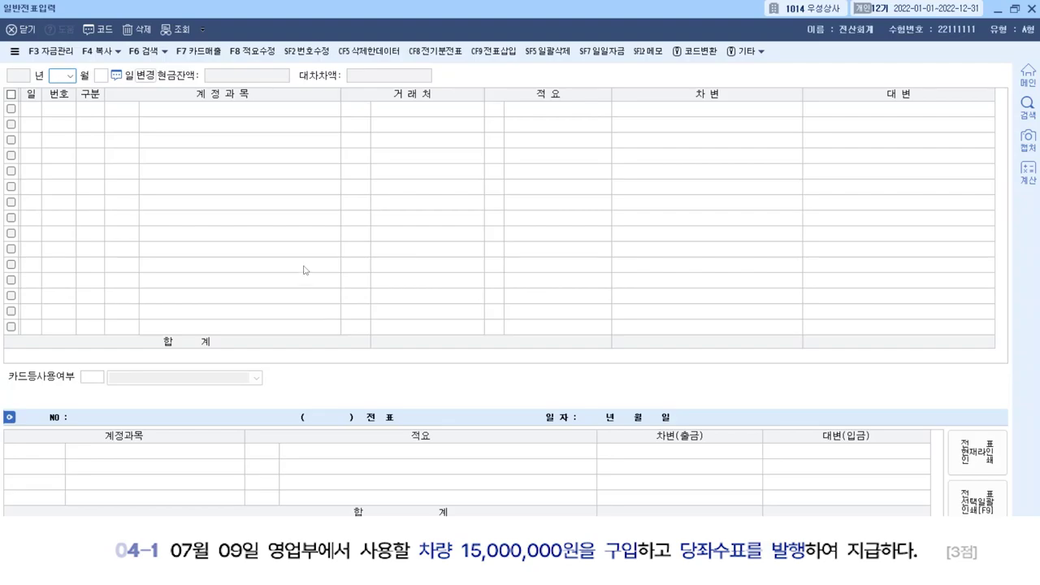
text(07)
key(Return)
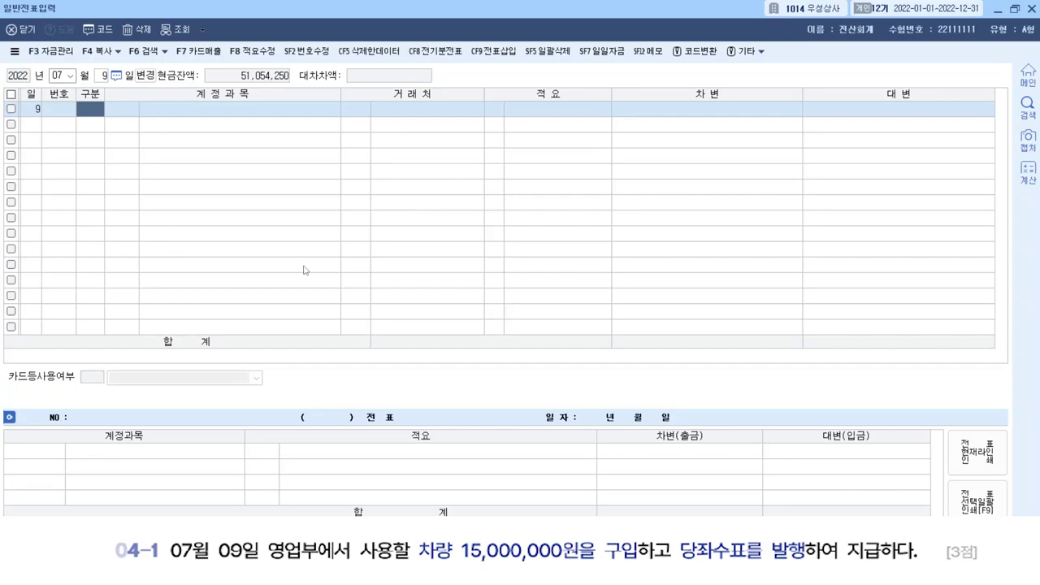
text(3)
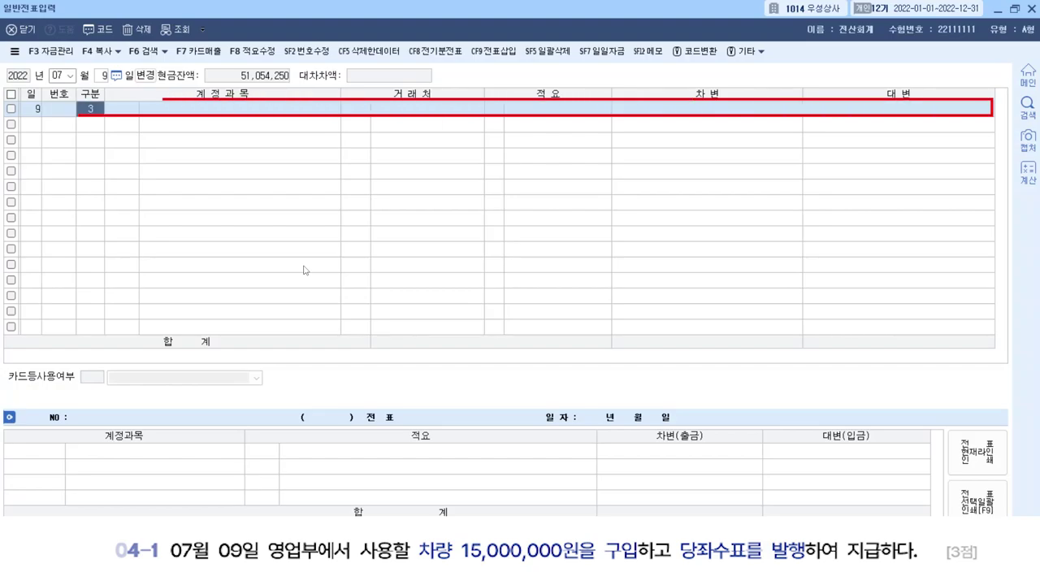
key(Return)
text(차량)
key(Return)
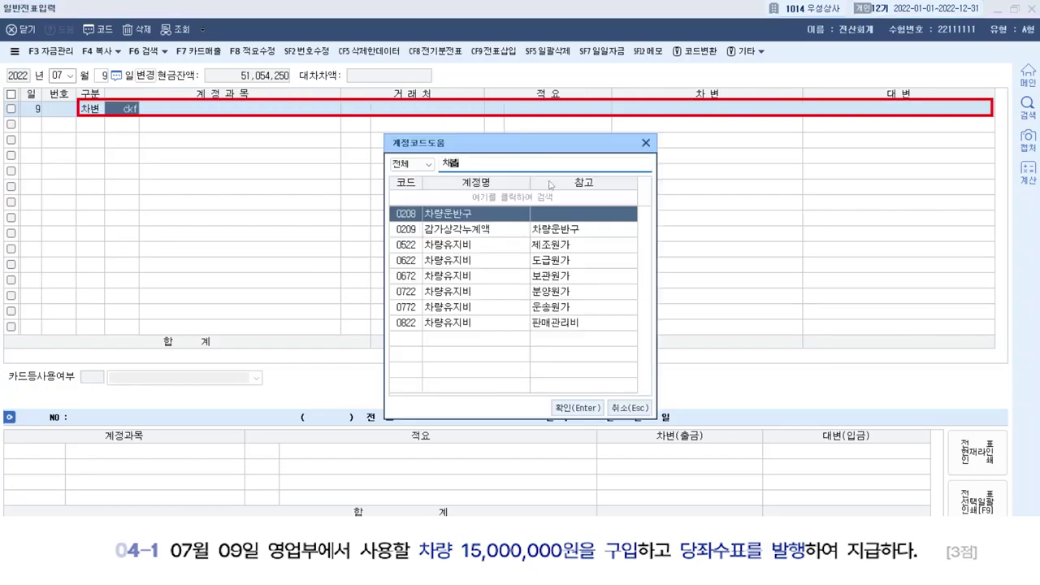
key(Return)
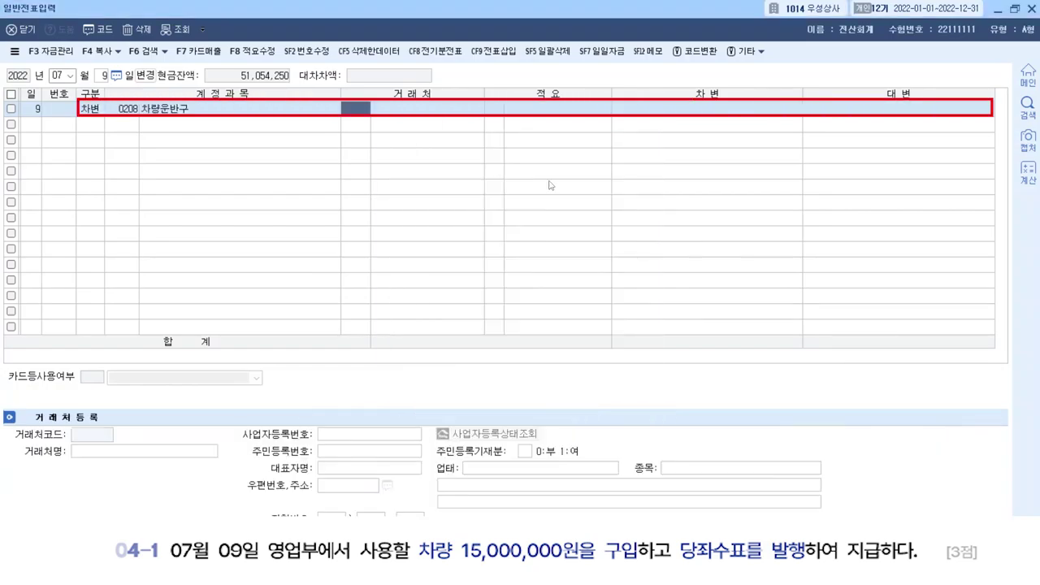
key(Return)
key(Return)
key(Return)
key(Return)
text(15)
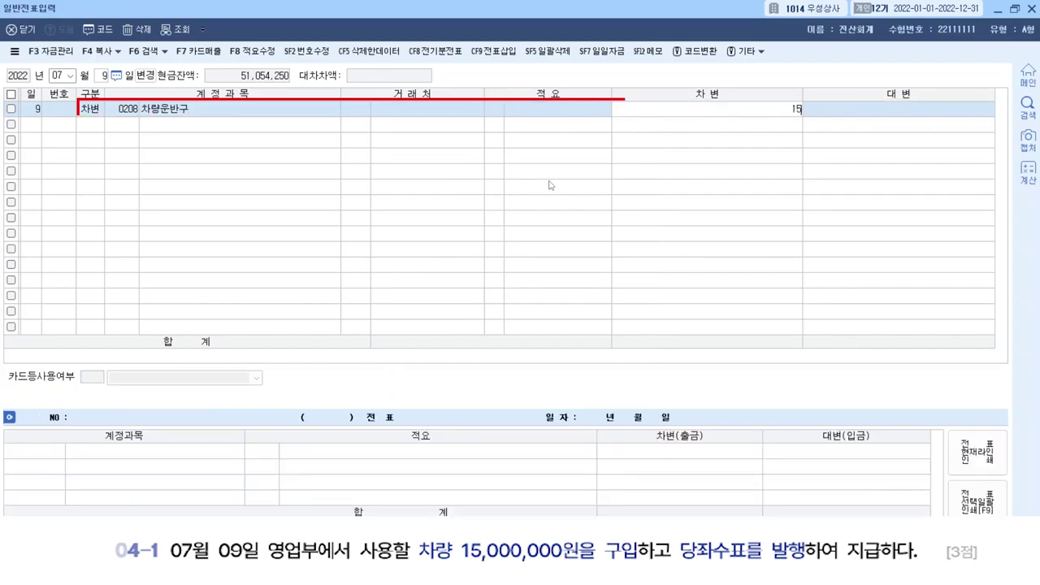
text(++)
key(Return)
Credit 0102 당좌예금 15,000,000 to balance the voucher.
text(4)
key(Return)
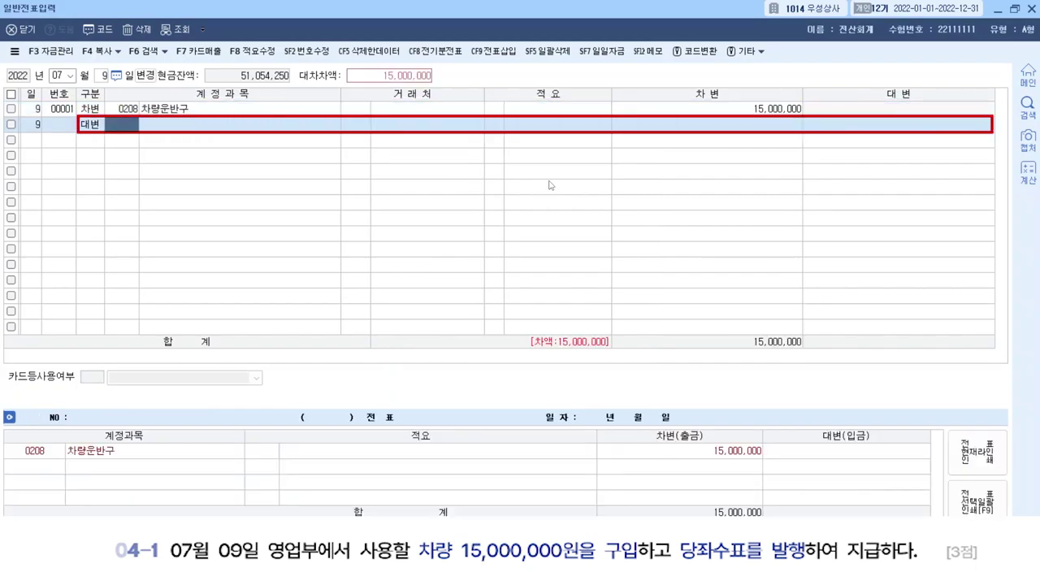
text(당좌)
key(Return)
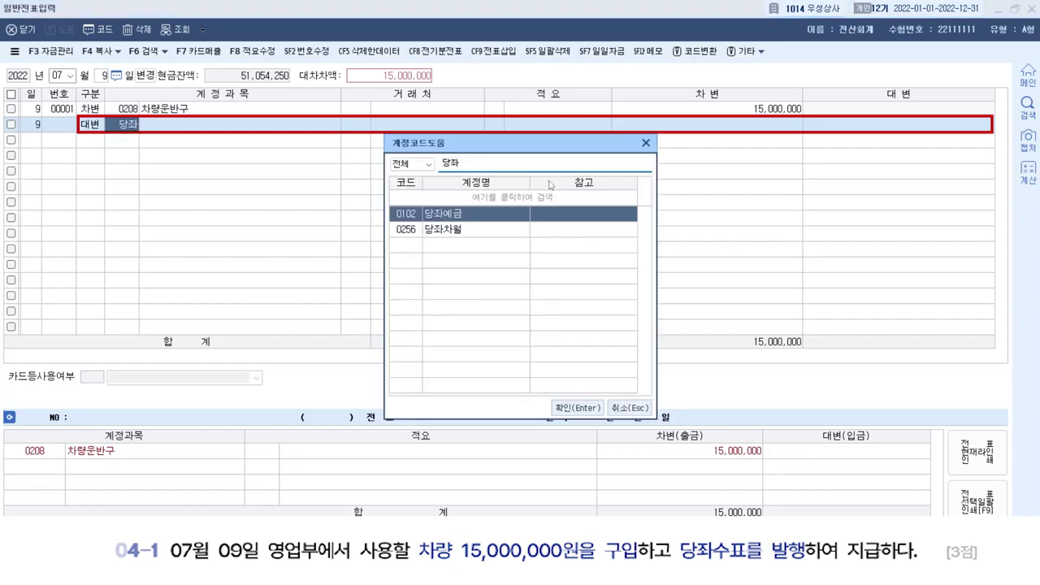
key(Return)
key(Return)
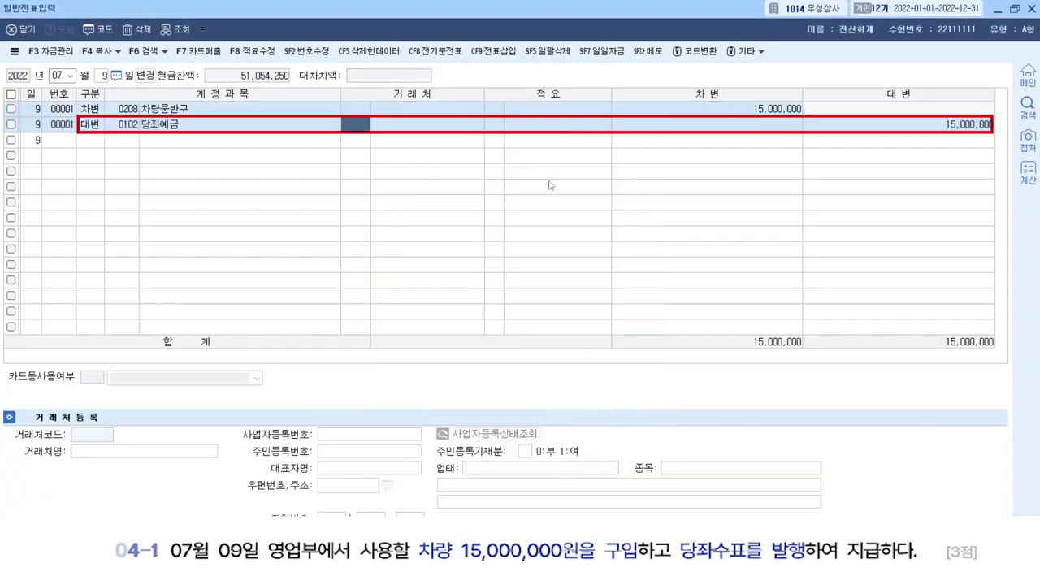
key(Return)
key(Return)
key(Return)
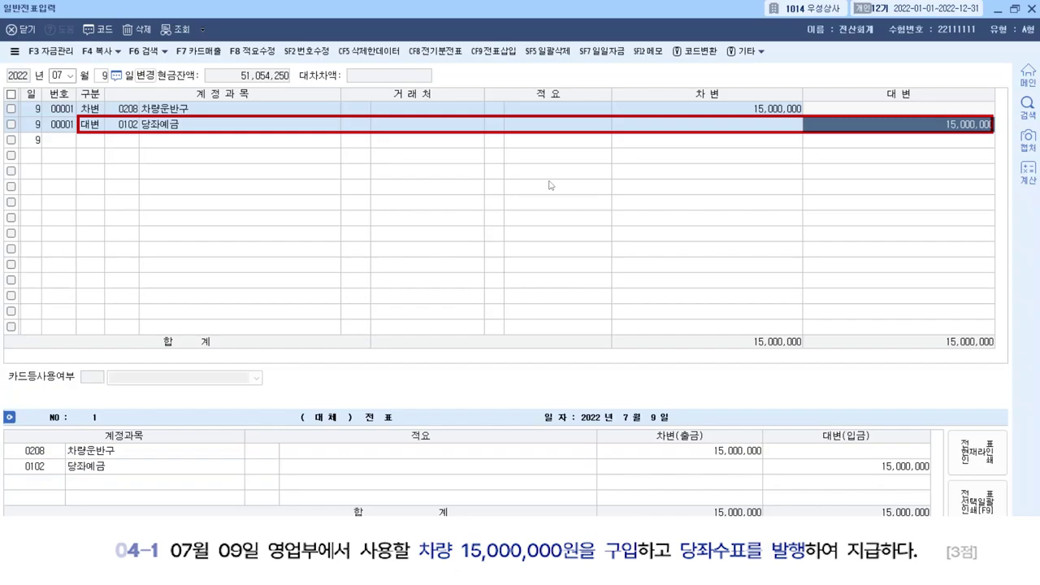
key(Return)
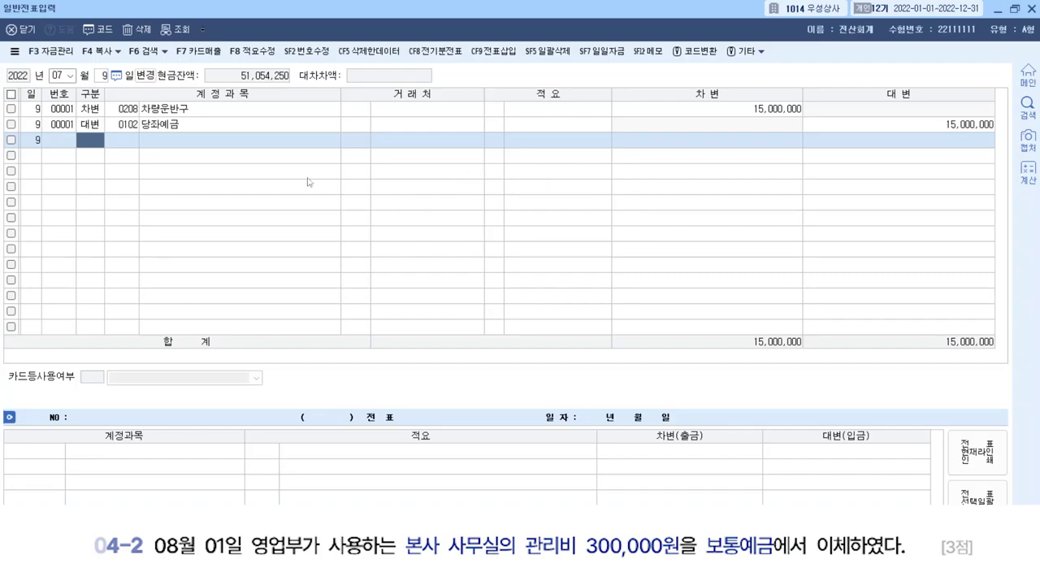
Set the new voucher date to August 1.
click(57, 74)
text(08)
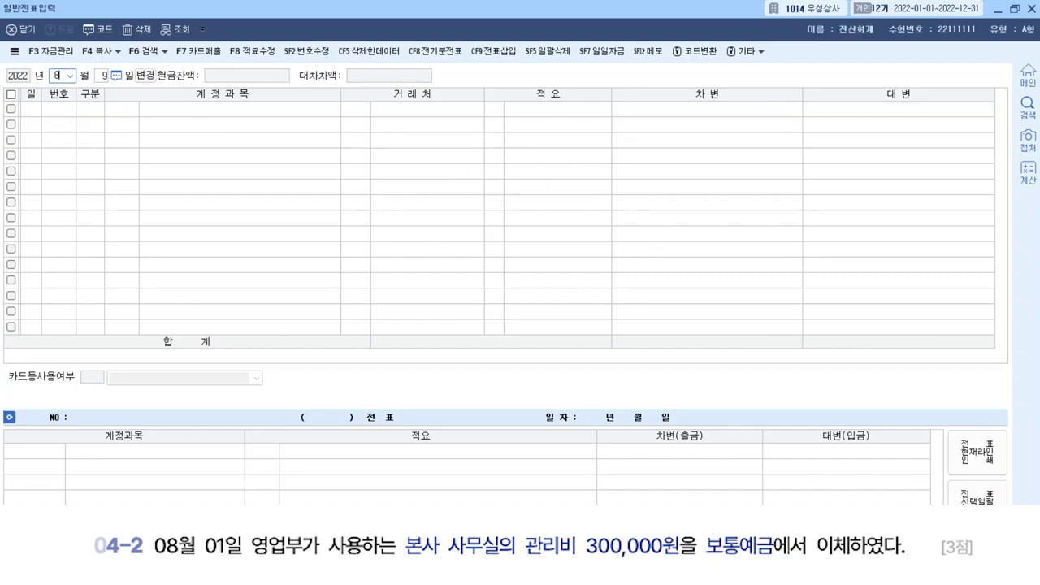
key(Return)
text(1)
key(Return)
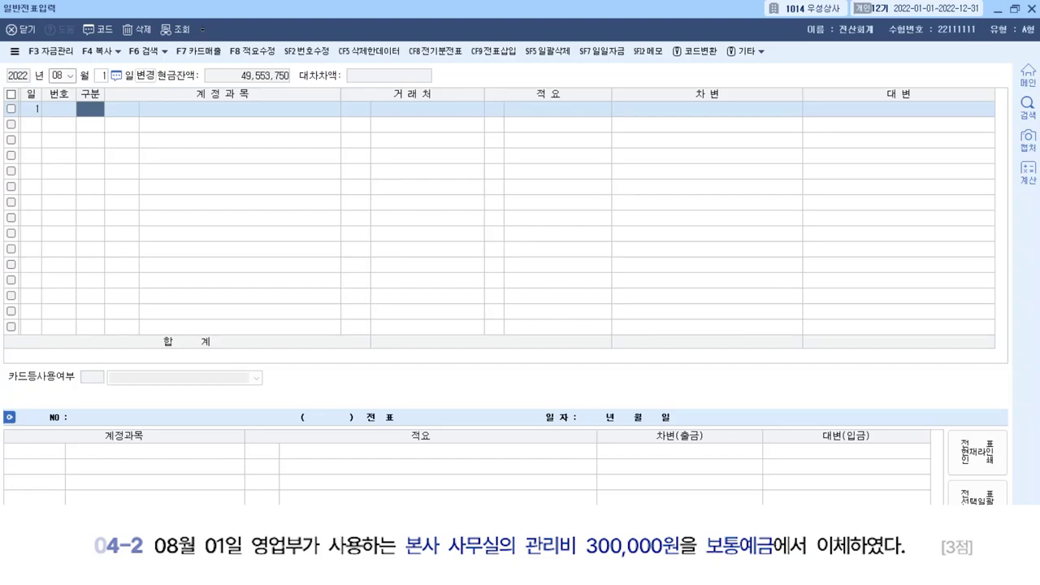
Debit 0837 건물관리비 for 300,000, replacing the mistaken 0202 account.
text(3)
key(Return)
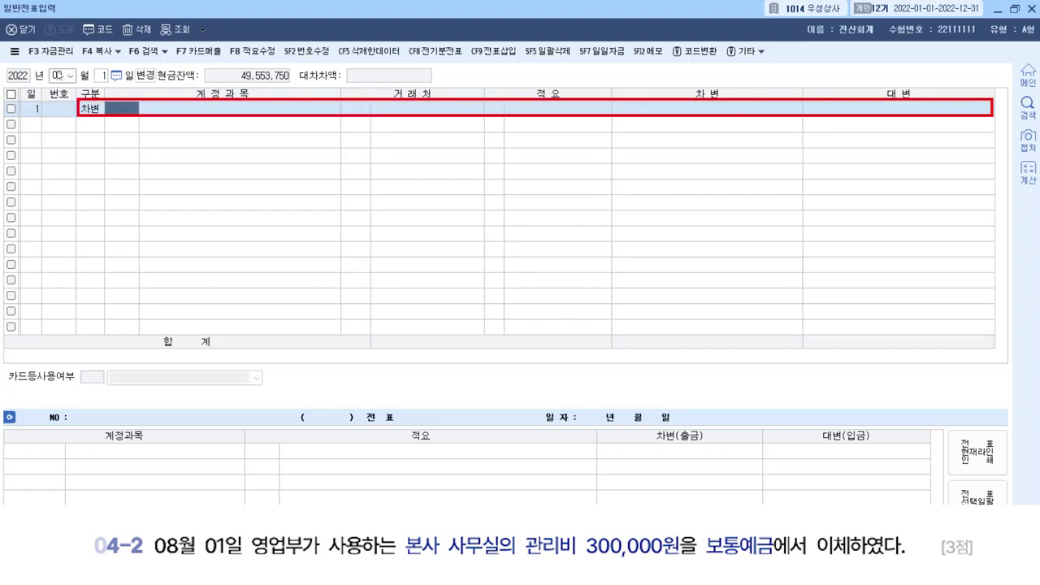
text(0202)
key(Return)
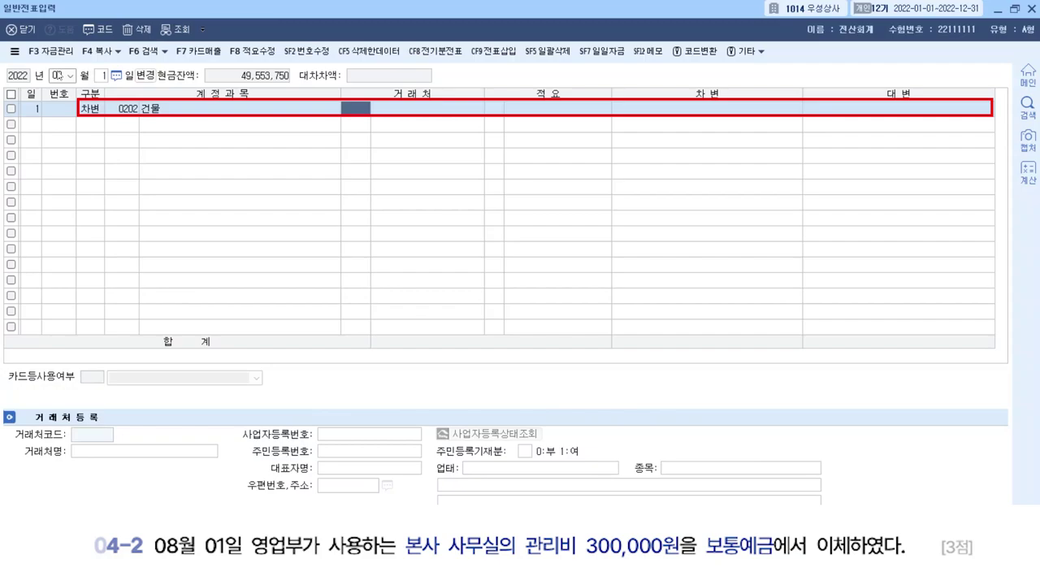
key(Left)
key(Left)
key(Right)
text(건물)
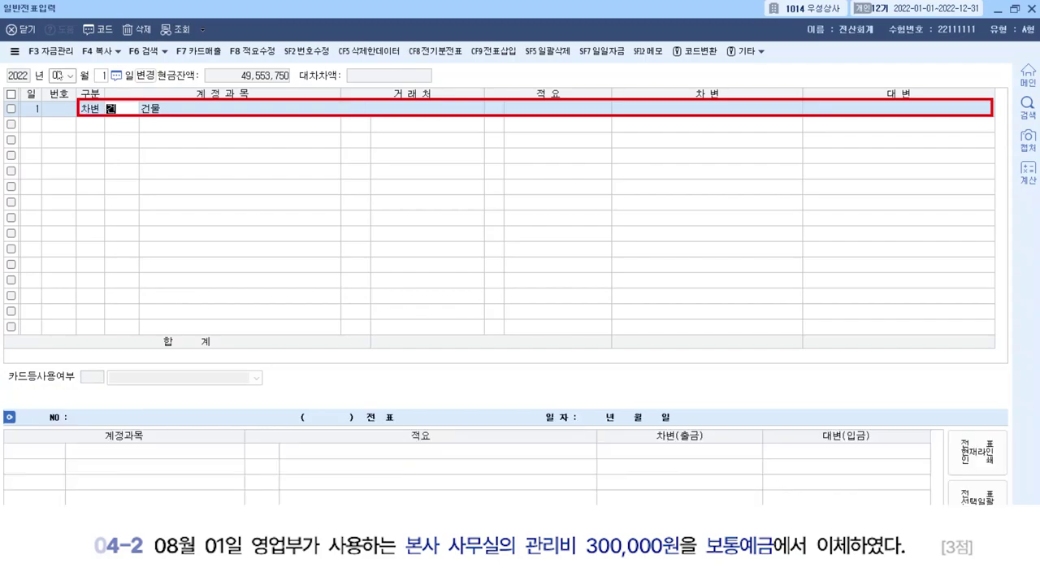
text(관)
key(Return)
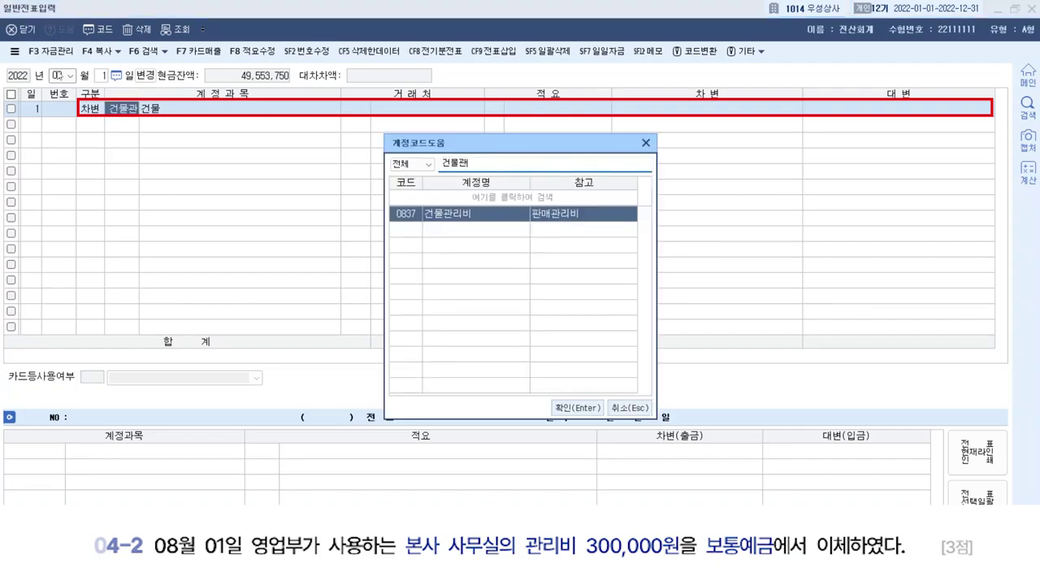
key(Return)
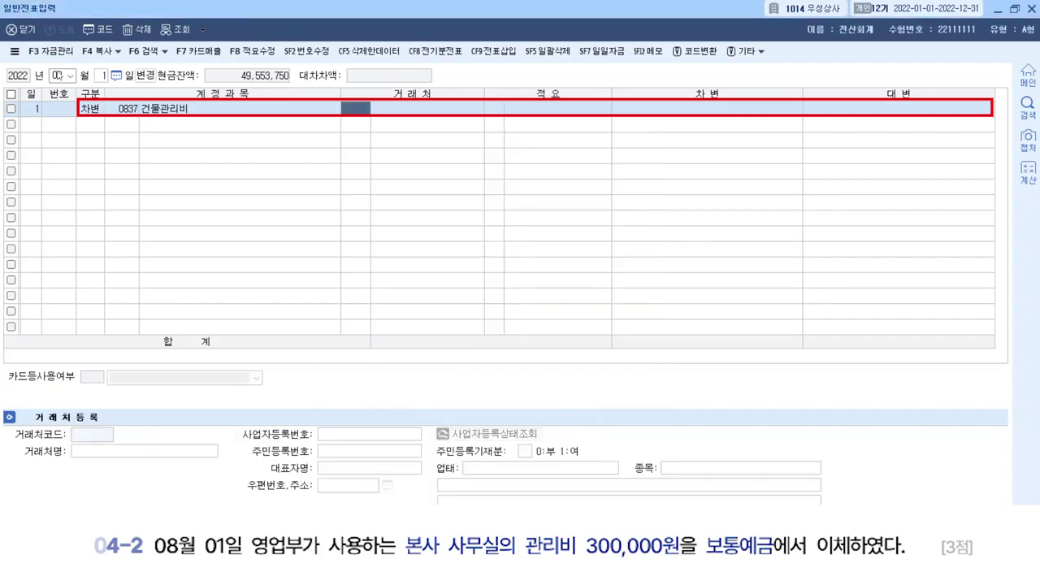
key(Return)
key(Return)
text(300)
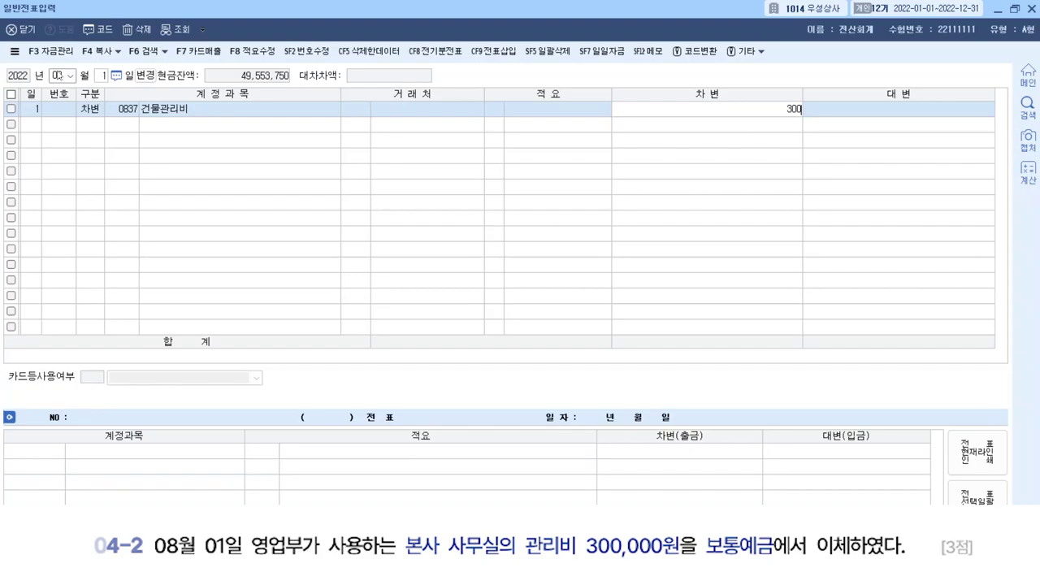
text(,000)
key(Return)
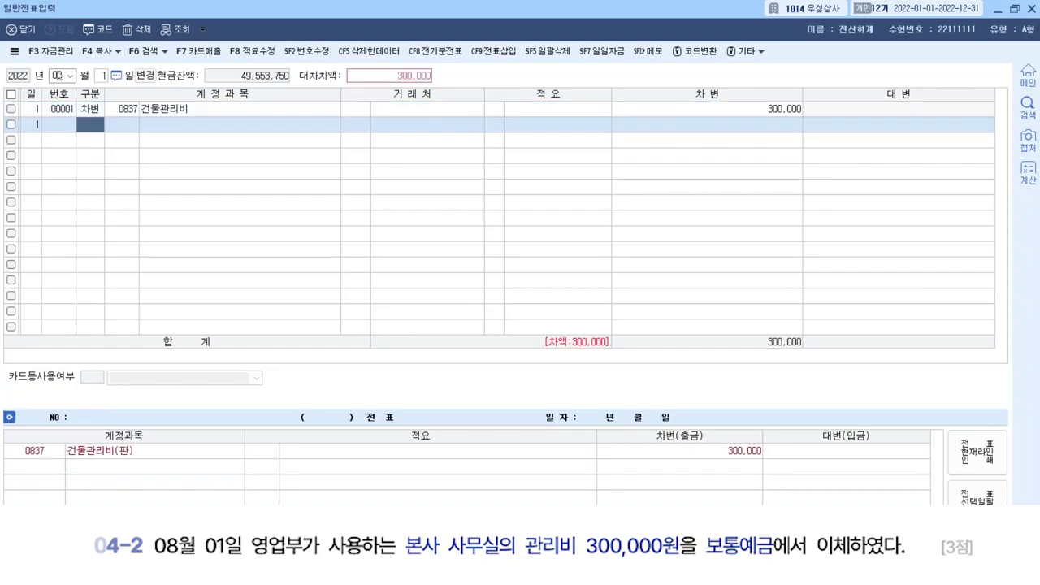
Credit 0103 보통예금 300,000 to balance the voucher.
text(4)
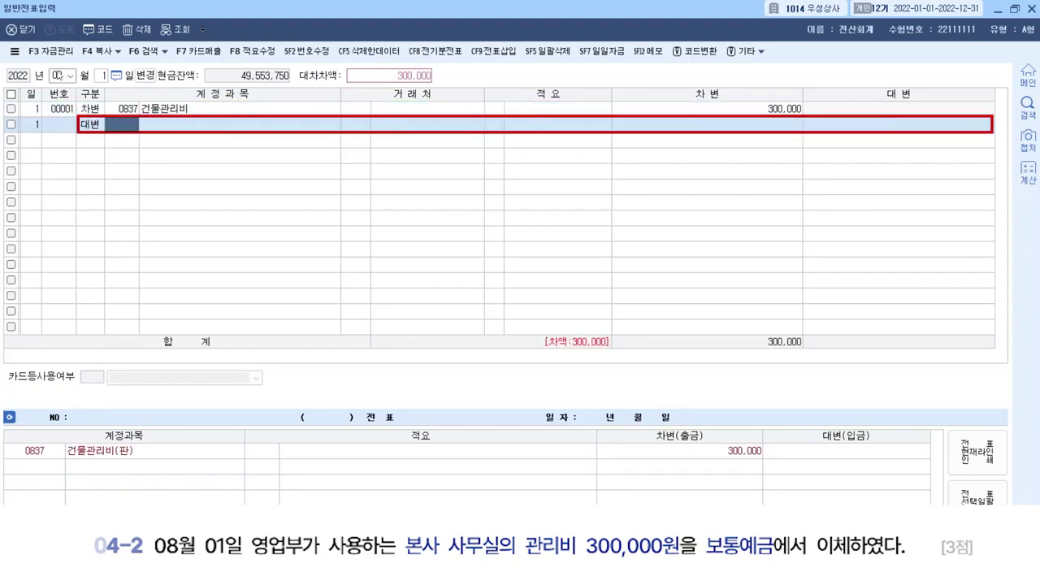
text(103)
key(Return)
key(Return)
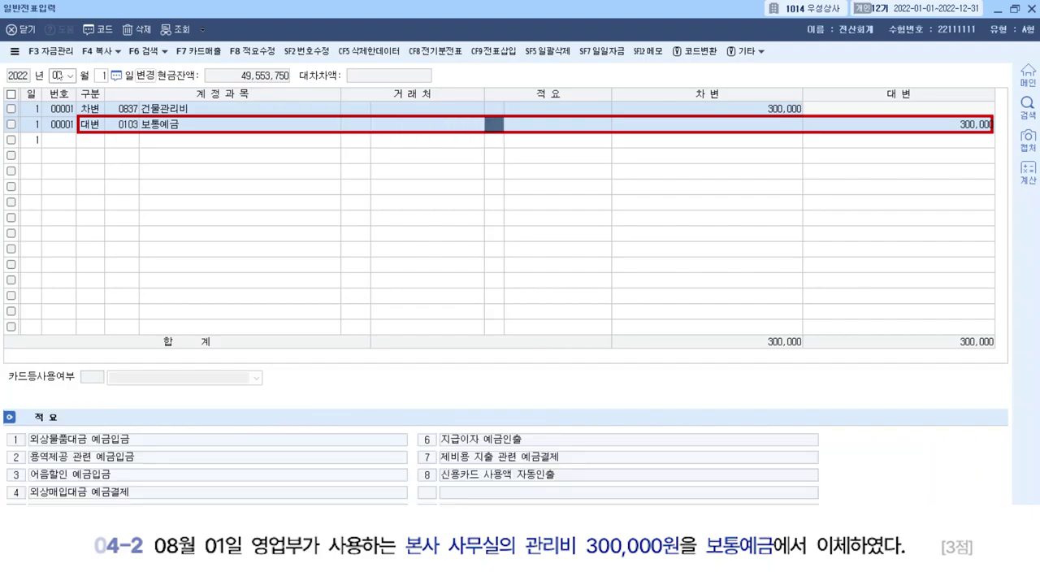
key(Return)
key(Return)
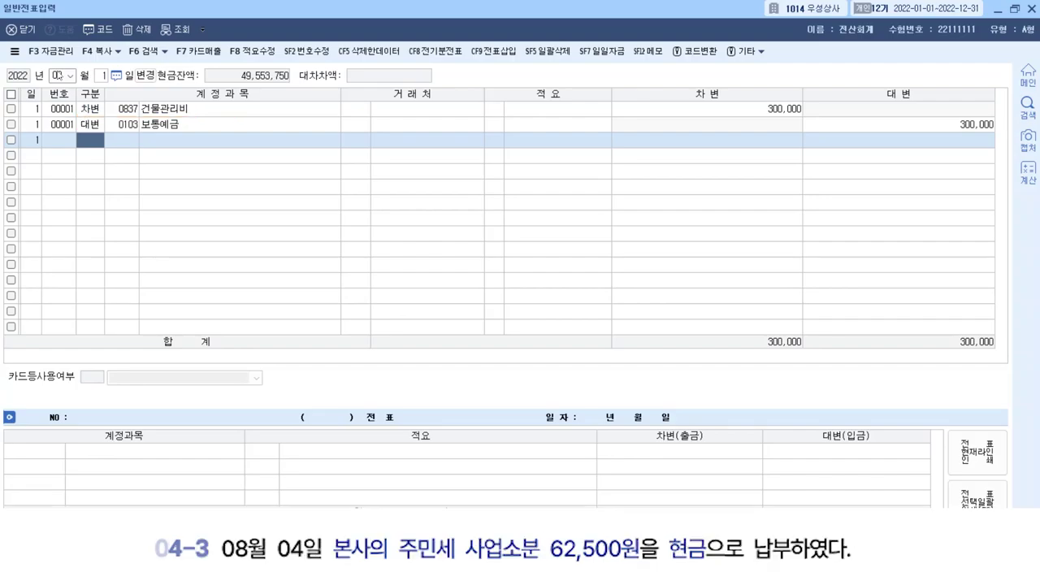
Set the new voucher date to August 4.
text(08)
key(Return)
text(4)
key(Return)
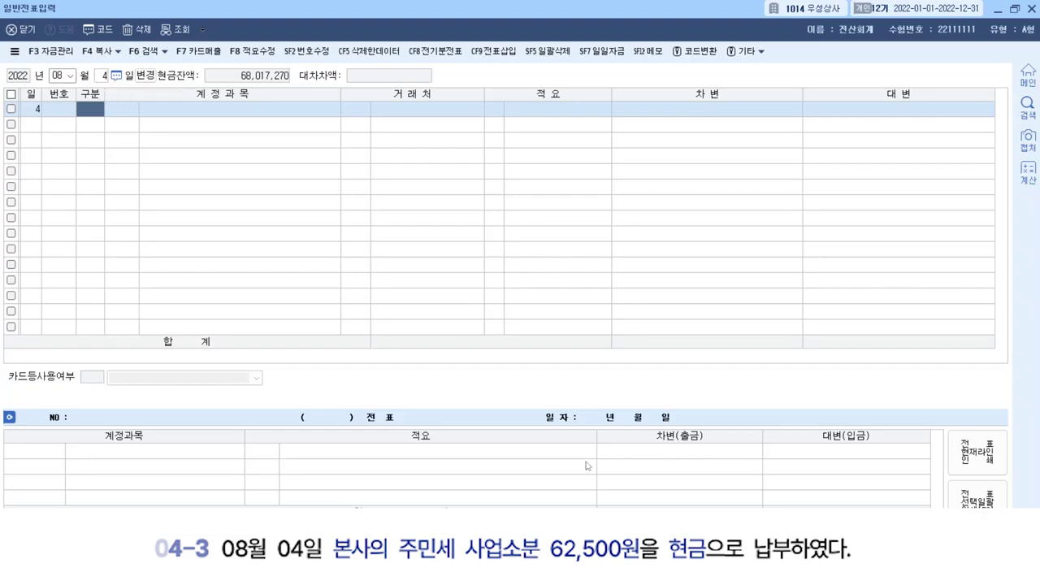
Debit 0817 세금과공과 (판매관리비) for 62,500.
text(3)
key(Return)
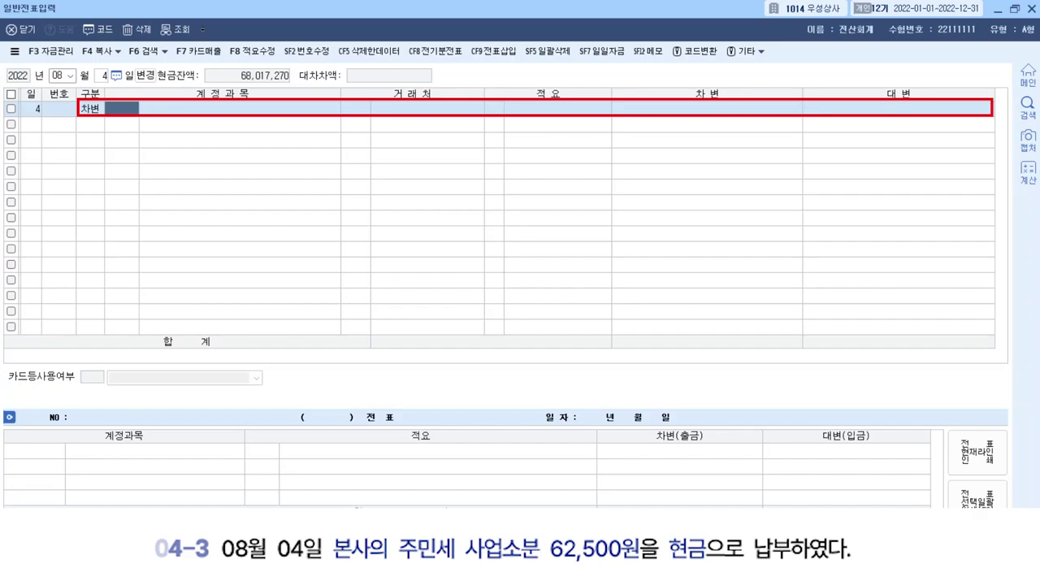
text(세금)
key(Return)
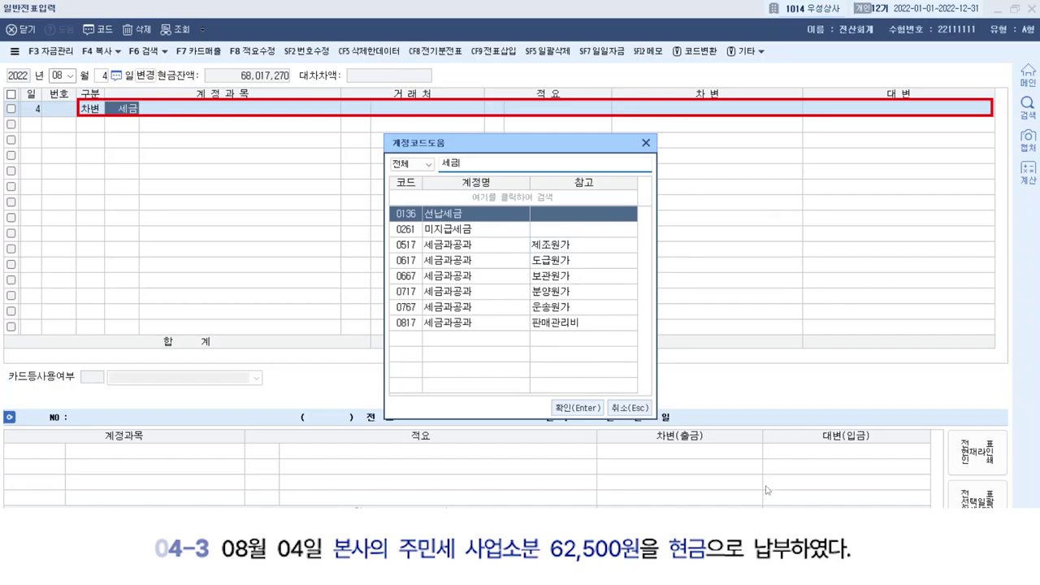
click(597, 310)
click(591, 325)
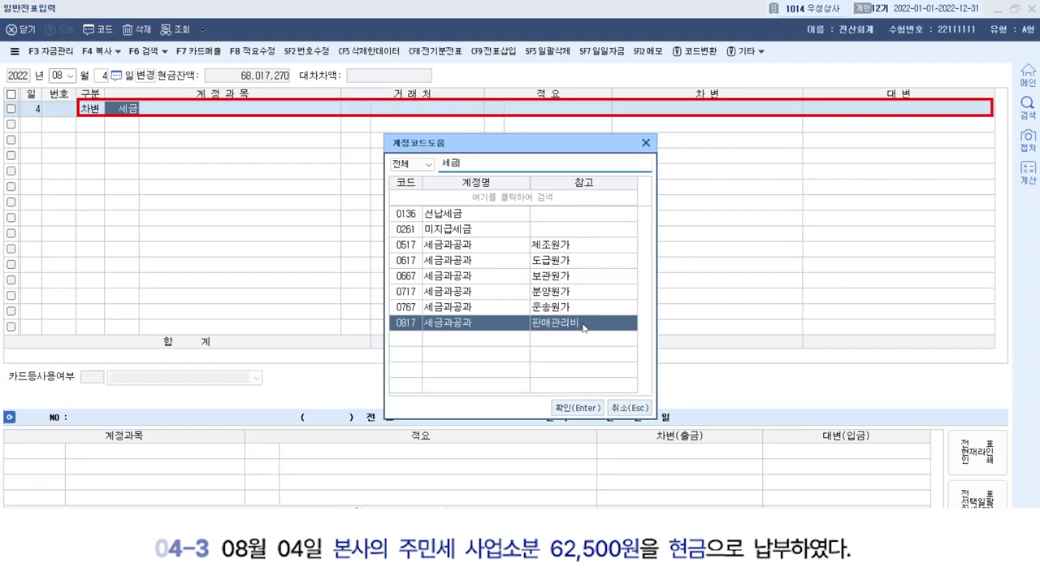
click(577, 408)
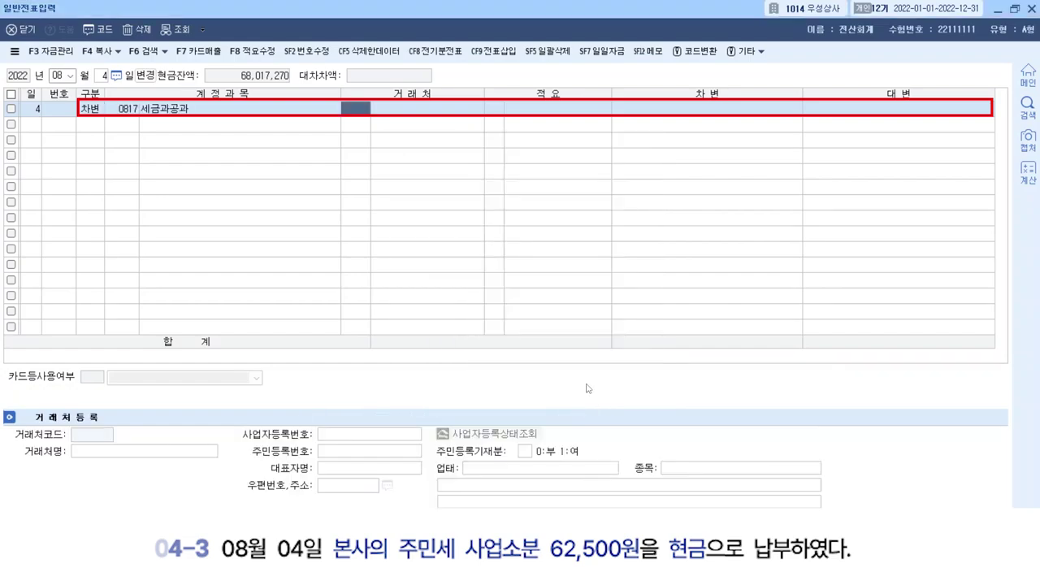
key(Return)
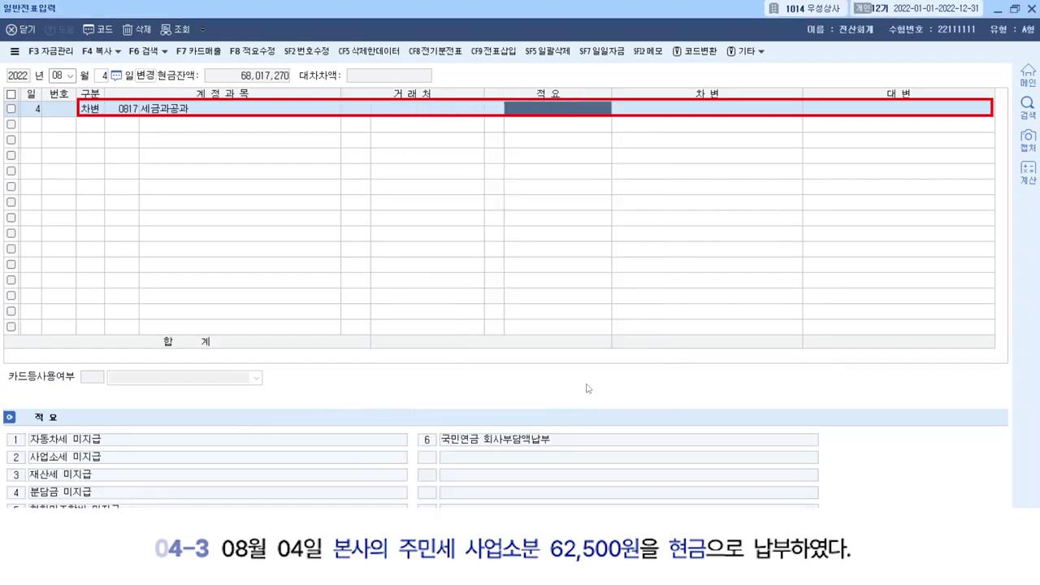
key(Return)
text(62500)
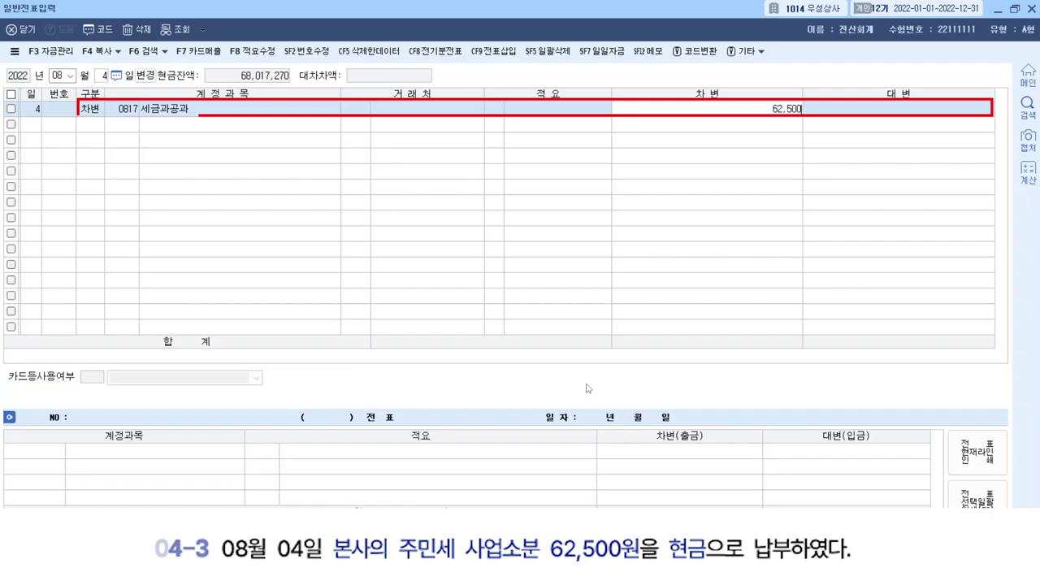
key(Return)
Credit 0101 현금 62,500 to balance the voucher.
text(4)
key(Return)
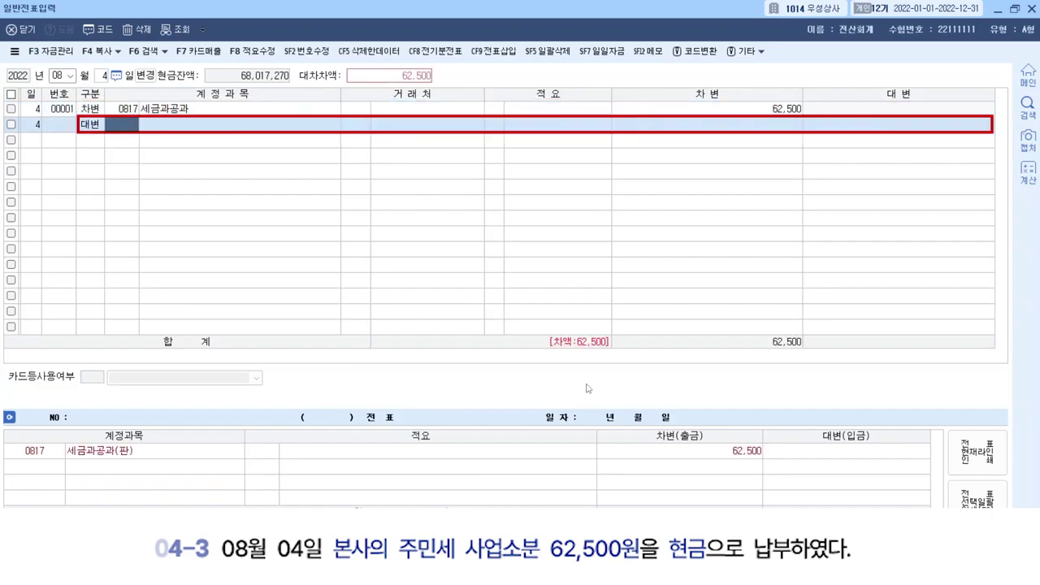
text(101)
key(Return)
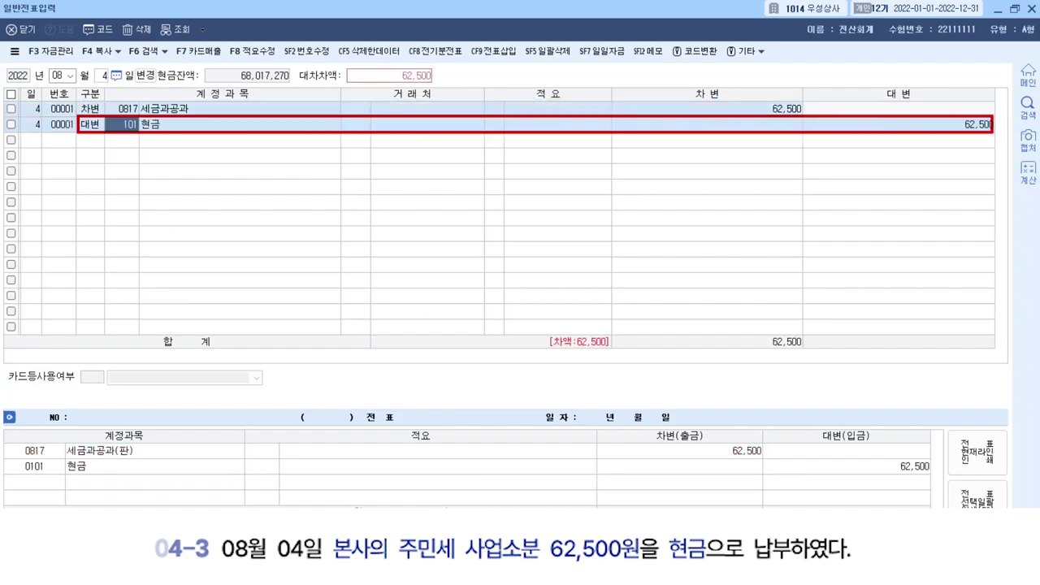
key(Return)
key(Return)
key(Return)
key(Return)
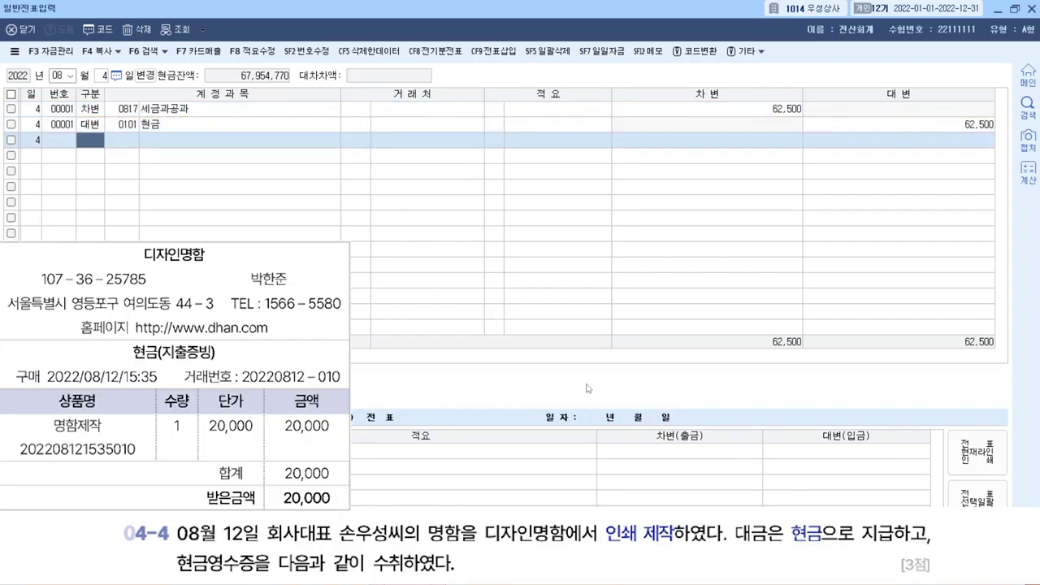
Switch the voucher date to August 12.
click(101, 75)
text(12)
key(Return)
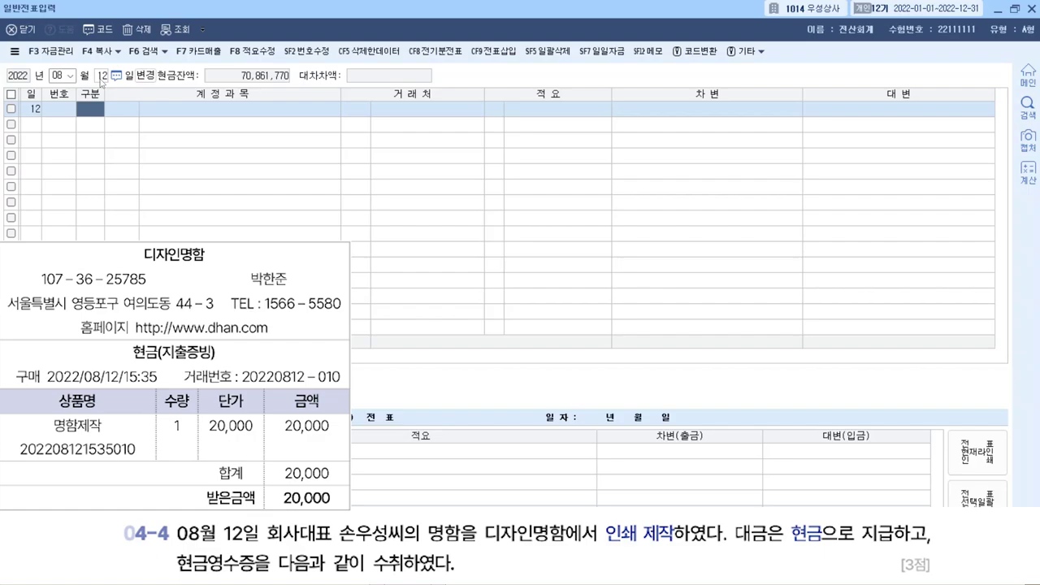
Enter a debit line to 0826 도서인쇄비 for 20,000.
text(3)
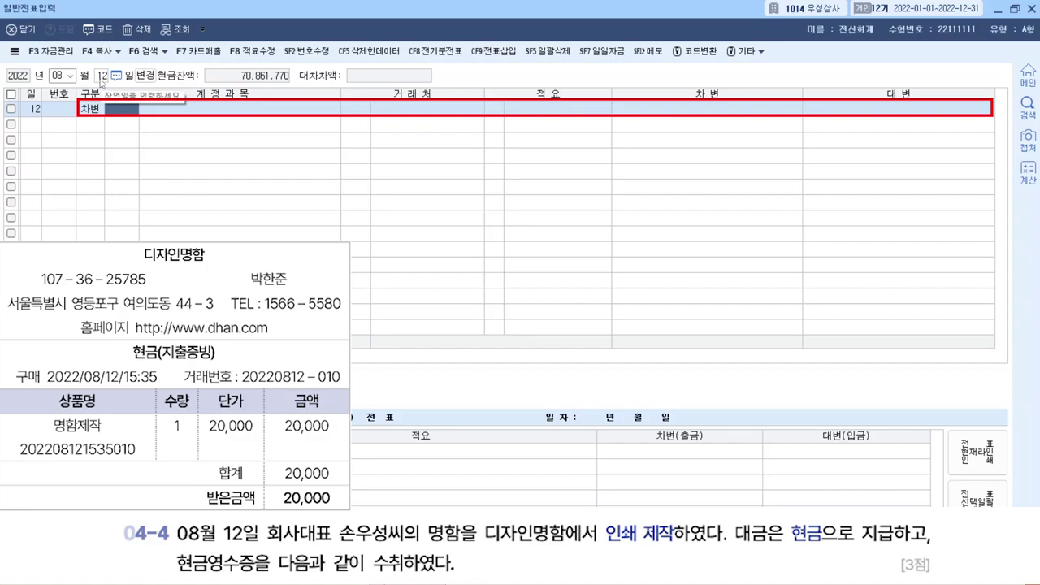
text(도서)
key(Return)
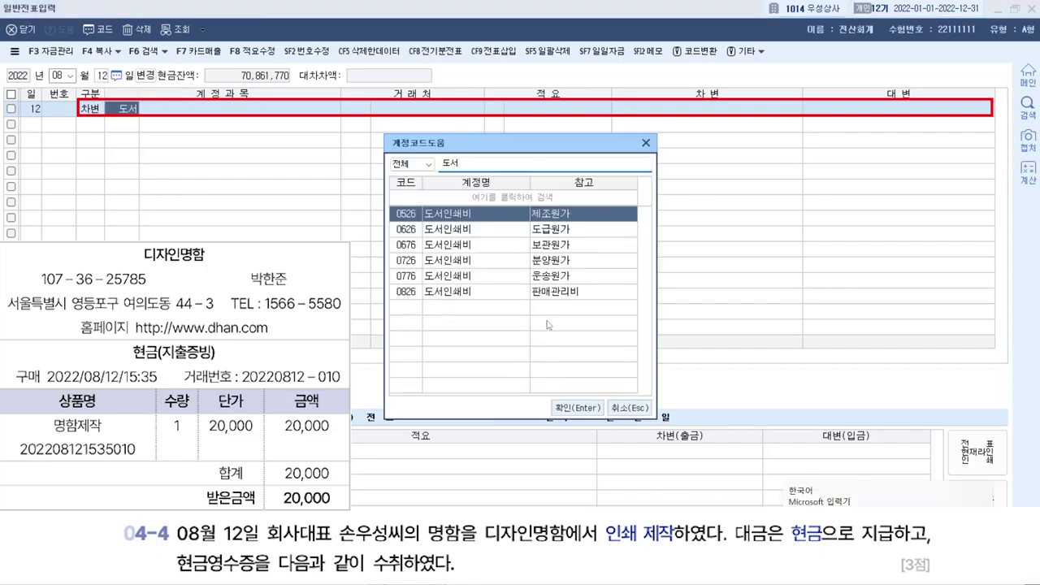
click(553, 293)
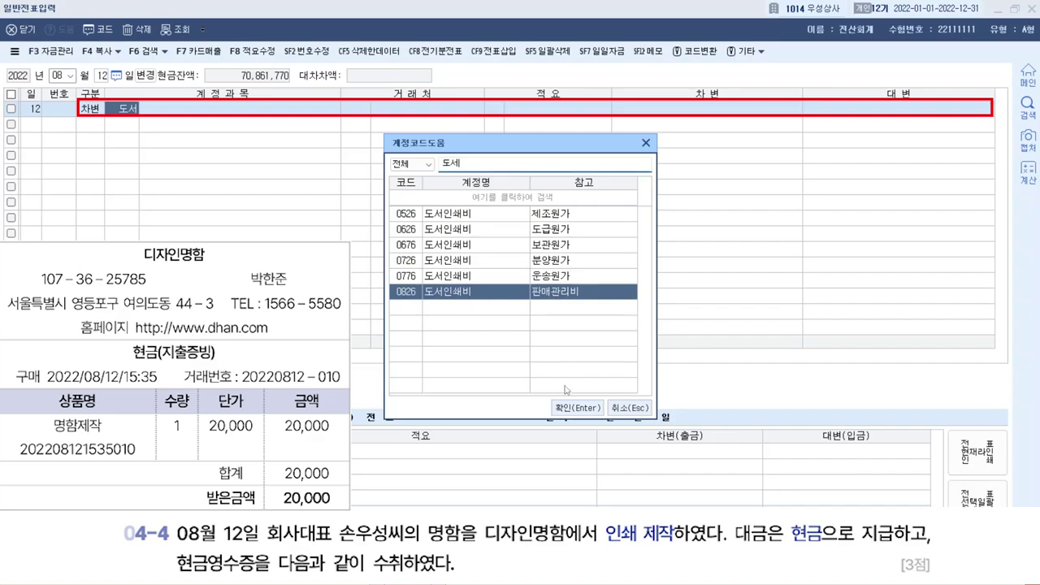
click(577, 407)
key(Return)
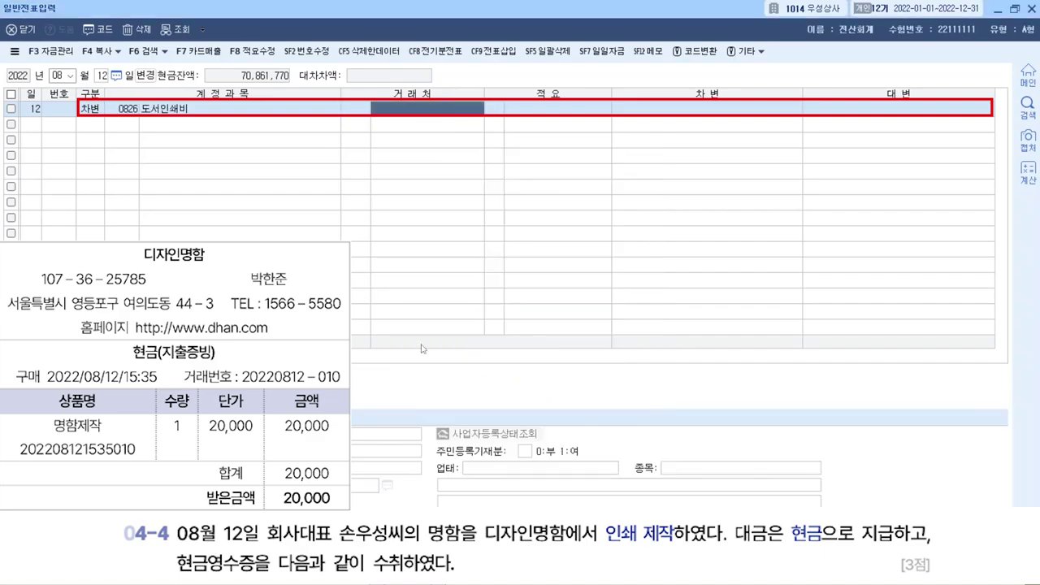
key(Return)
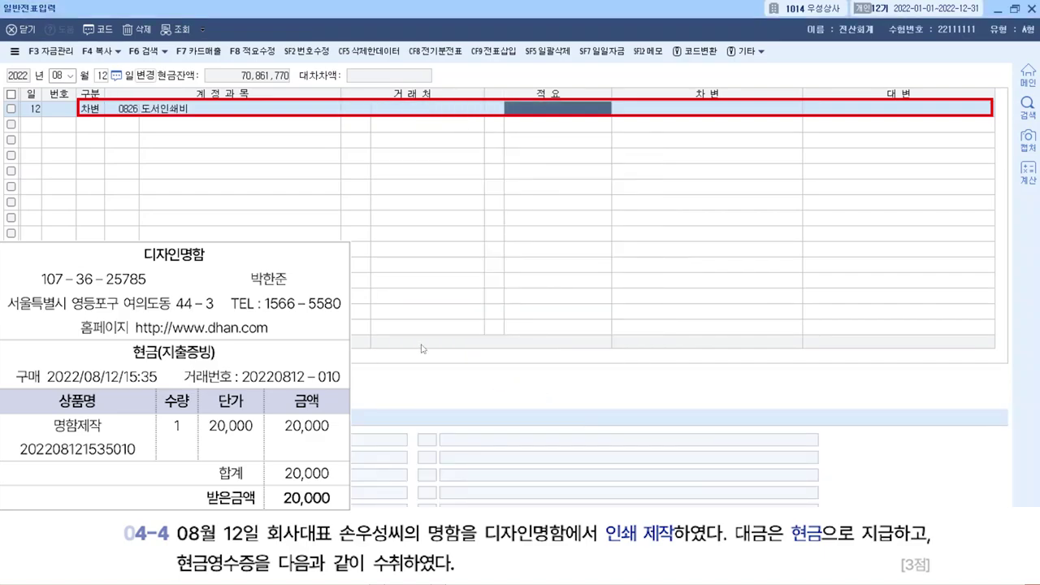
key(Return)
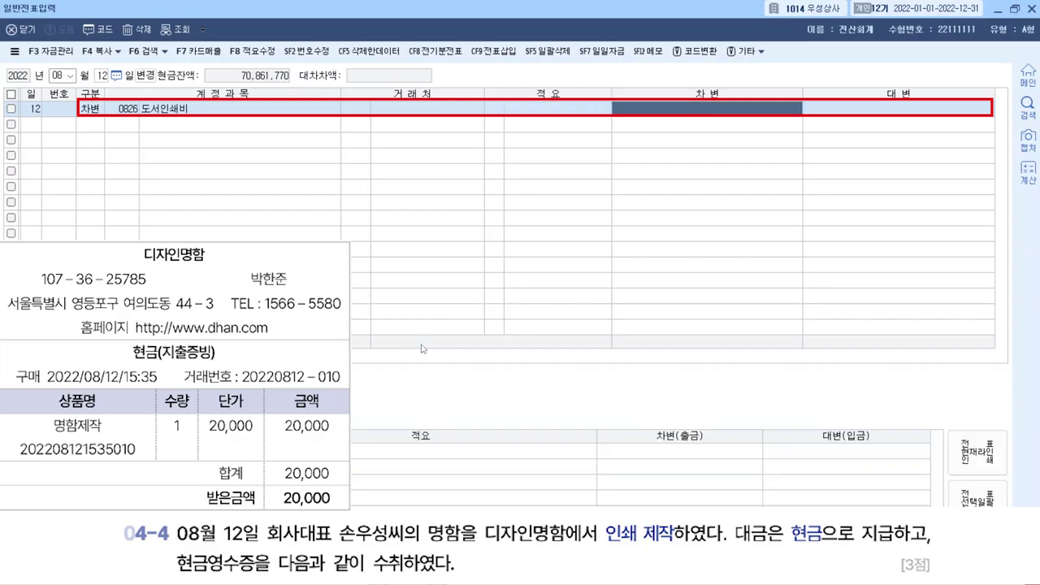
text(200000)
key(Return)
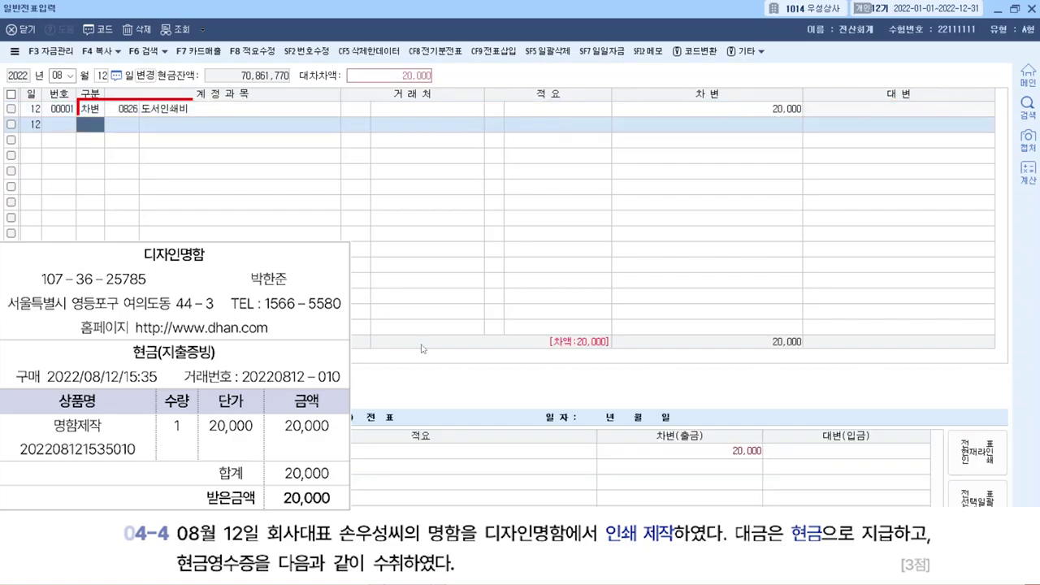
Credit 0101 현금 20,000 to balance the voucher.
text(4)
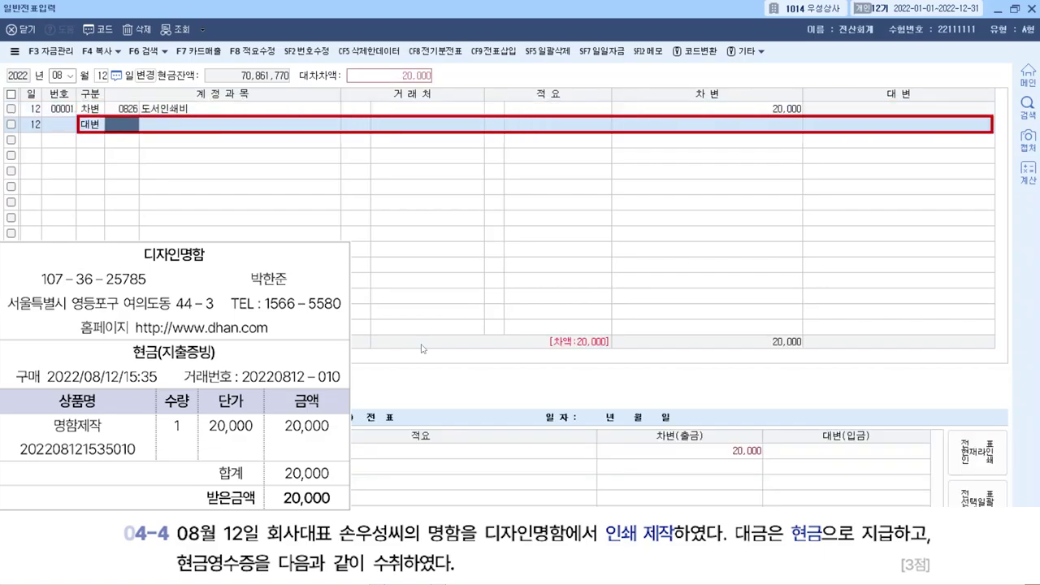
text(101)
key(Return)
key(Return)
key(Return)
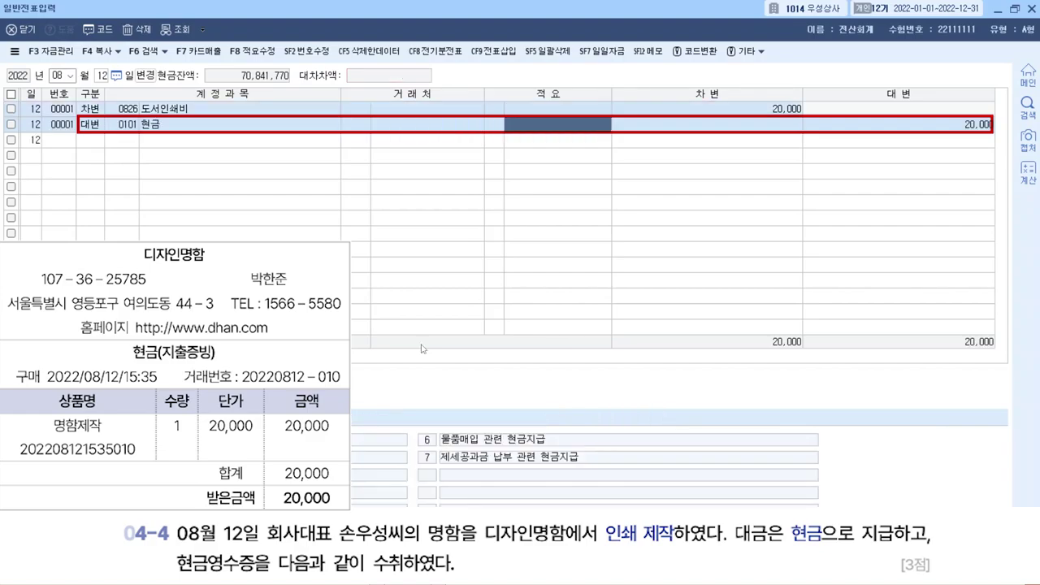
key(Return)
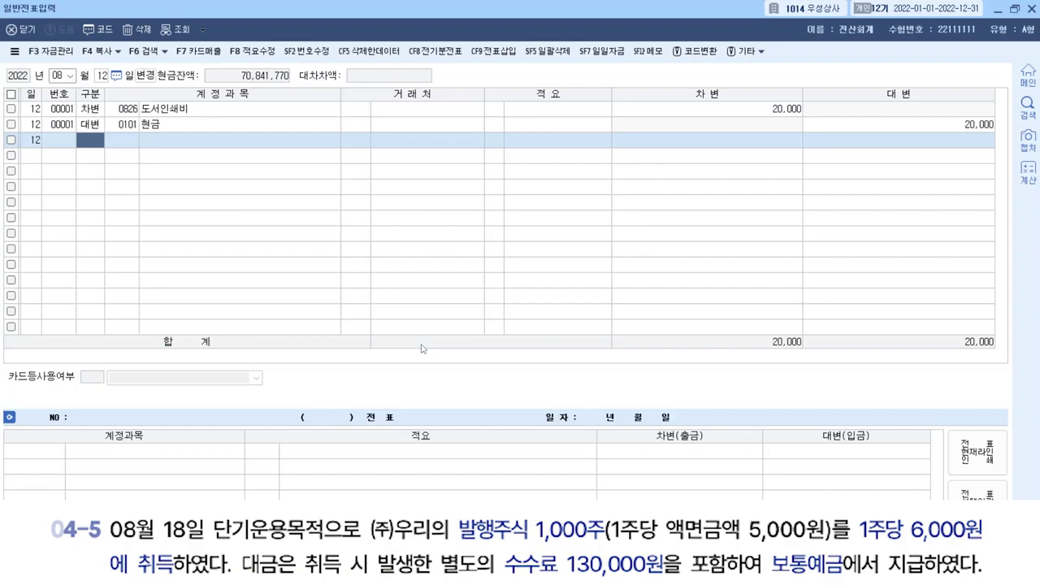
Change the voucher day to August 18.
click(102, 76)
text(18)
key(Return)
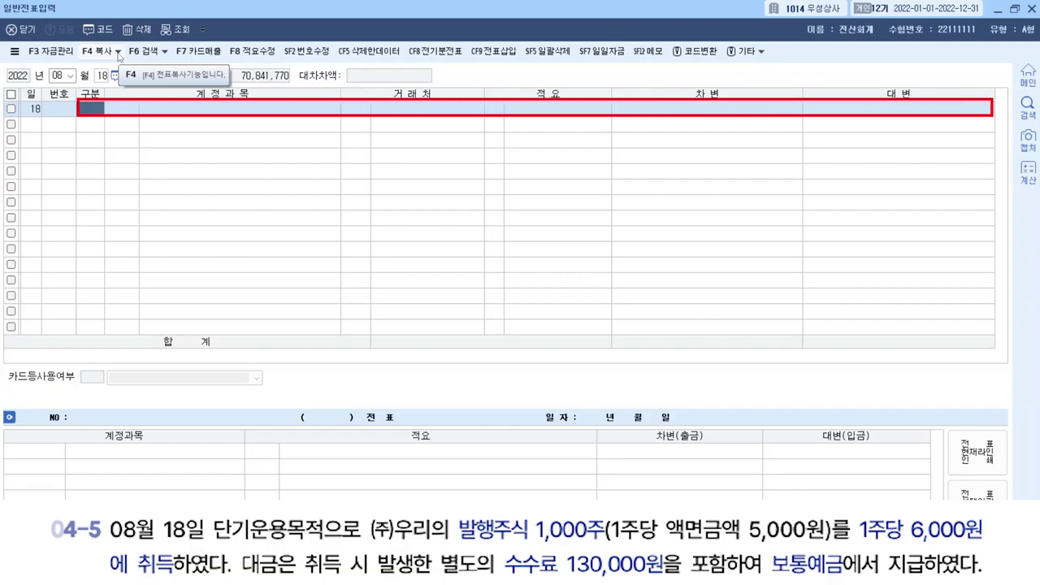
Debit 0107 단기매매증권 6,000,000 on the first line.
text(3)
key(Return)
text(단ㄱ)
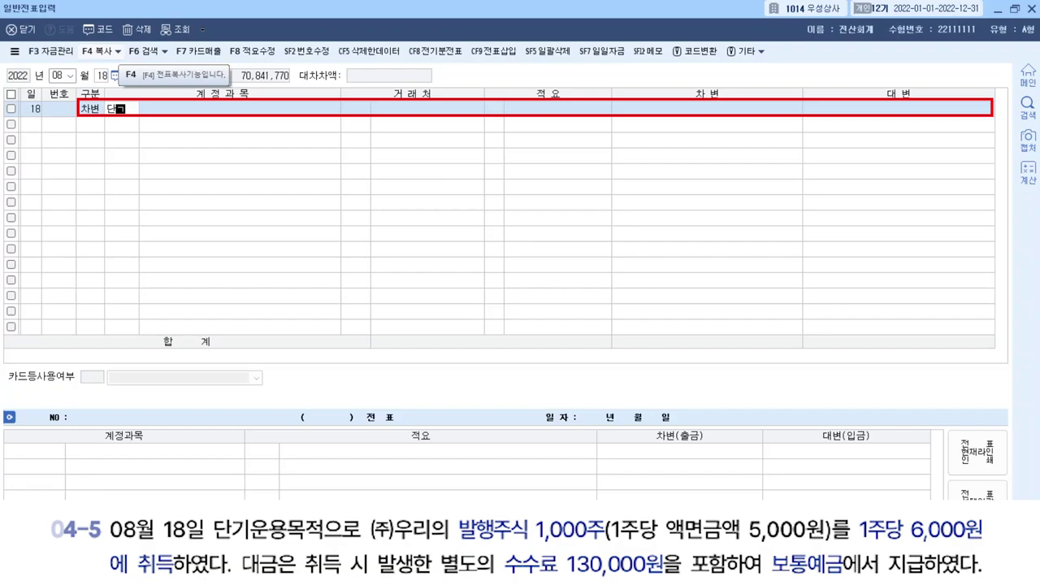
text(기매)
key(Return)
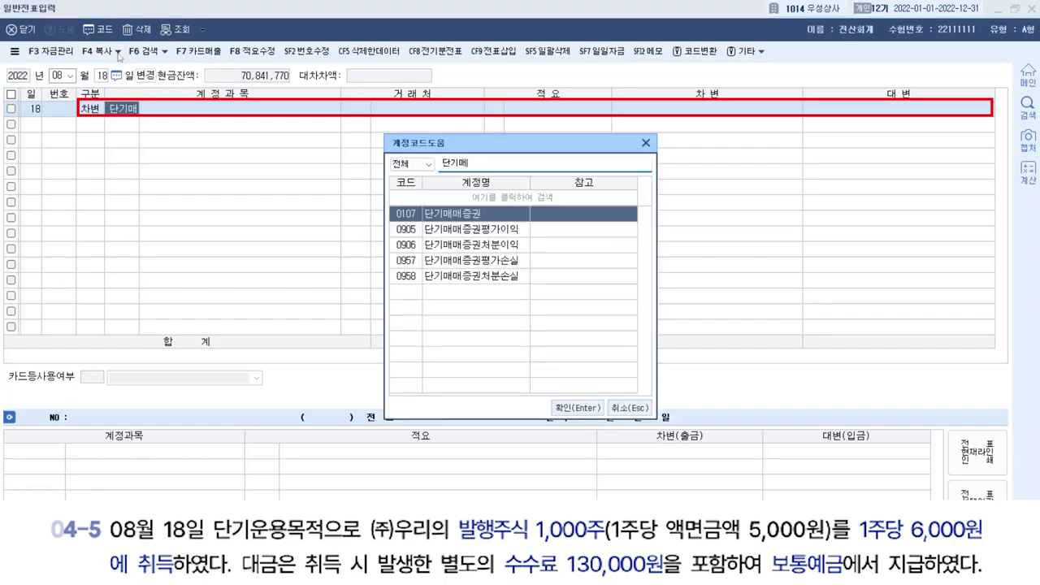
key(Return)
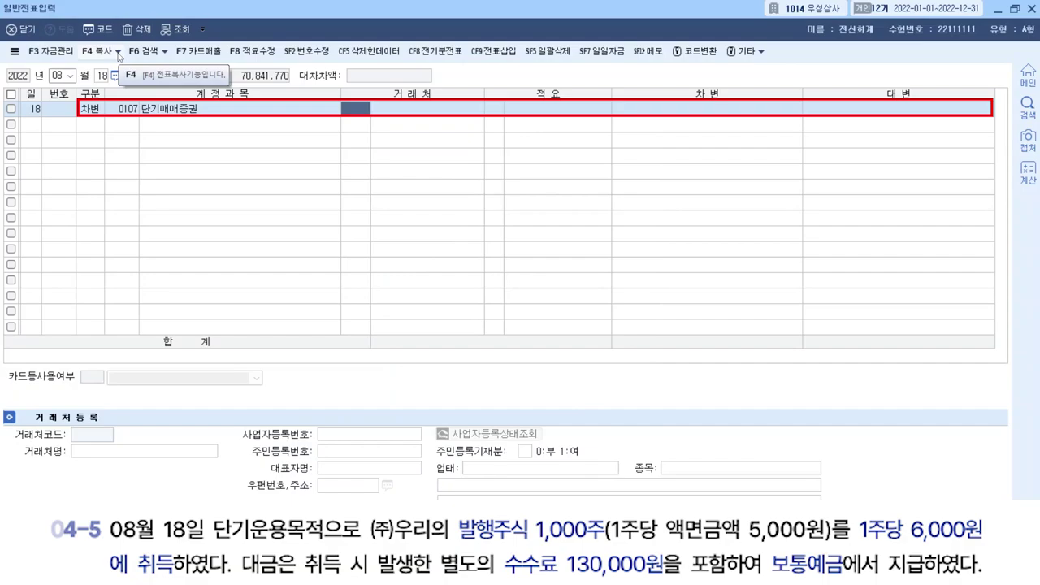
key(Return)
key(Return)
key(Return)
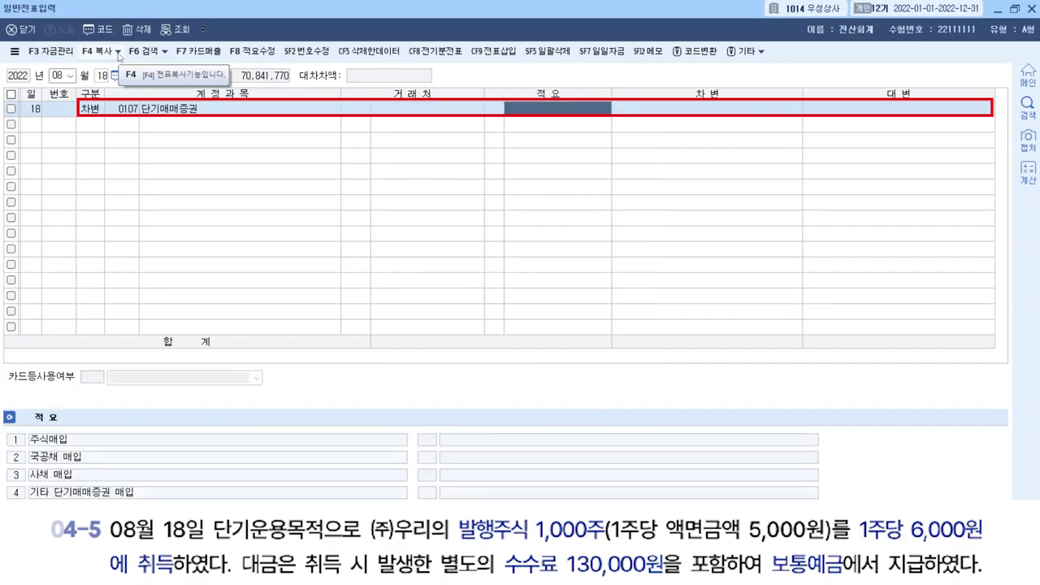
key(Return)
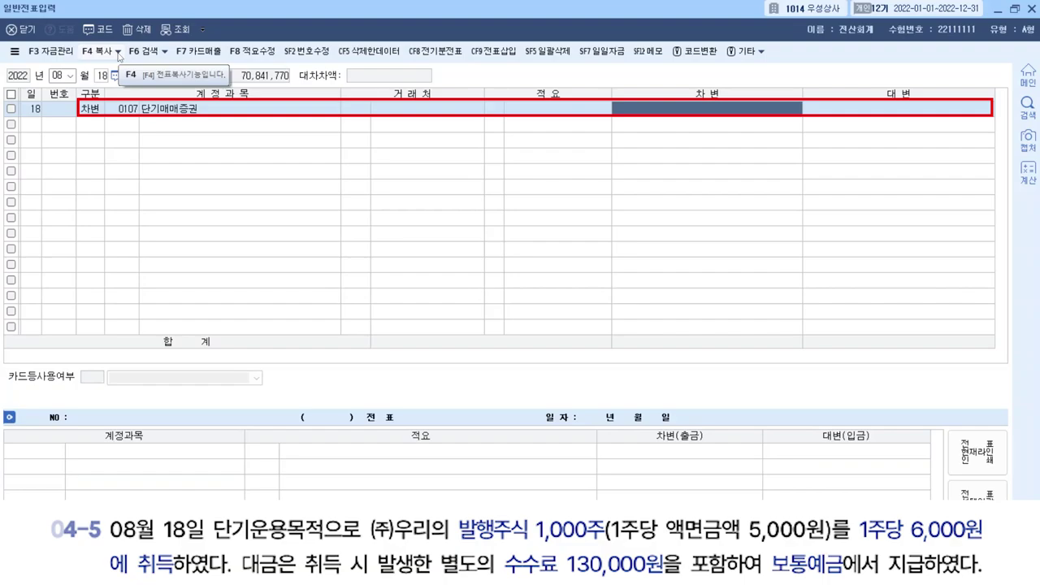
text(6,000)
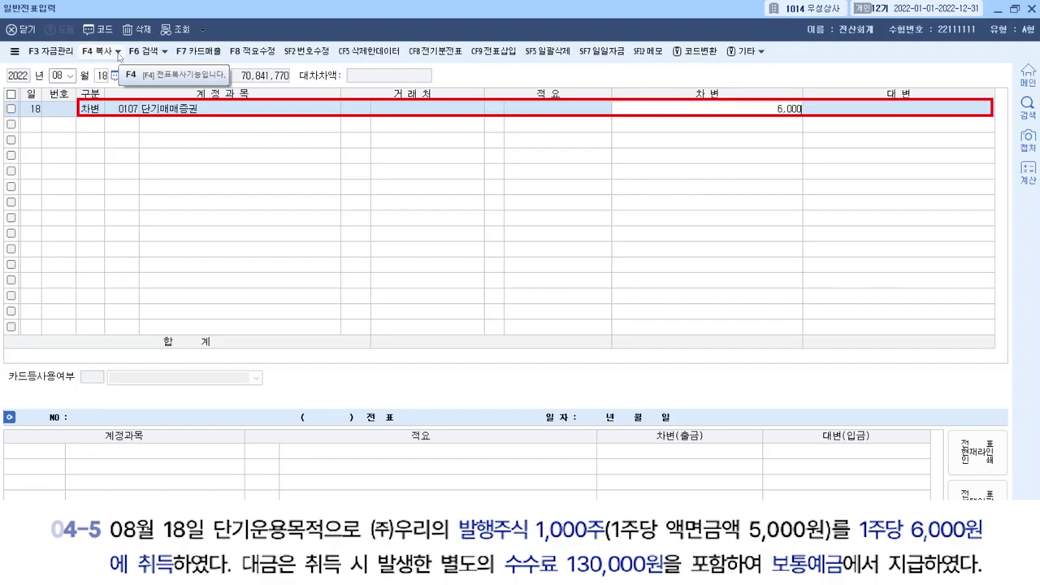
text(,000)
key(Return)
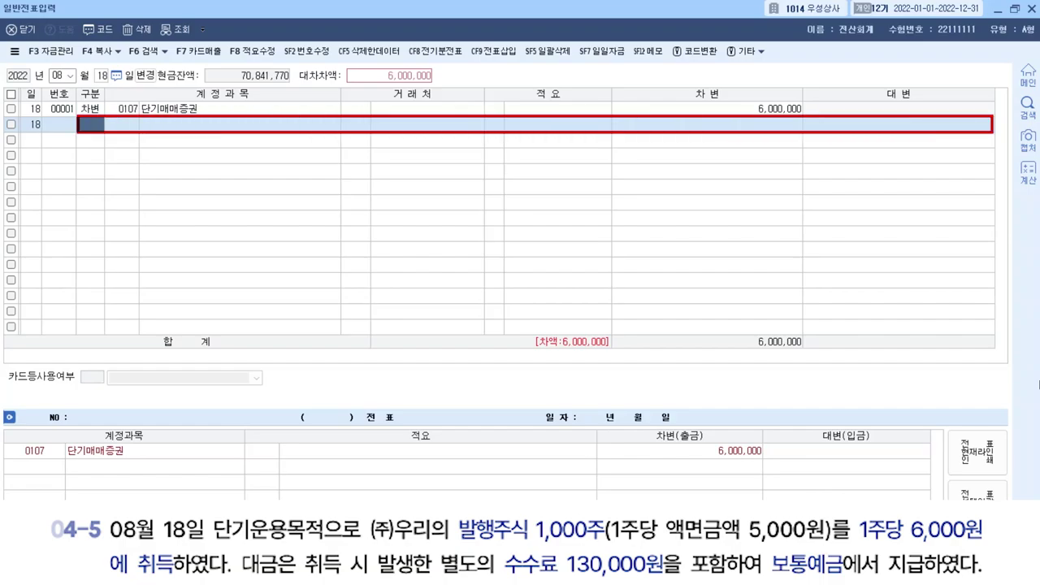
Add a 130,000 debit to 0984 수수료비용.
text(3)
key(Return)
text(수수)
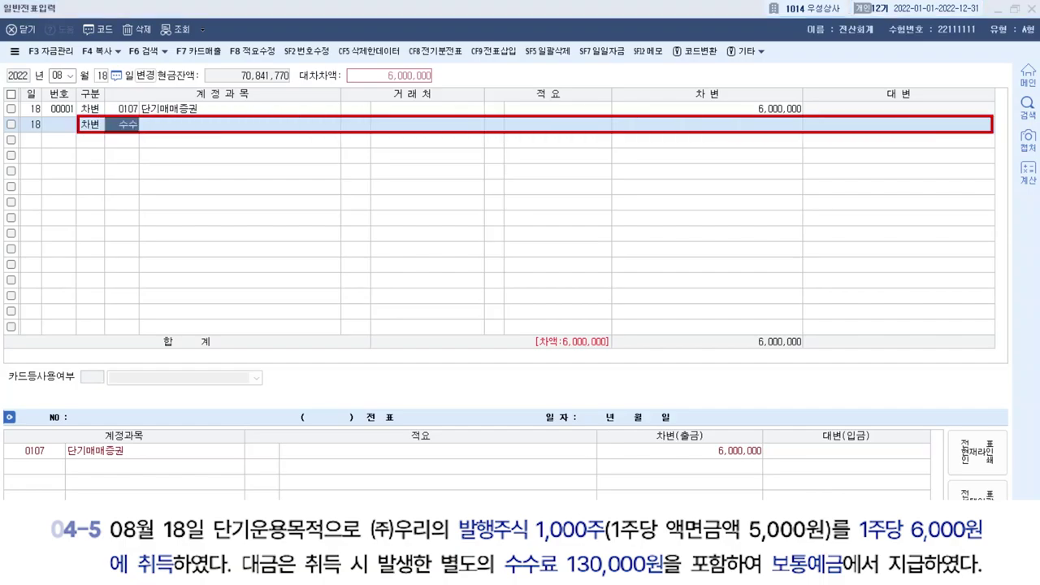
key(Return)
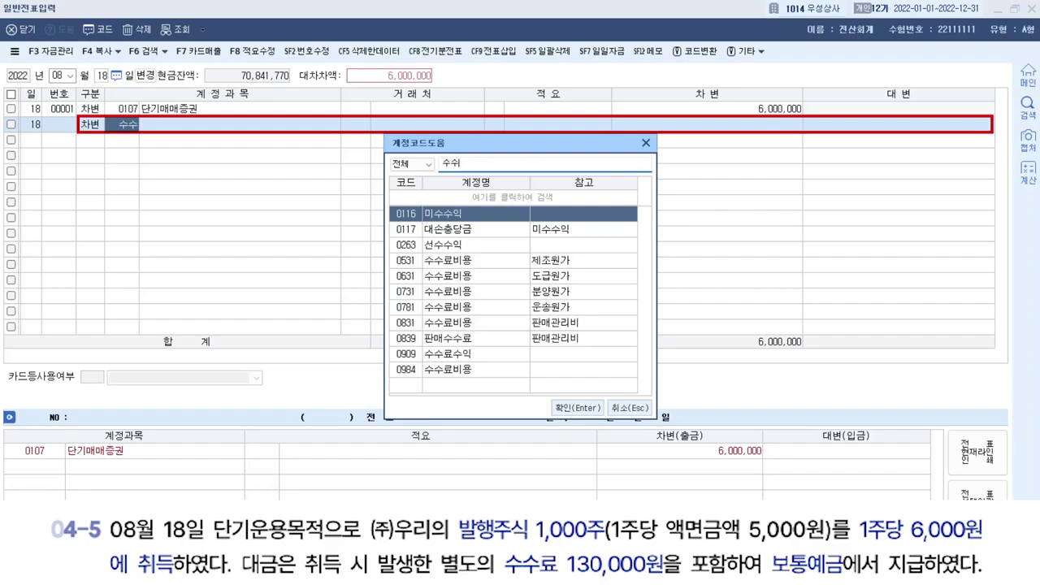
click(541, 375)
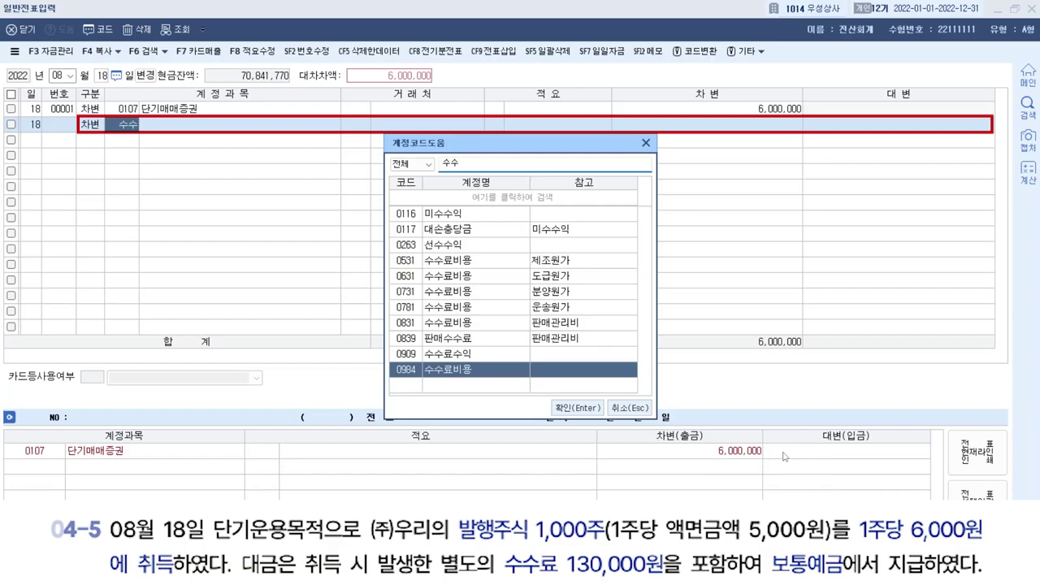
key(Return)
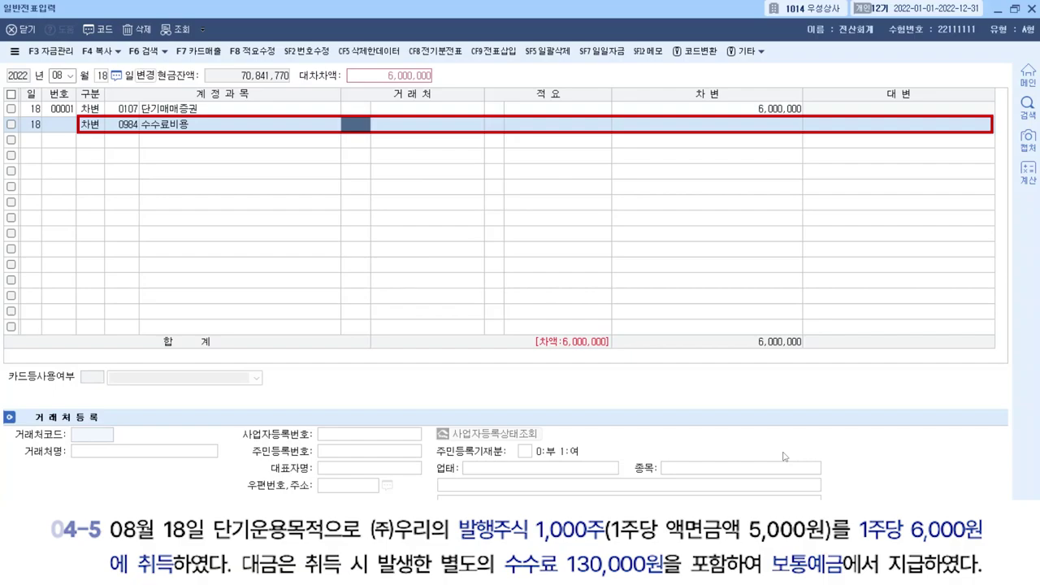
key(Return)
key(Return)
text(130)
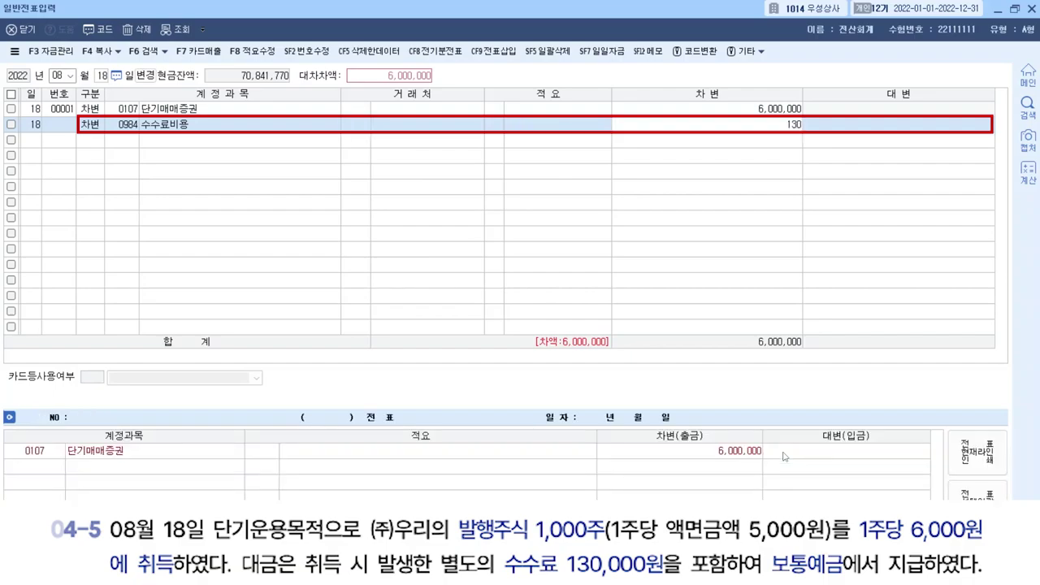
text(,000)
key(Return)
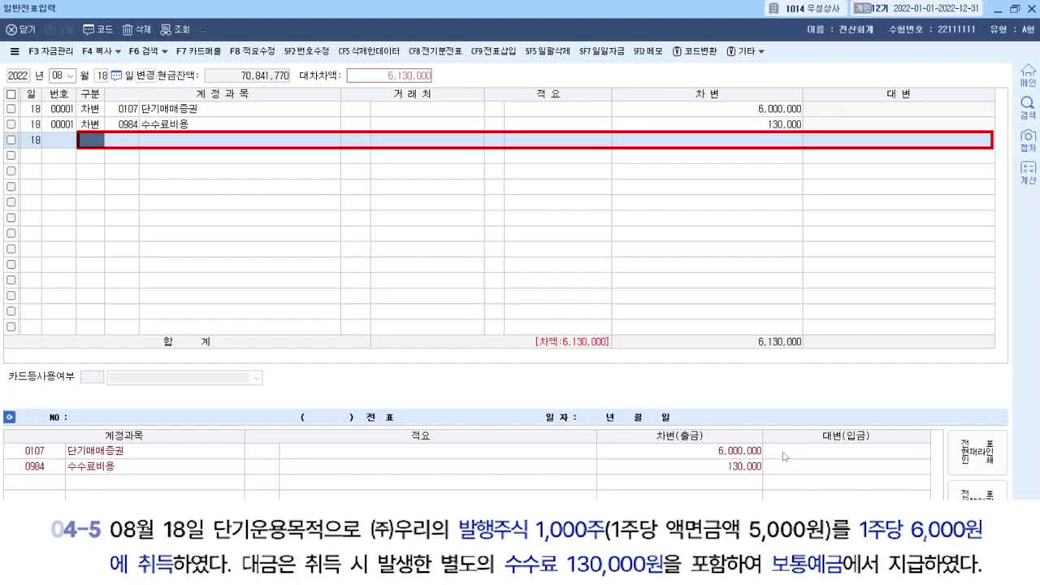
Credit 0103 보통예금 6,130,000 to balance the voucher.
text(4)
key(Return)
text(103)
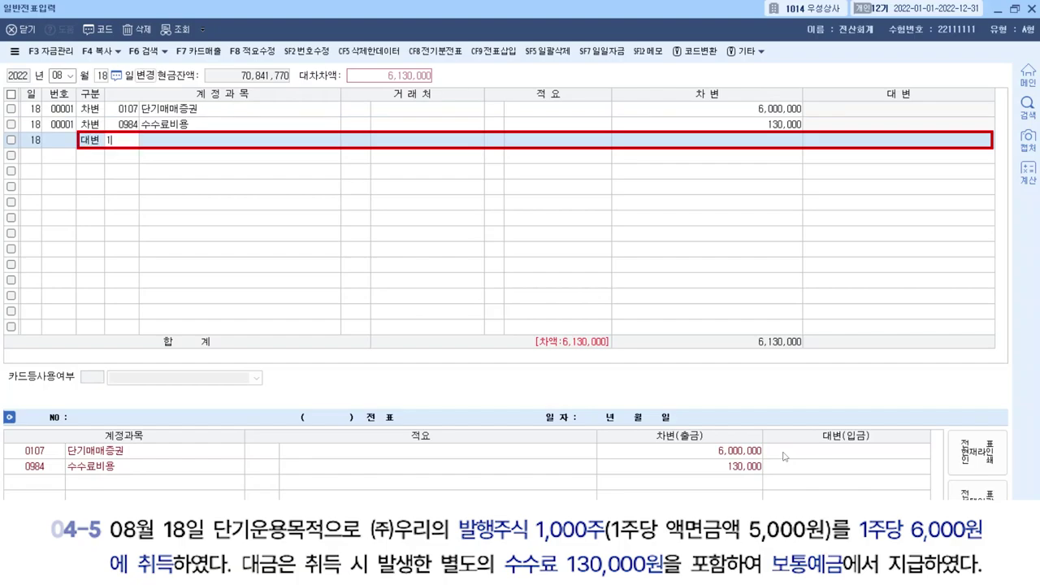
key(Return)
key(Return)
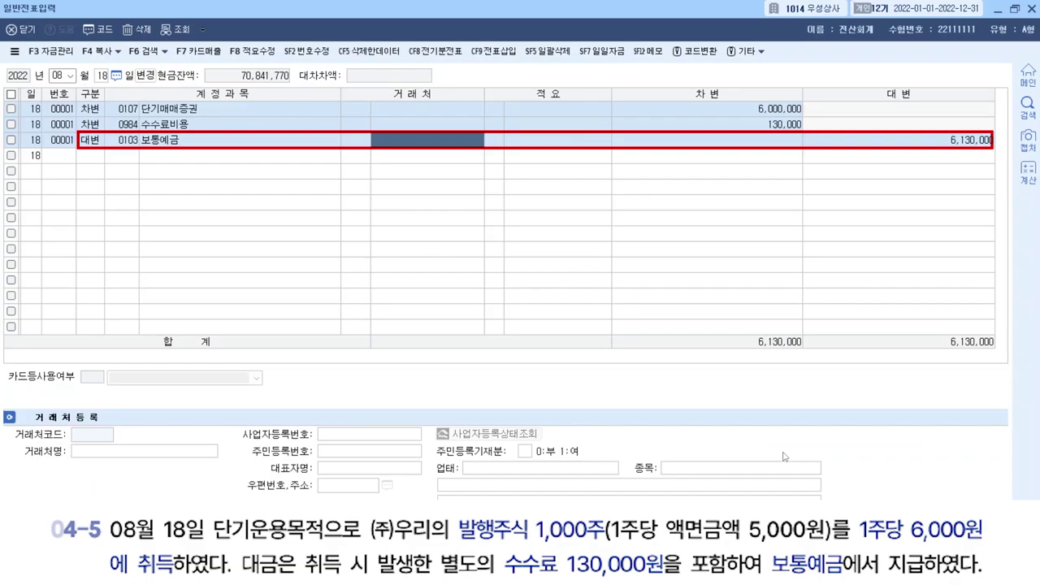
key(Return)
key(Return)
key(Return)
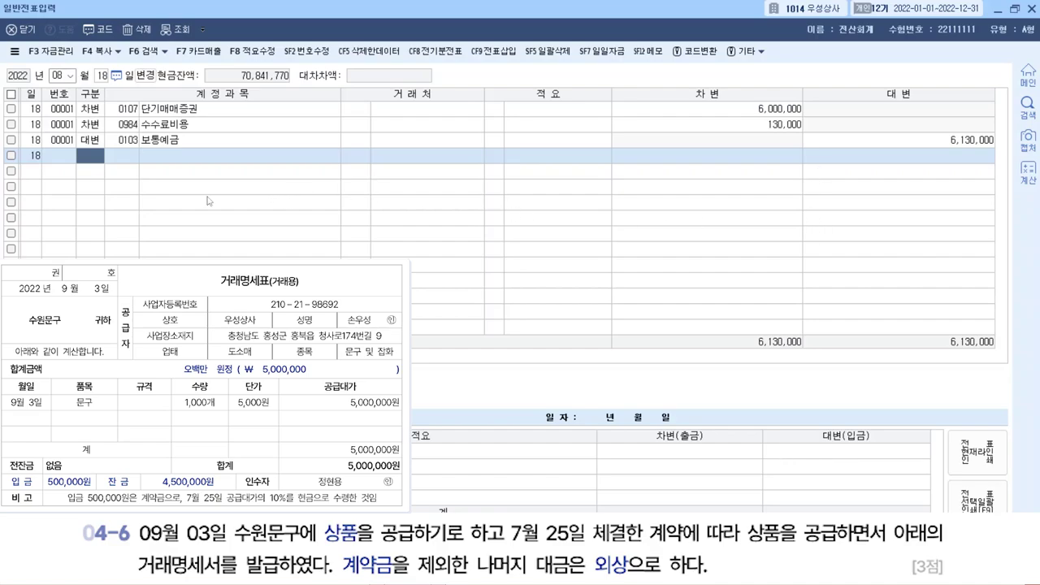
Move to a September 3 voucher and mark its first line as a credit (구분 4).
click(58, 76)
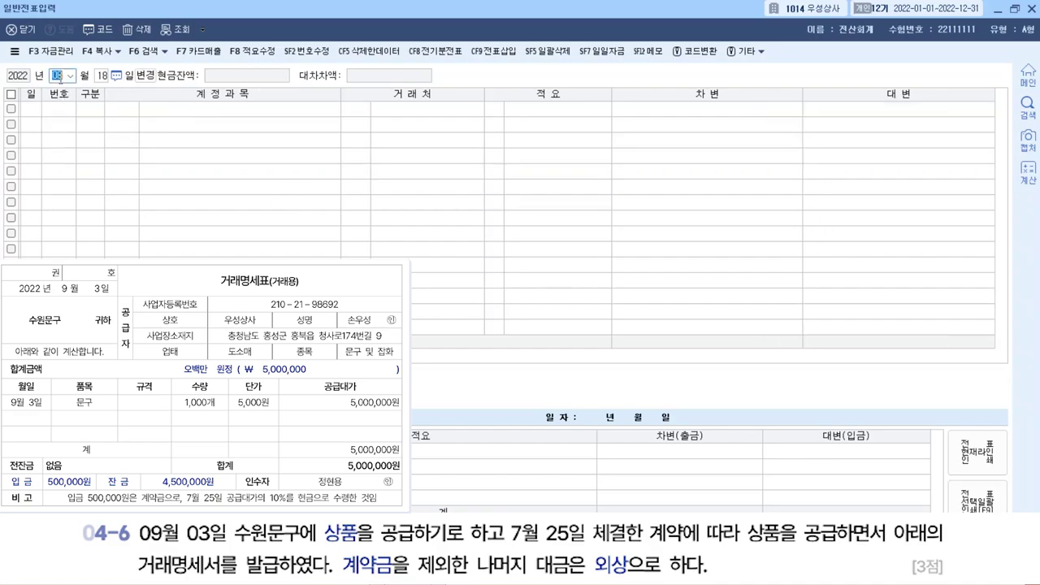
text(9)
key(Return)
text(3)
key(Return)
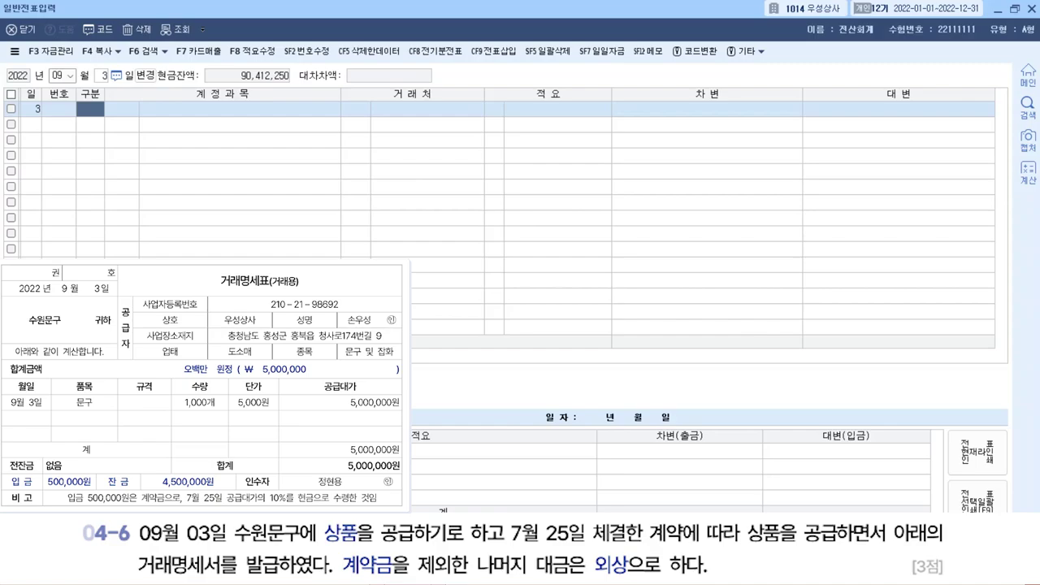
text(4)
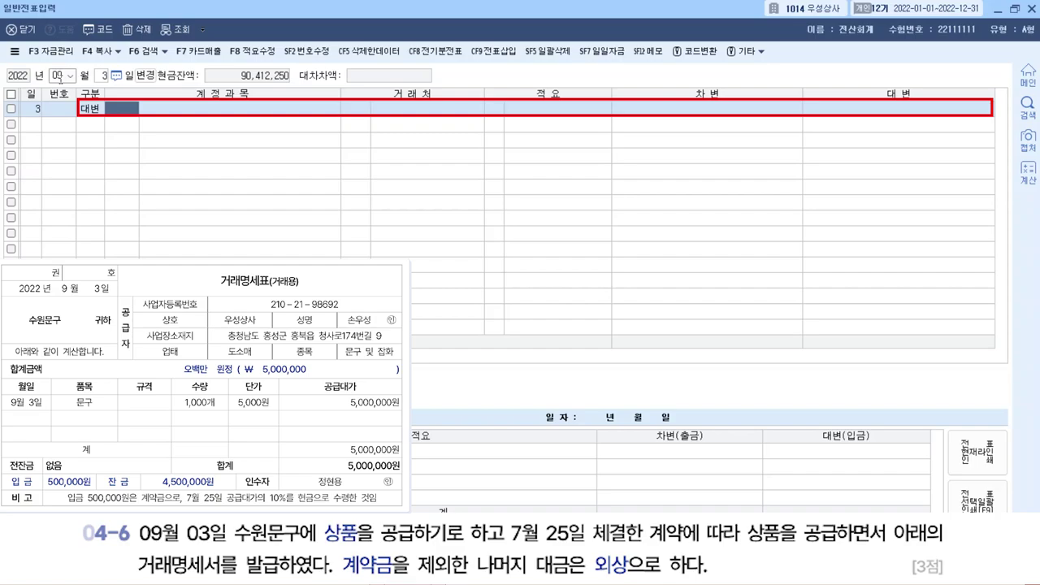
Credit 0401 상품매출 5,000,000 and mark the next line as a debit.
text(상품)
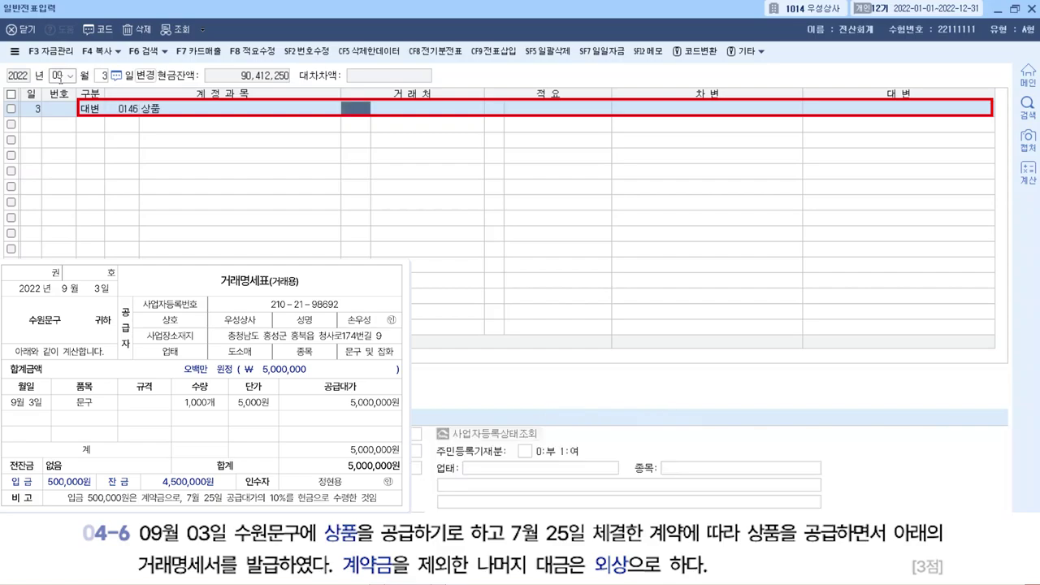
text(매)
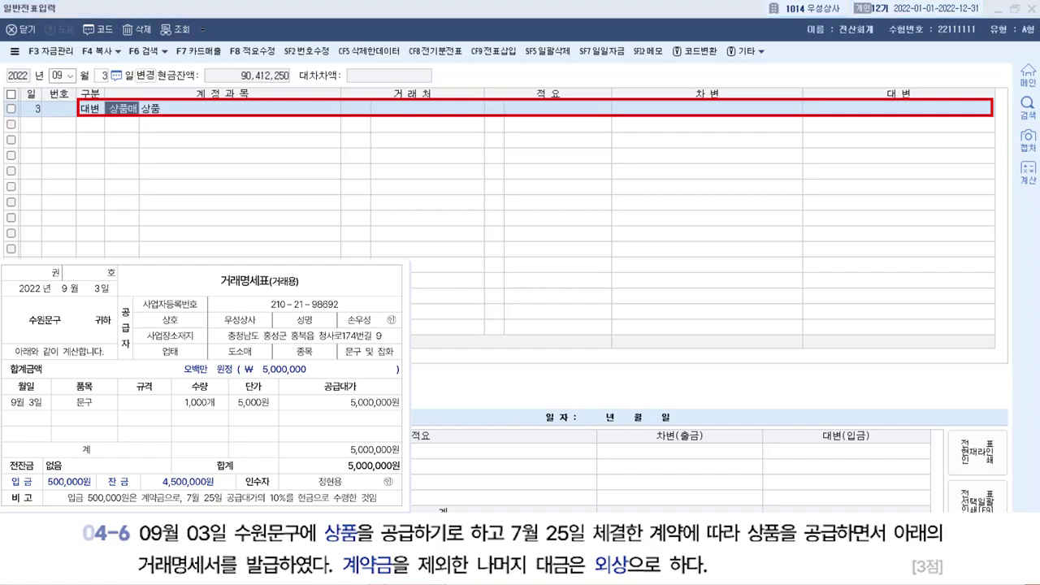
key(Return)
key(Return)
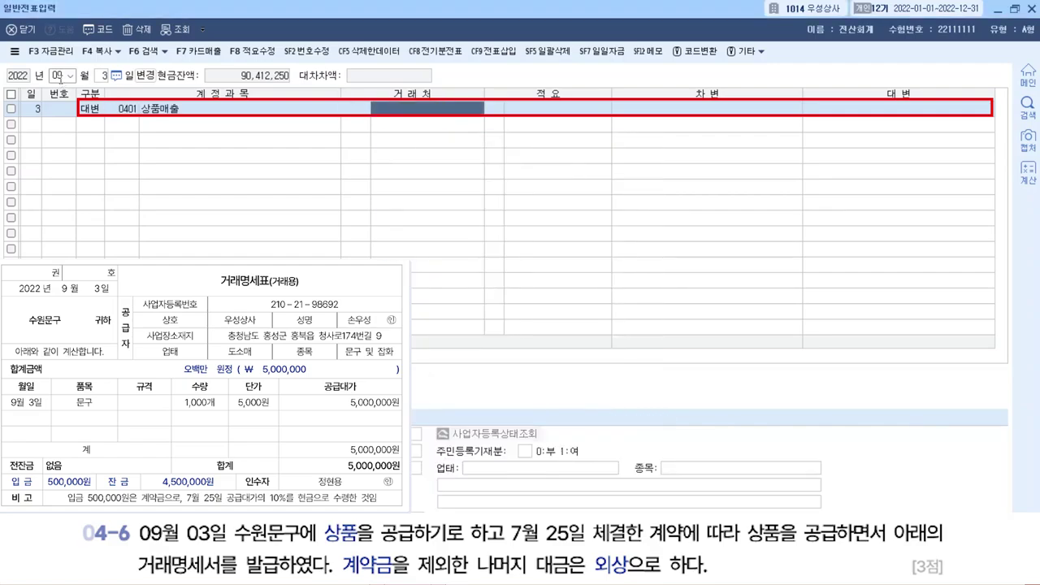
key(Return)
key(Return)
key(Return)
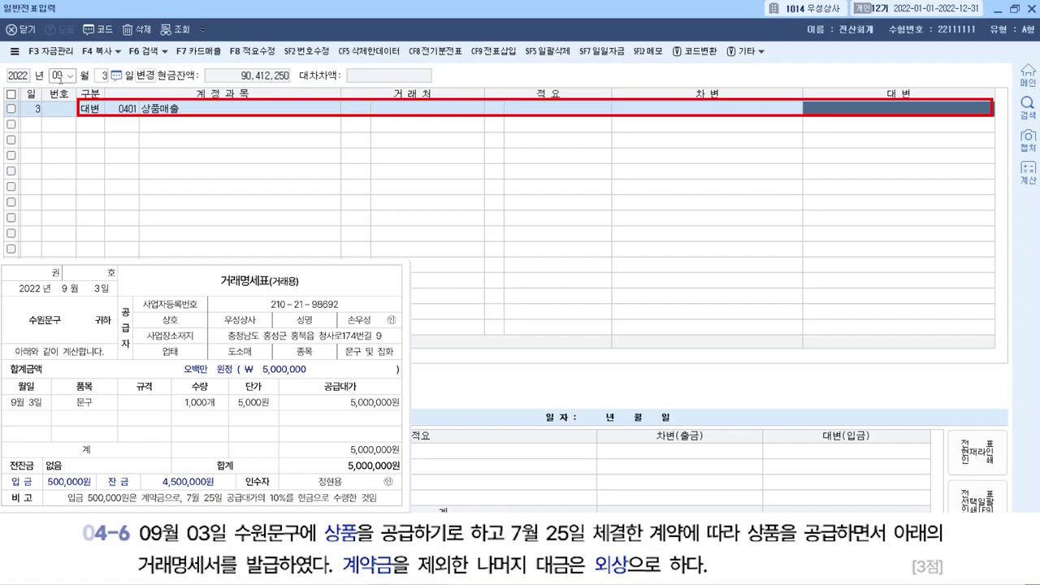
text(5000000)
key(Return)
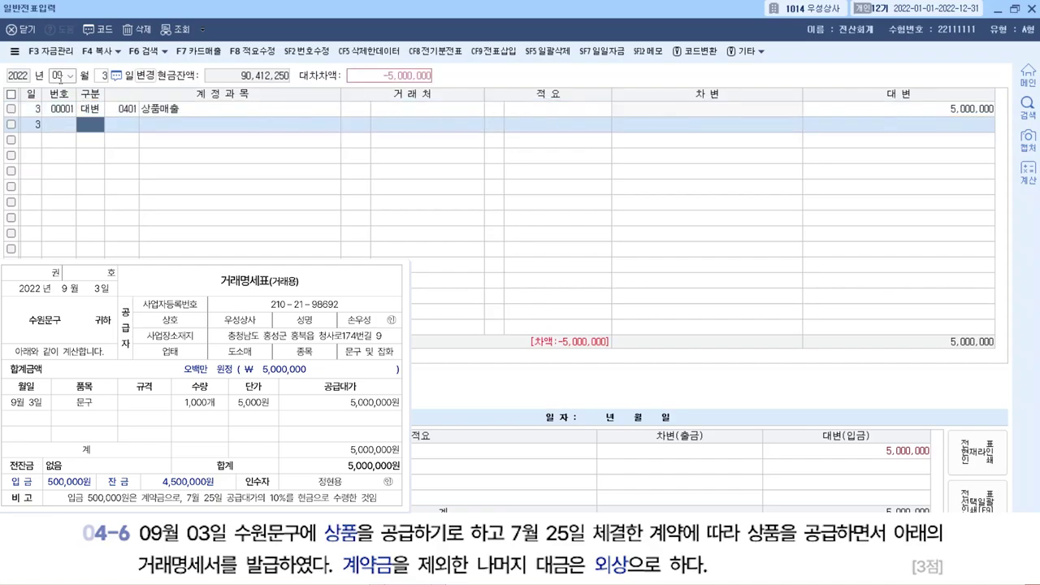
text(3)
key(Return)
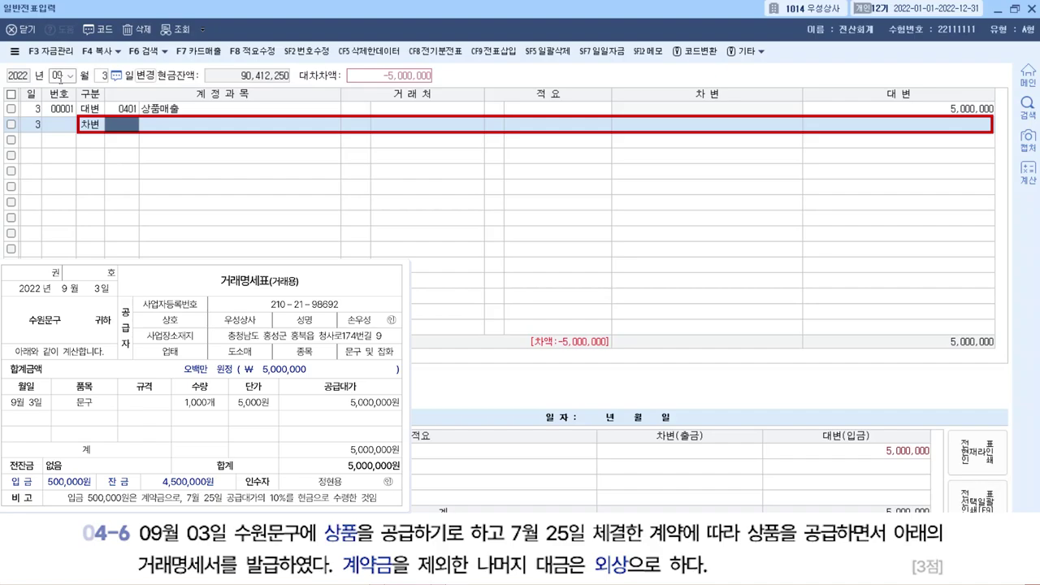
Debit 0259 선수금 500,000 with customer 수원문구.
text(선수)
key(Return)
key(Return)
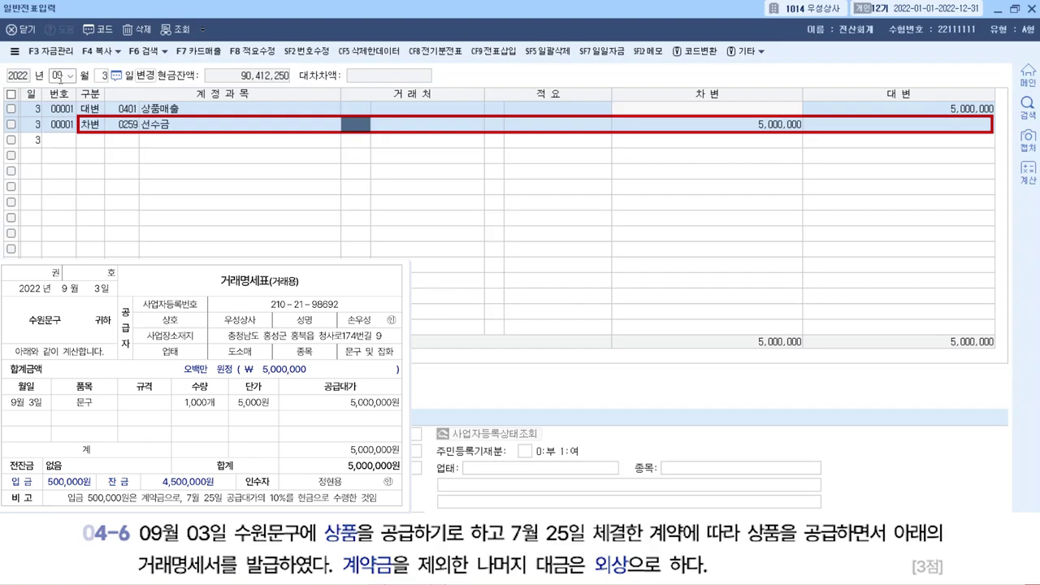
text(수원)
key(Return)
key(Return)
key(Return)
text(500000)
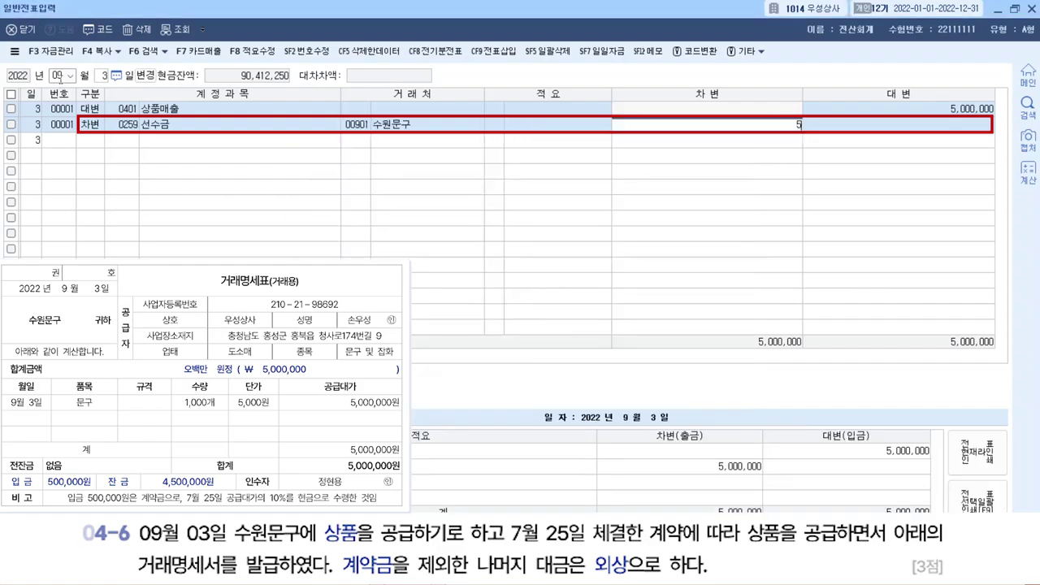
key(Return)
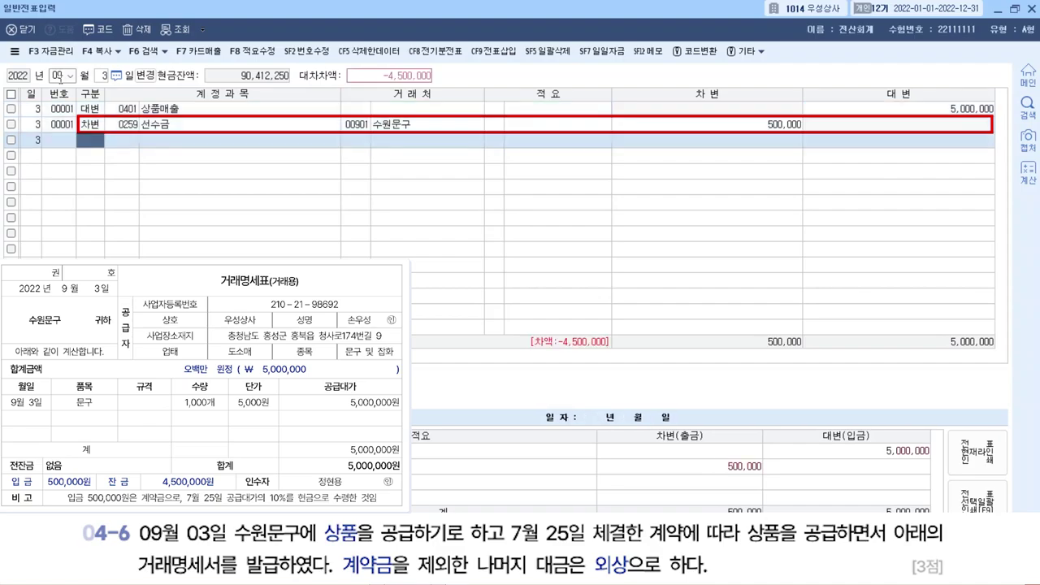
Debit 0108 외상매출금 4,500,000 with customer 수원문구.
text(3)
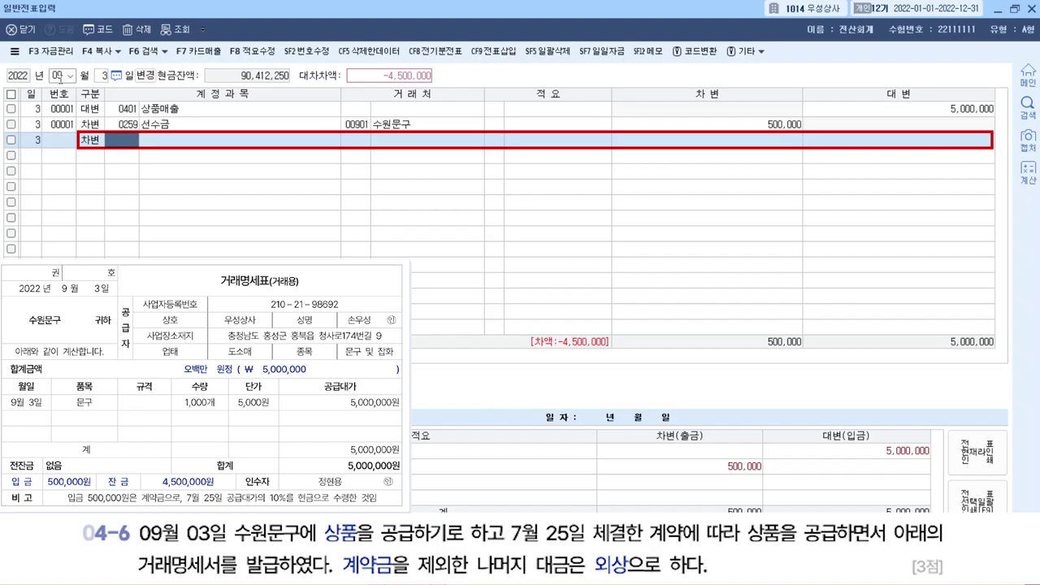
text(외상)
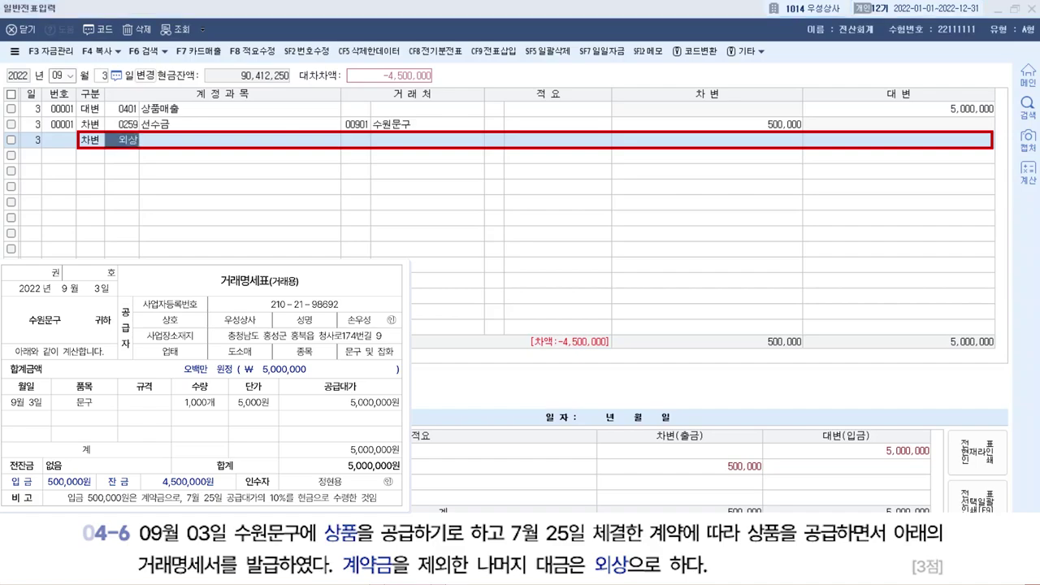
key(Return)
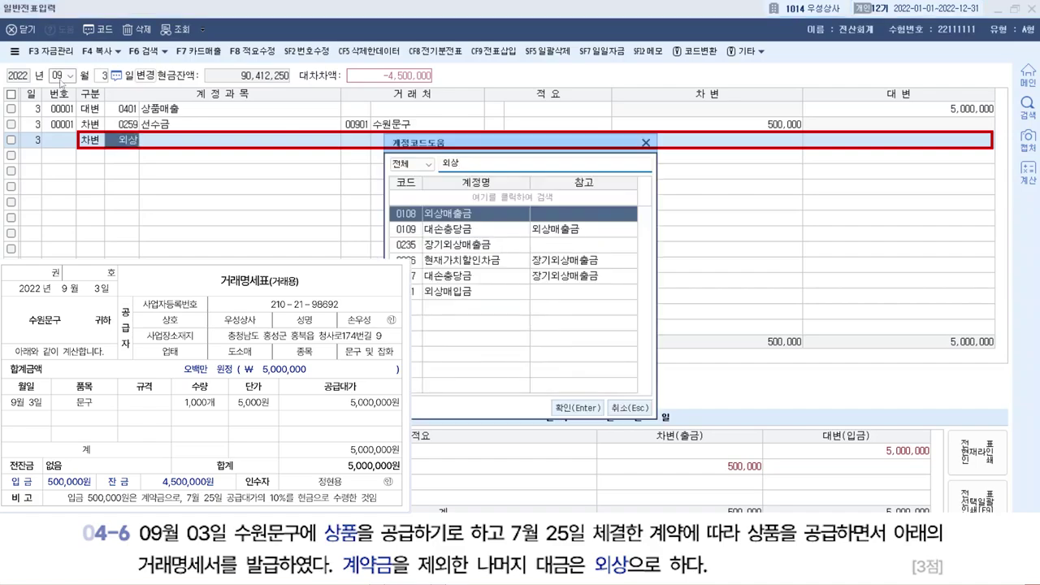
key(Return)
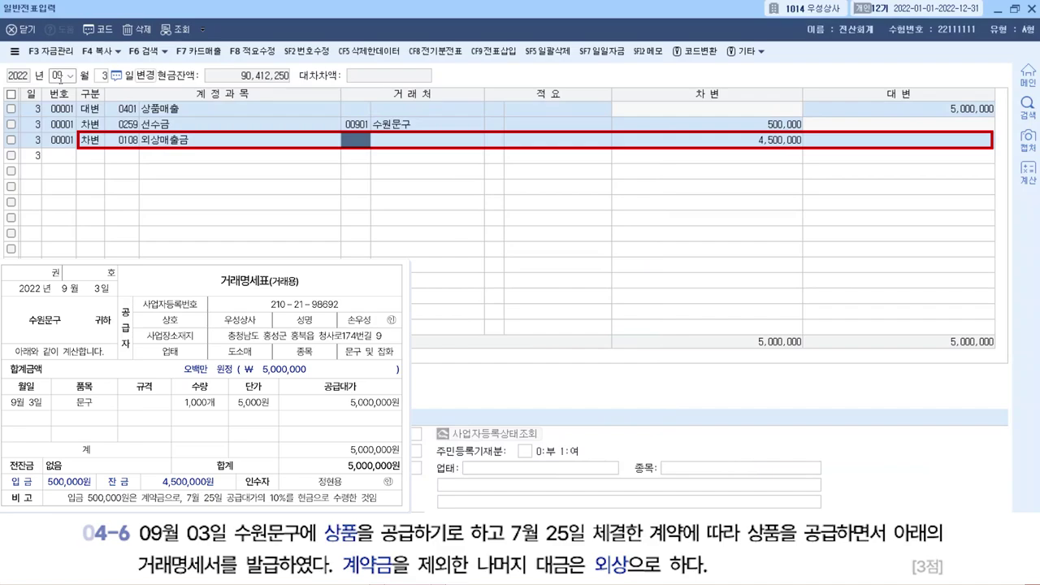
text(수원)
key(Return)
key(Return)
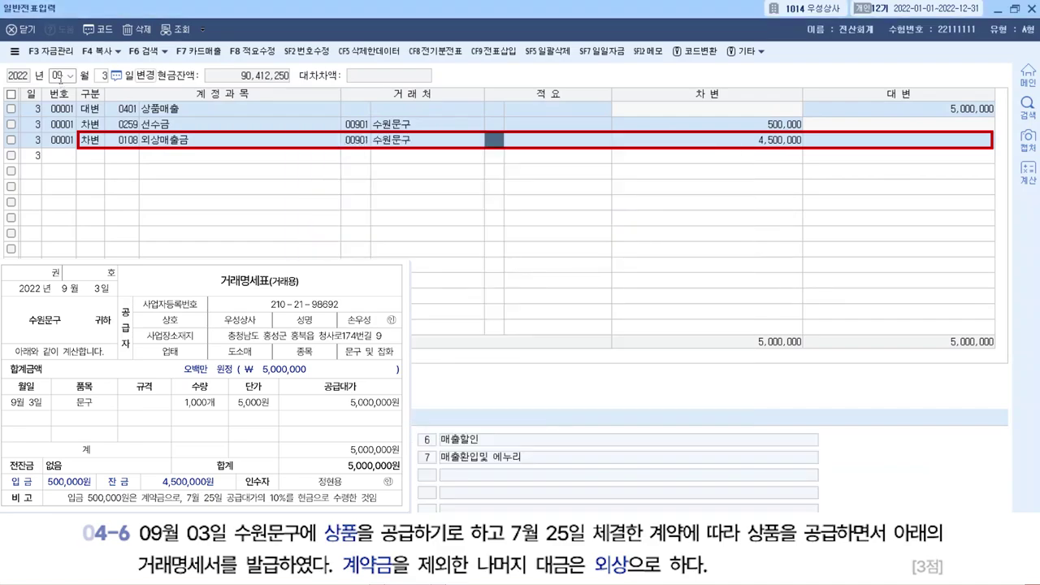
key(Return)
key(Return)
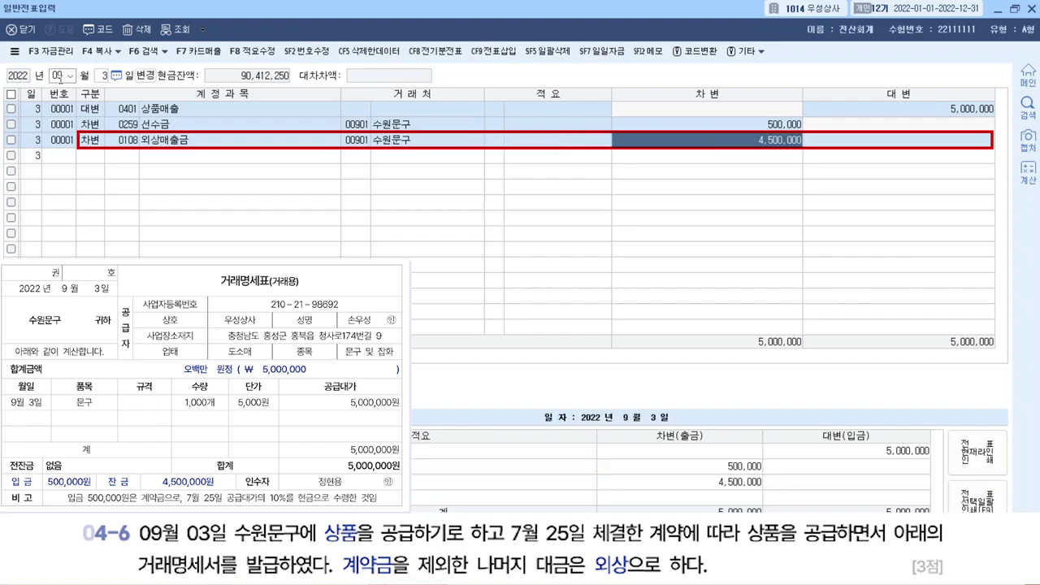
key(Return)
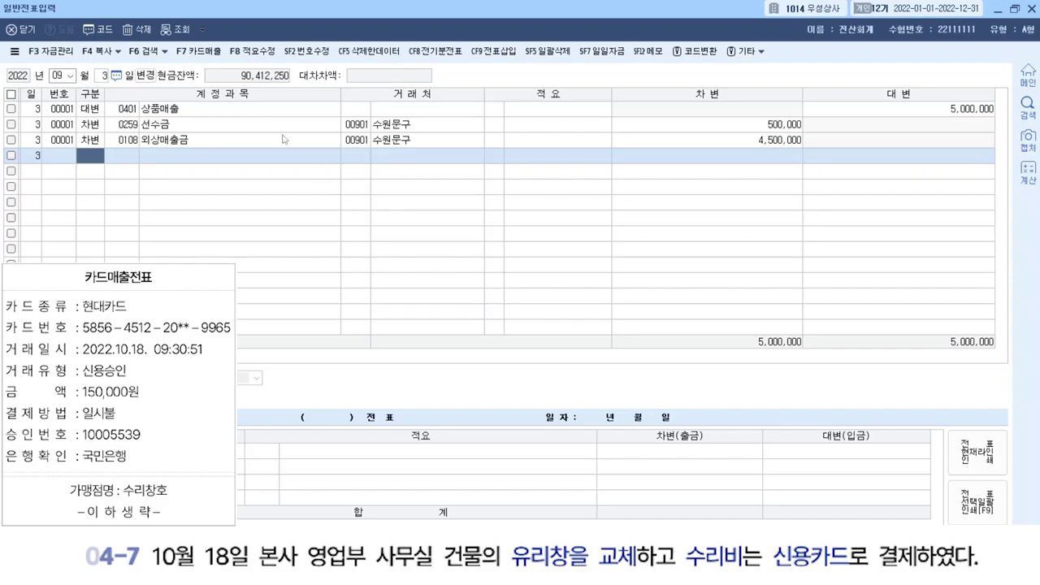
Change the voucher date to October 18.
click(70, 76)
text(10)
key(Return)
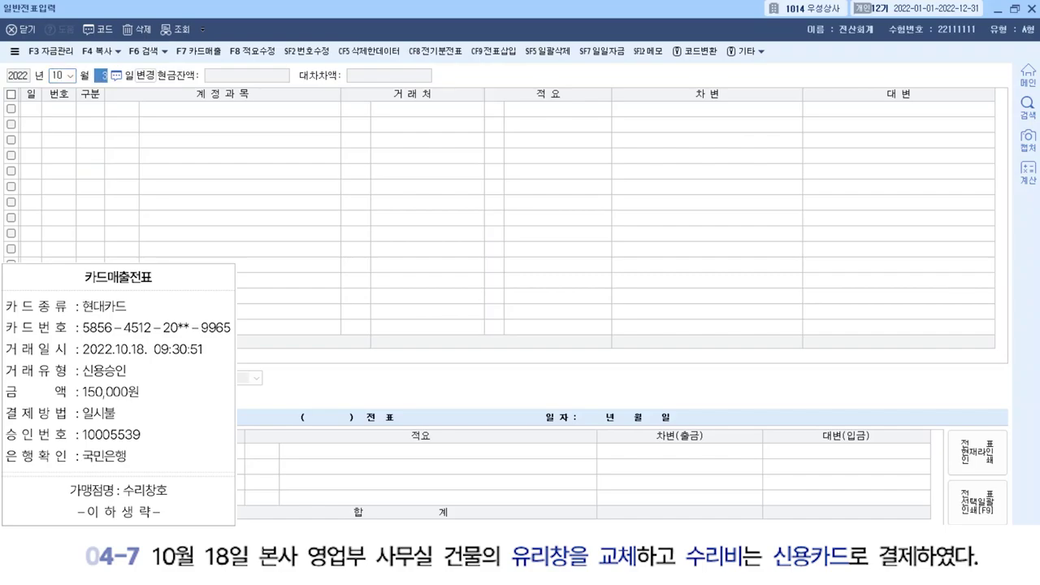
text(18)
key(Return)
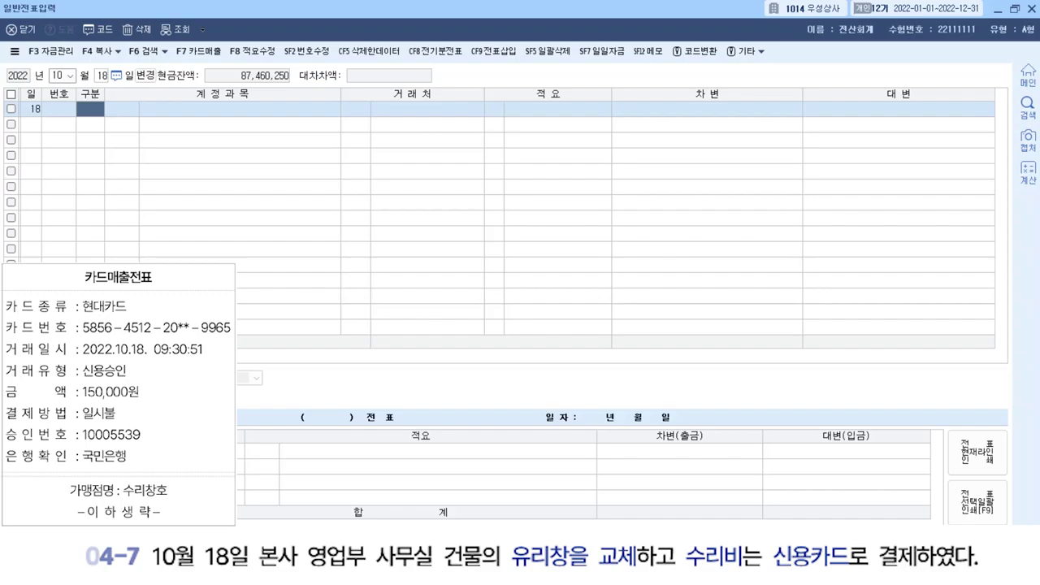
Debit 0820 수선비 150,000 and mark the next line as a credit.
key(3)
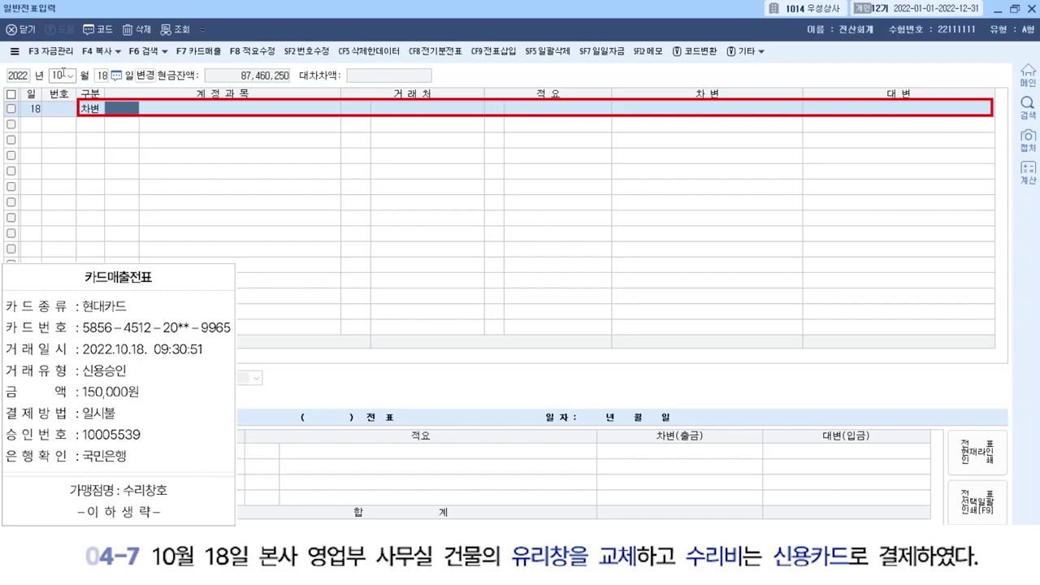
text(수선)
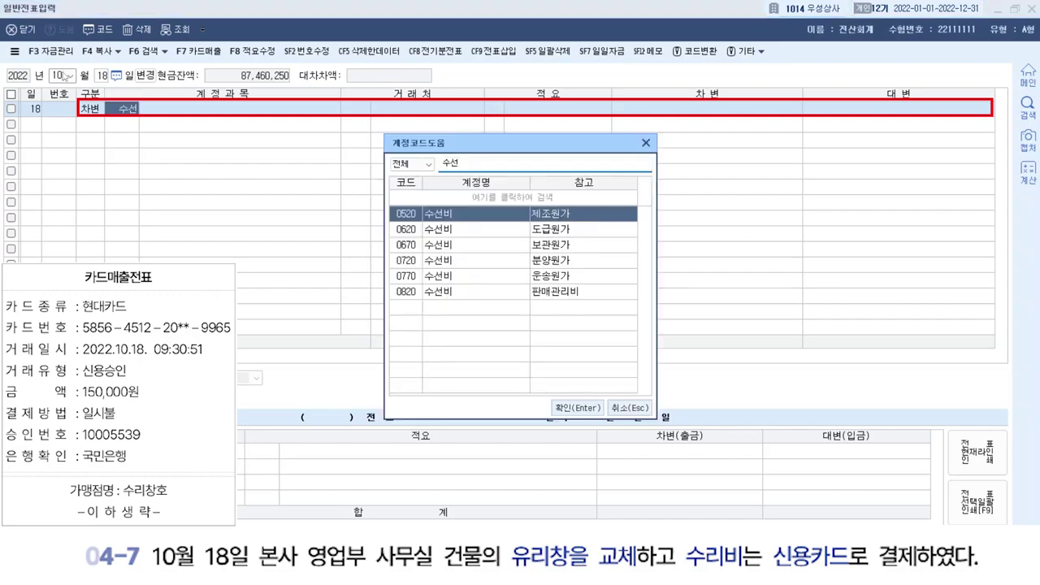
click(454, 297)
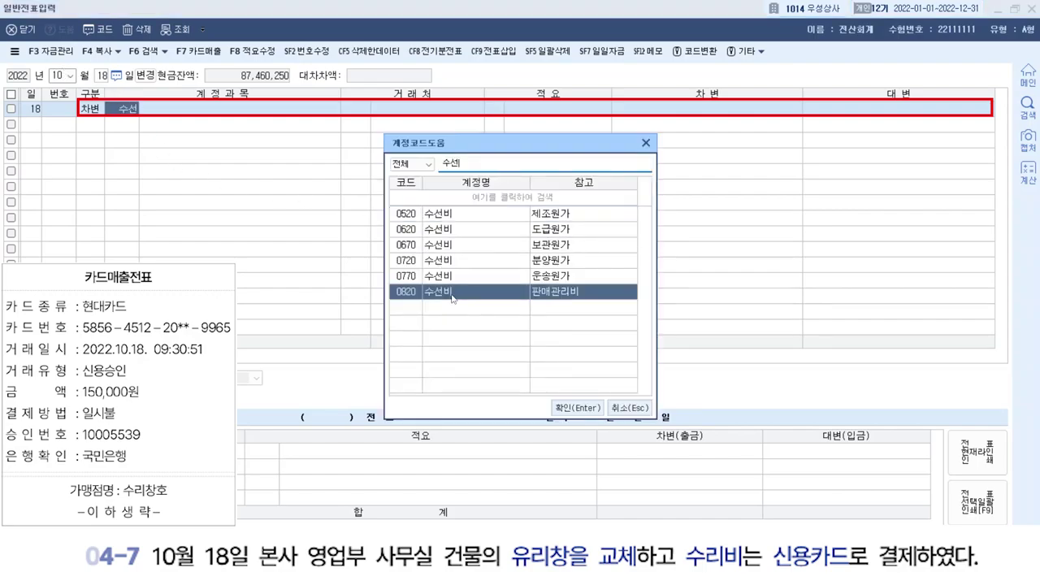
click(555, 408)
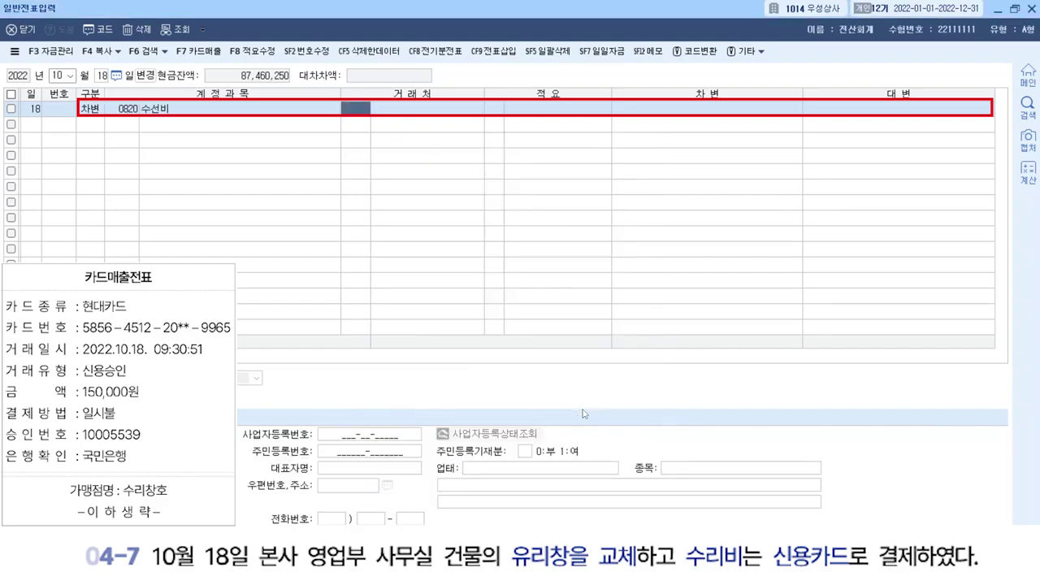
key(Return)
key(Return)
key(Return)
key(Return)
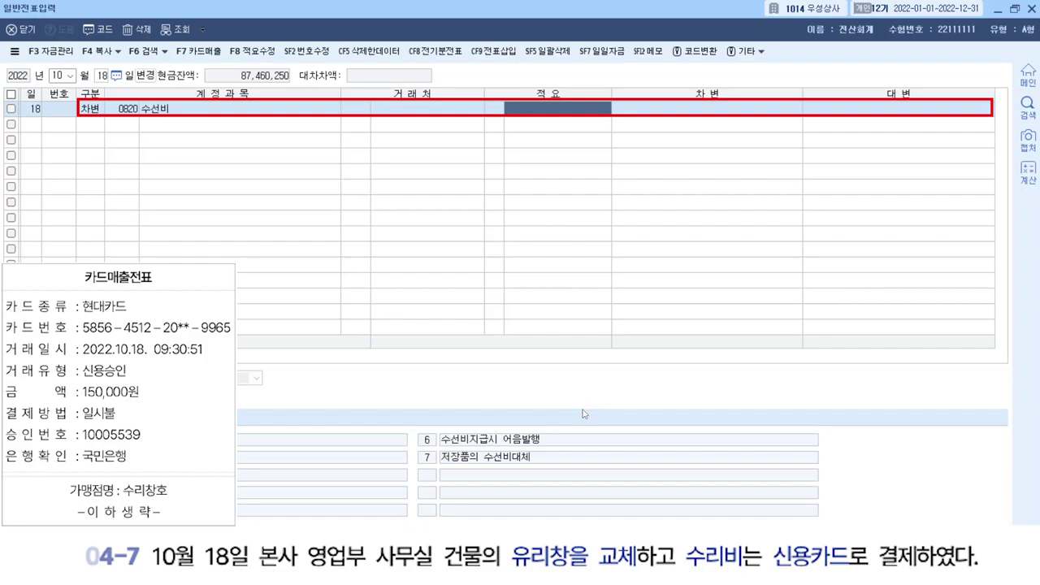
text(150,000)
key(Return)
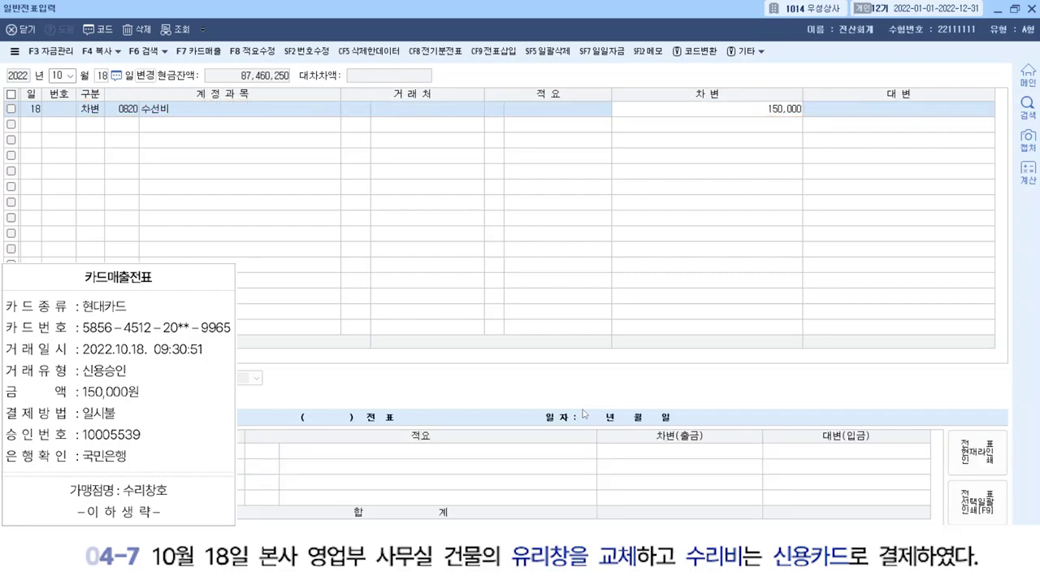
text(4)
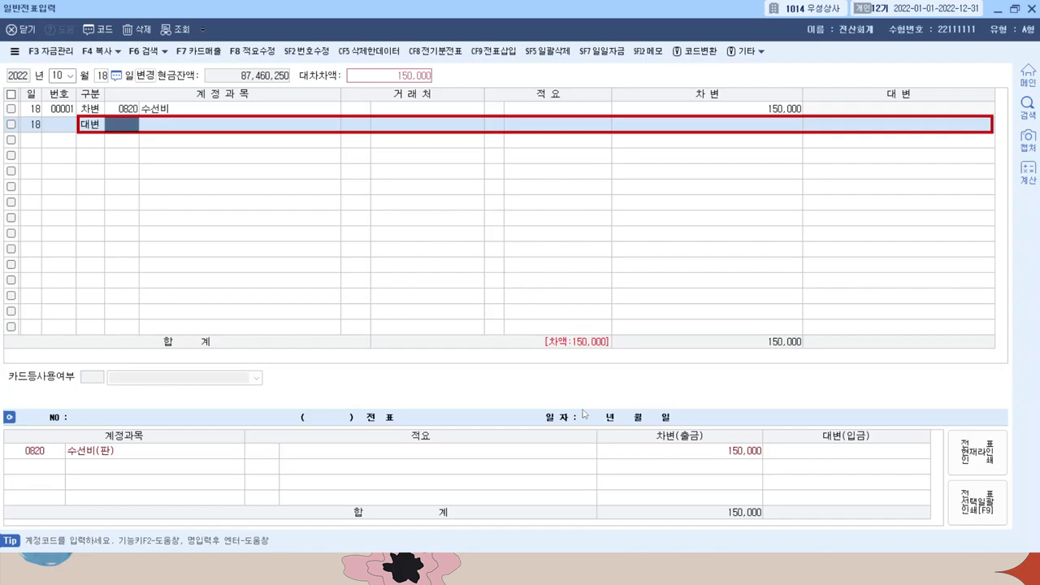
Credit 0253 미지급금 150,000 to partner 현대카드.
text(미지)
key(Return)
click(583, 413)
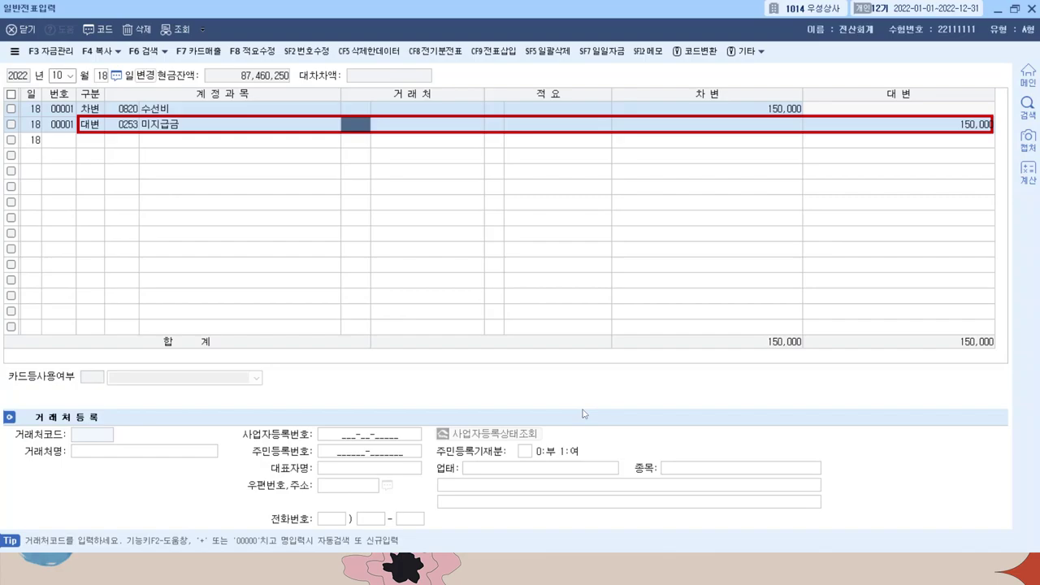
text(현대)
key(Return)
text(현대)
key(Return)
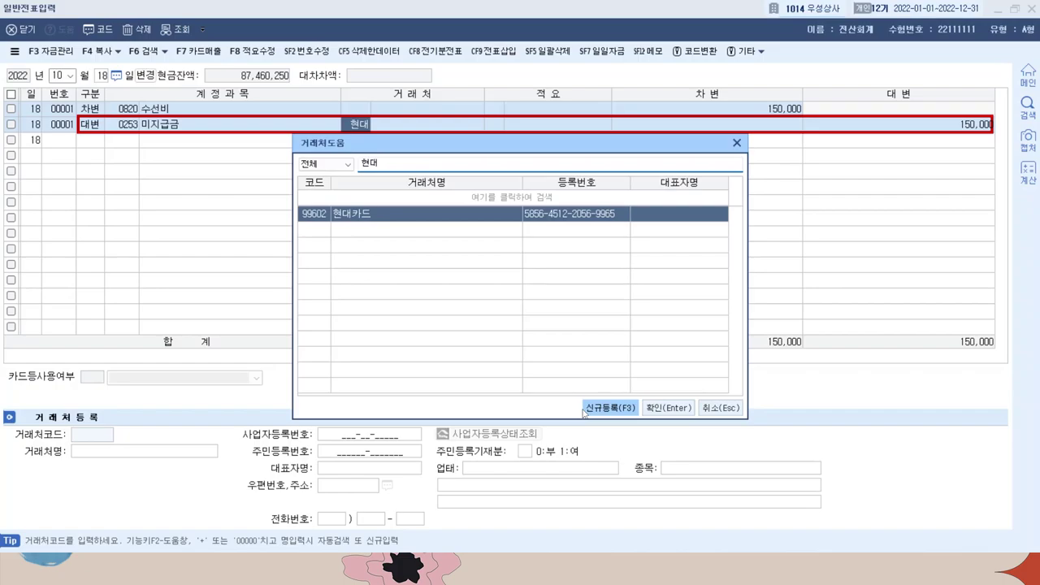
key(Return)
key(Return)
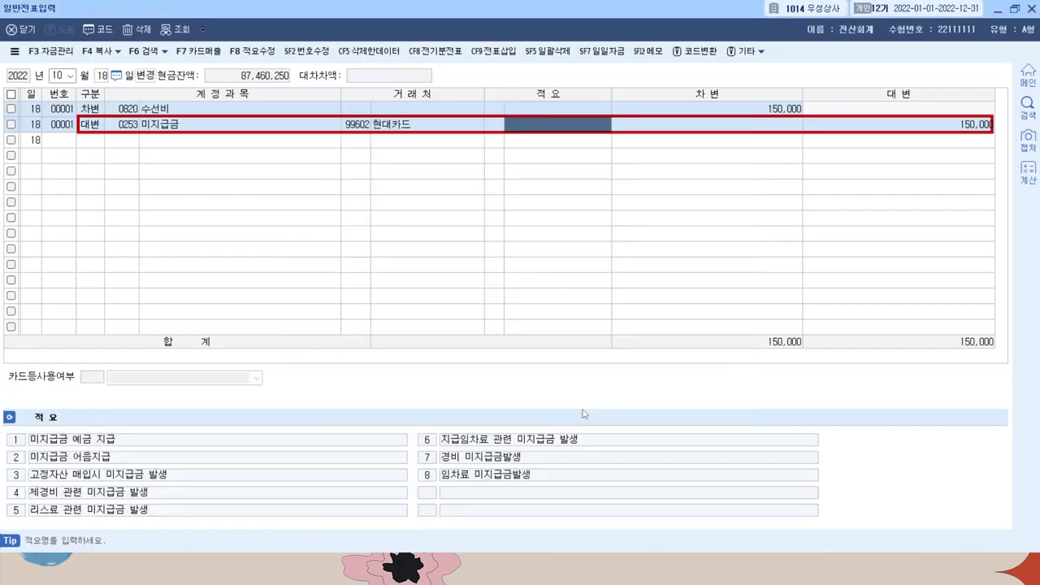
key(Return)
key(Return)
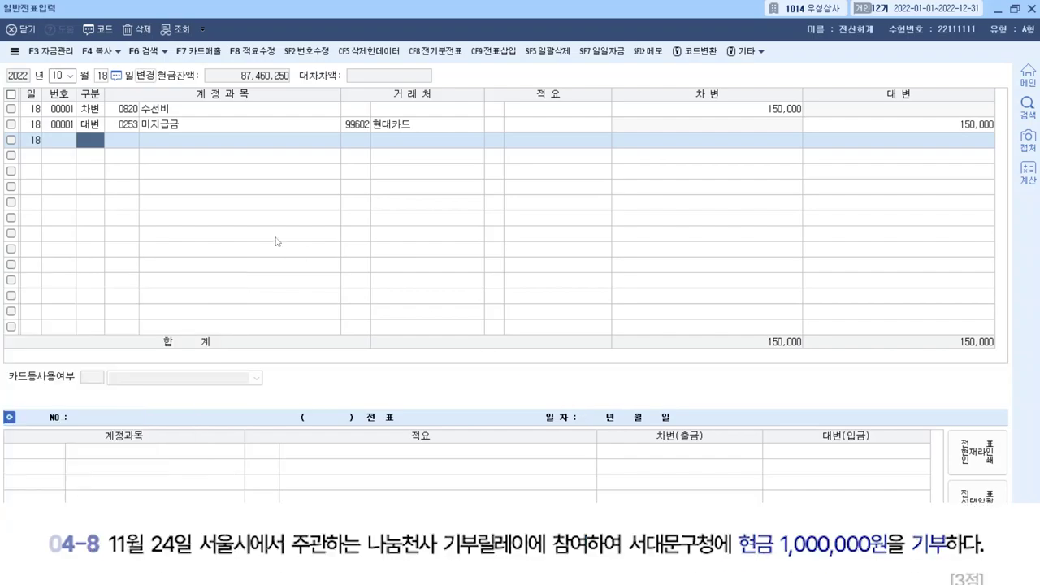
Change the voucher date to November 24.
click(57, 75)
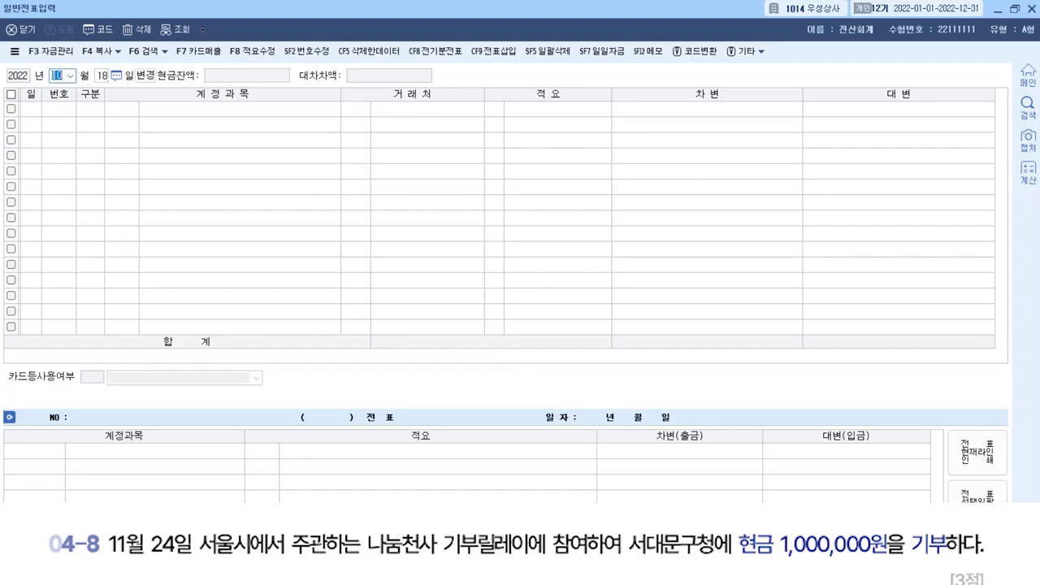
text(1125)
key(Return)
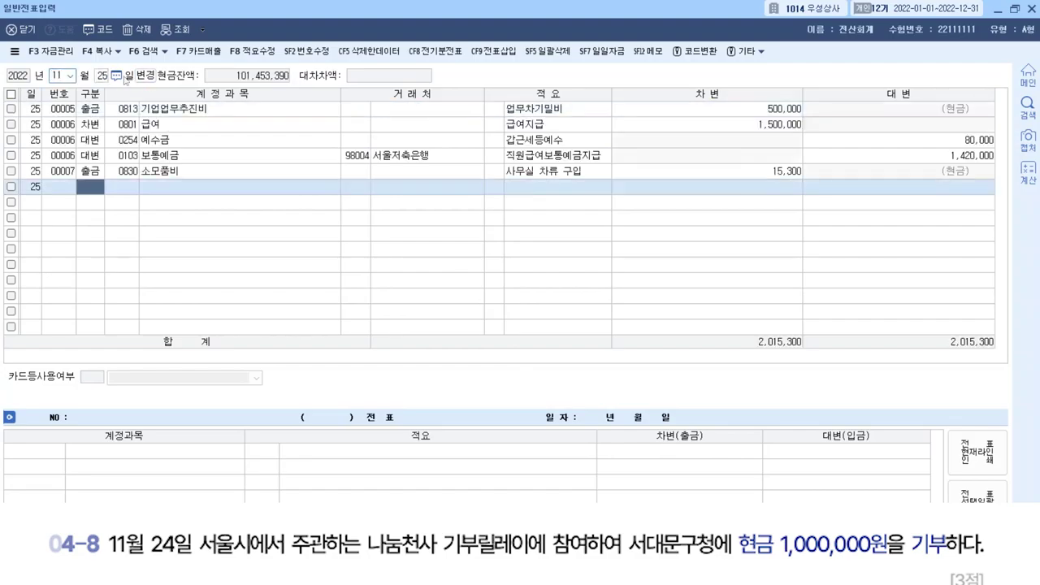
click(101, 76)
text(24)
key(Return)
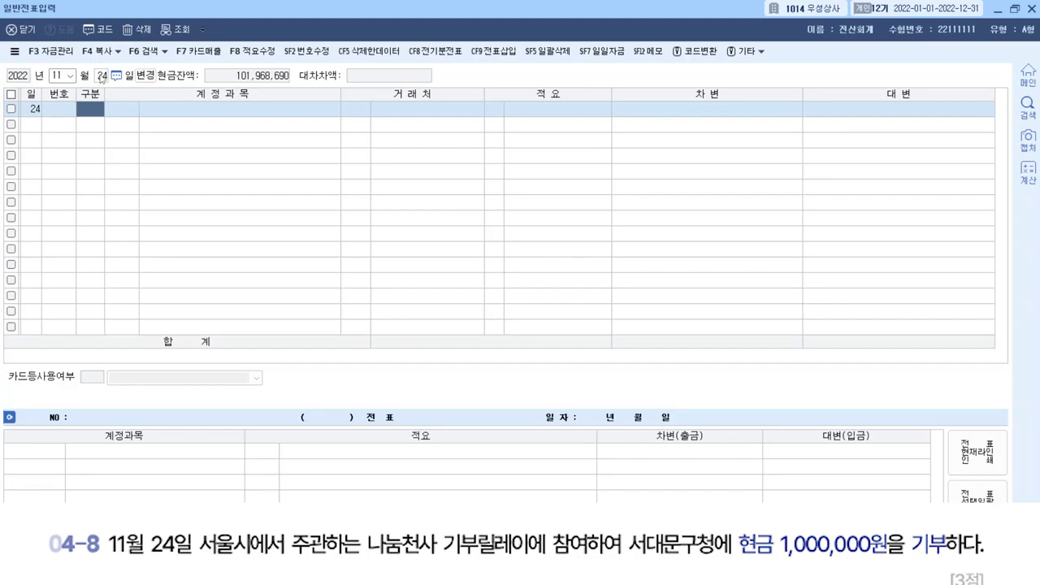
Debit 0953 기부금 1,000,000.
text(3)
key(Return)
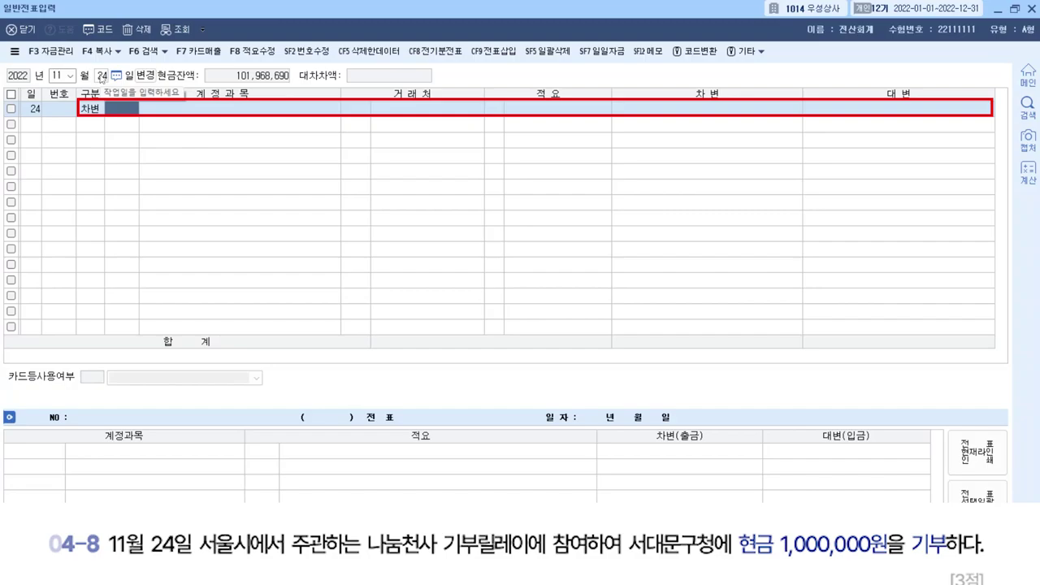
text(기부금)
key(Return)
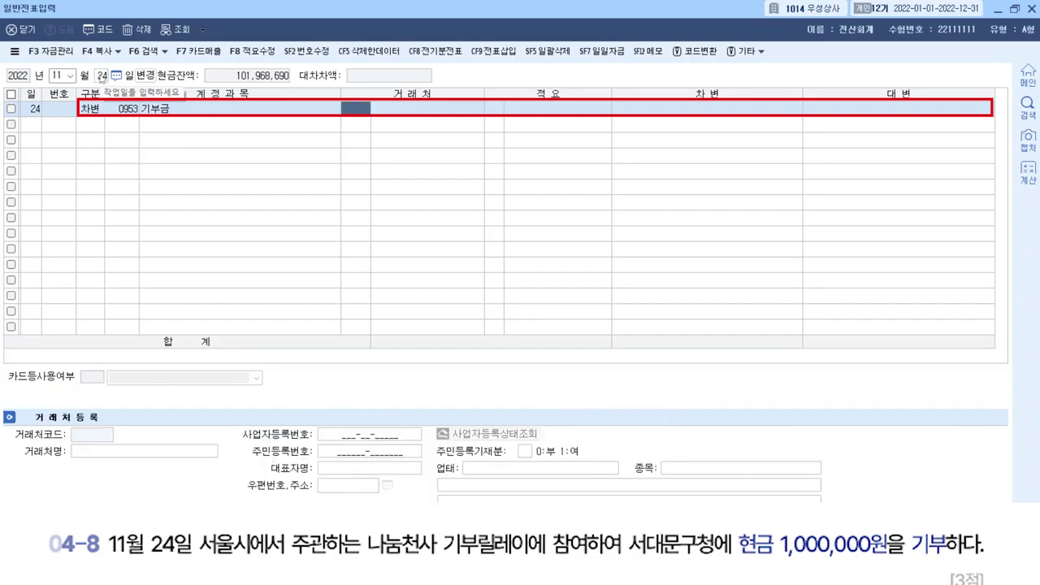
key(Return)
key(Return)
key(Return)
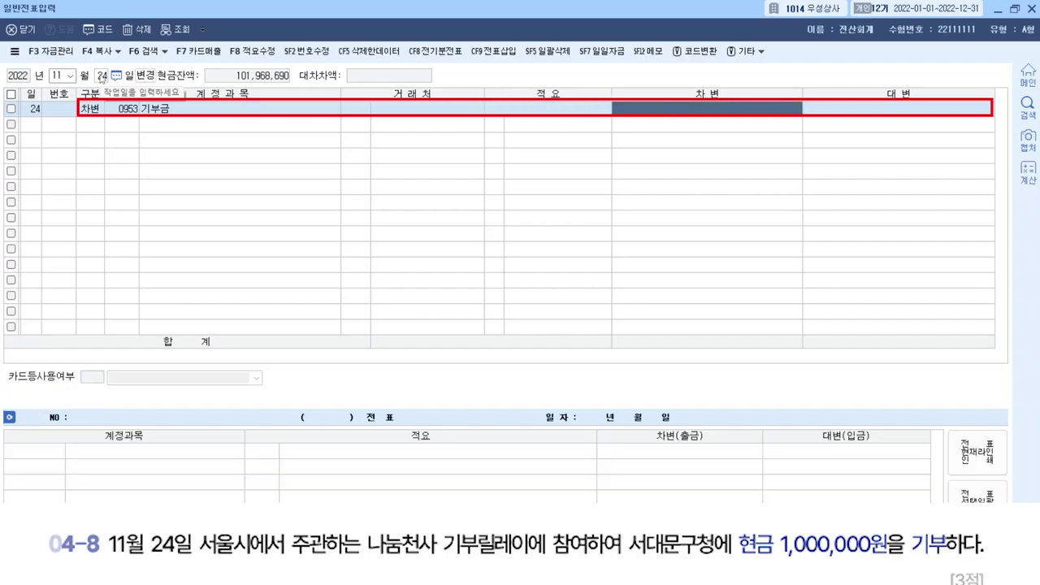
text(1000000)
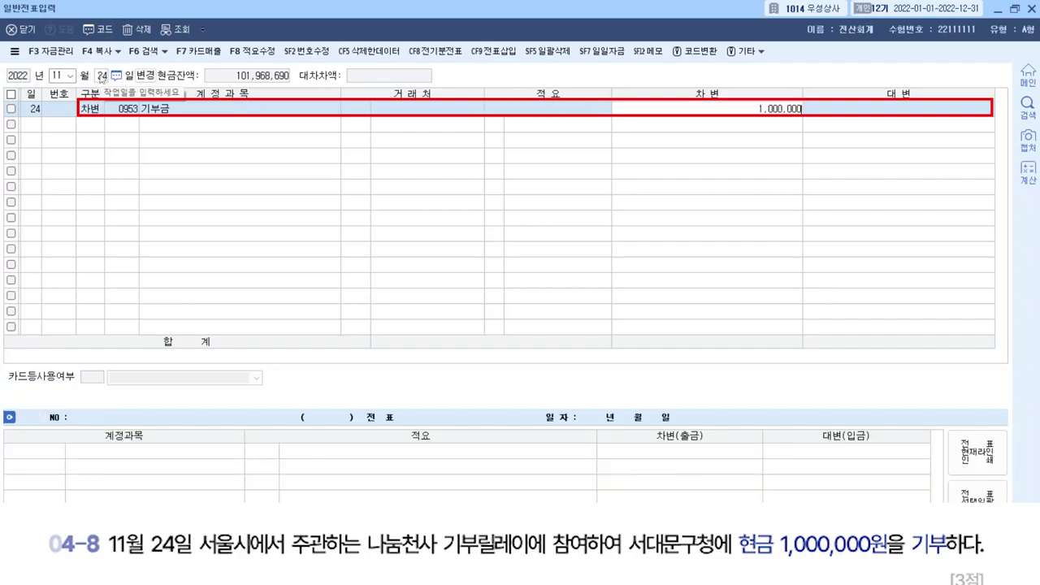
key(Return)
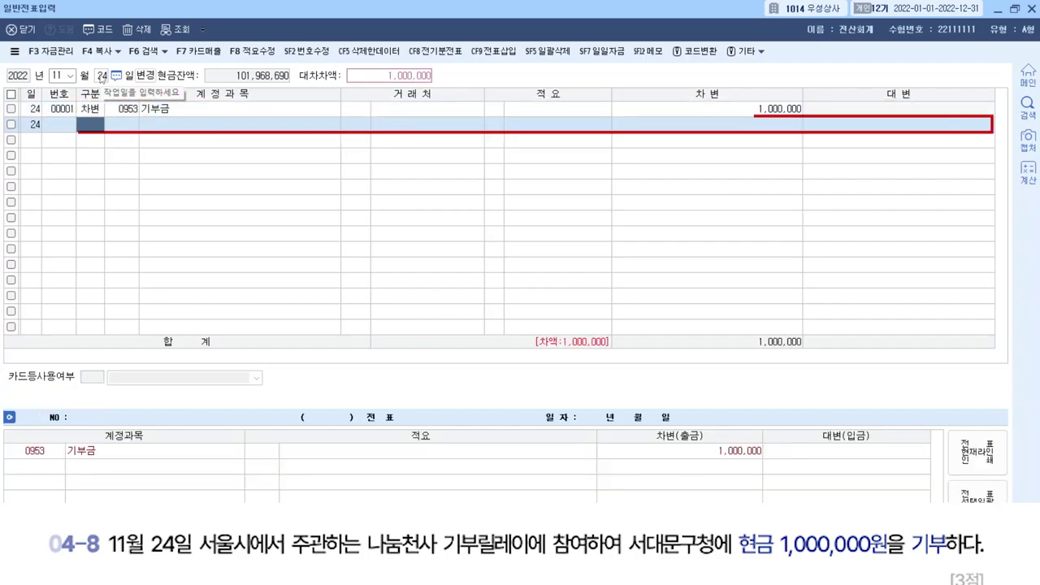
Credit 0101 현금 1,000,000 to balance the voucher.
text(4101)
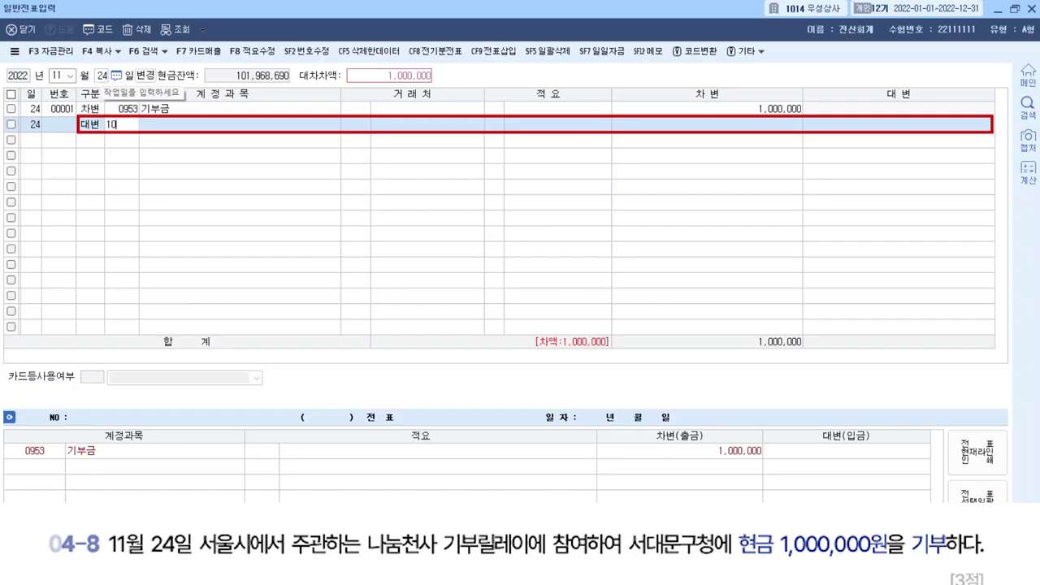
key(Return)
key(Return)
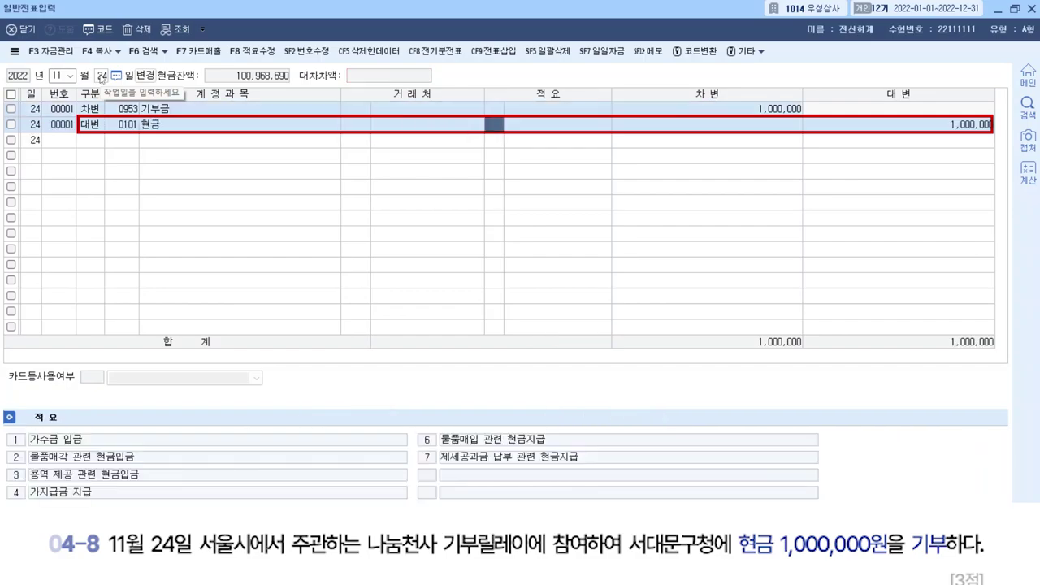
key(Return)
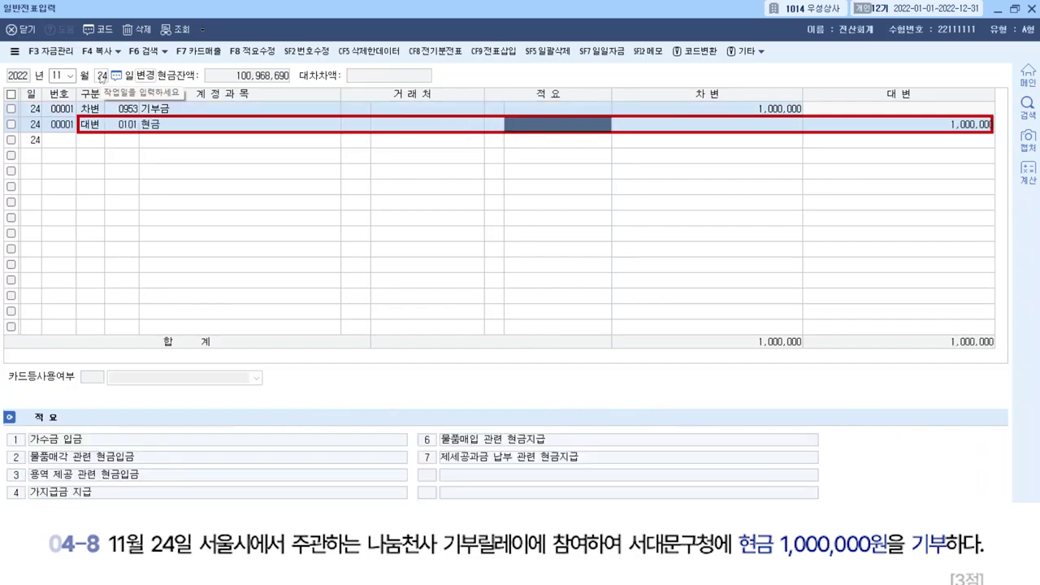
key(Return)
key(Return)
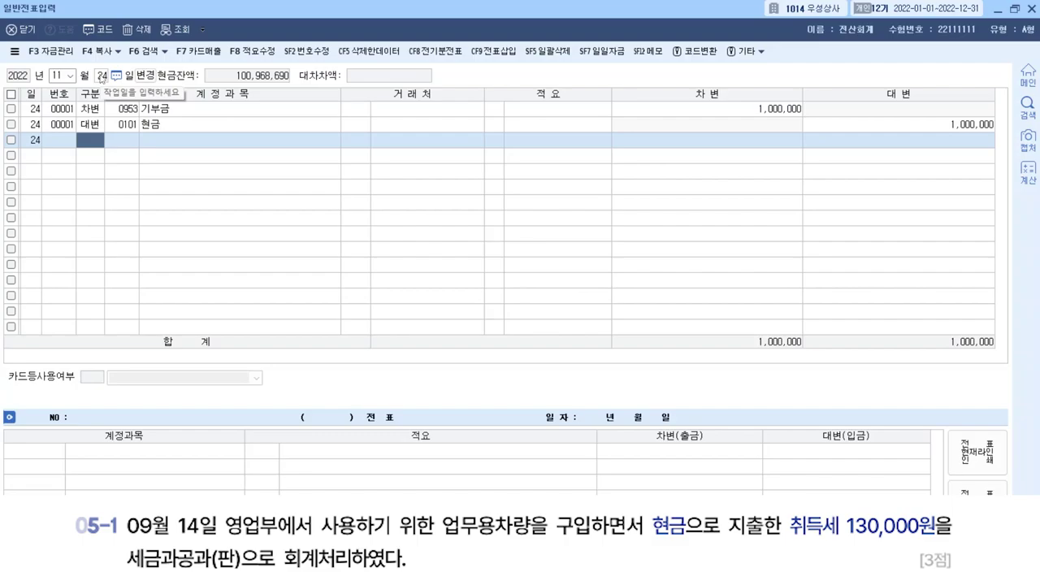
Go to the September 14 vouchers.
click(52, 76)
text(09)
key(Return)
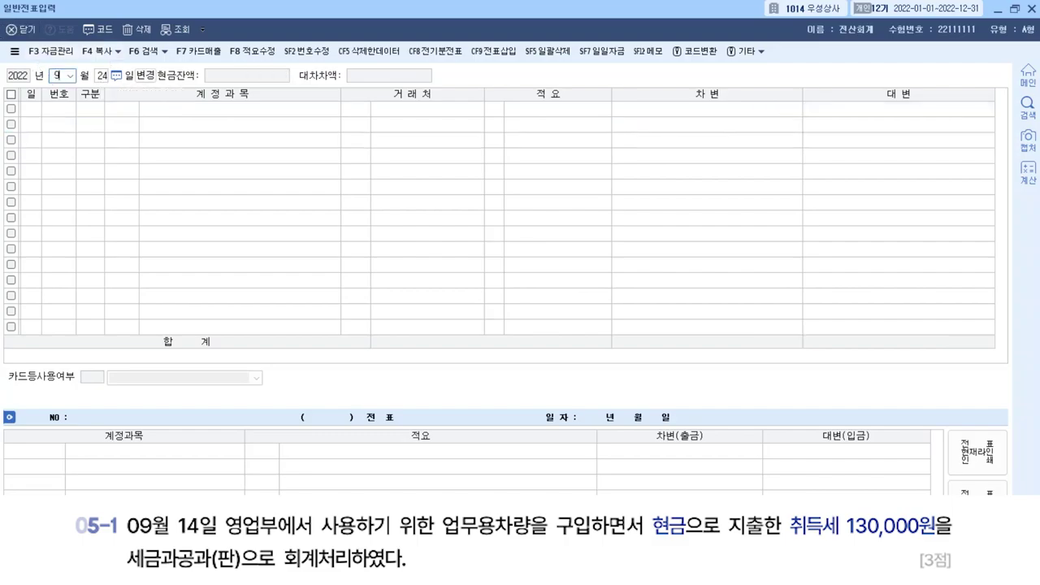
text(14)
key(Return)
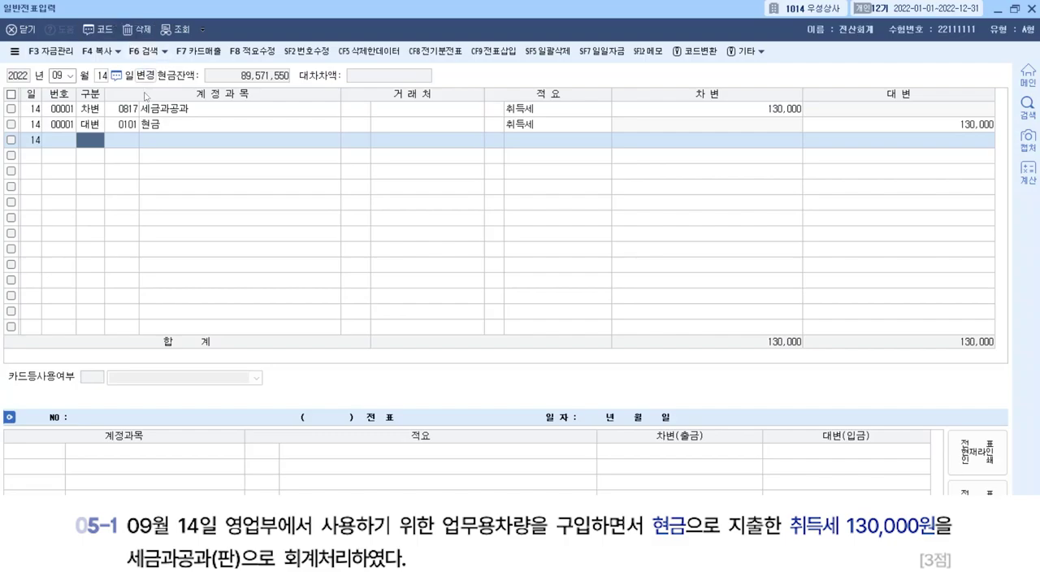
Replace the debit account 0817 세금과공과 with 0208 차량운반구.
click(134, 111)
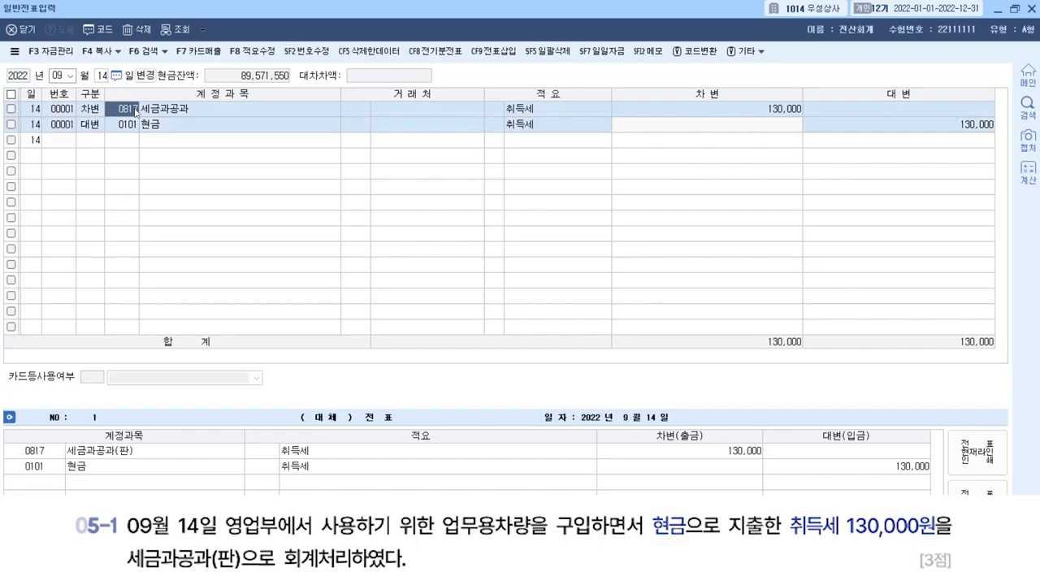
text(차량)
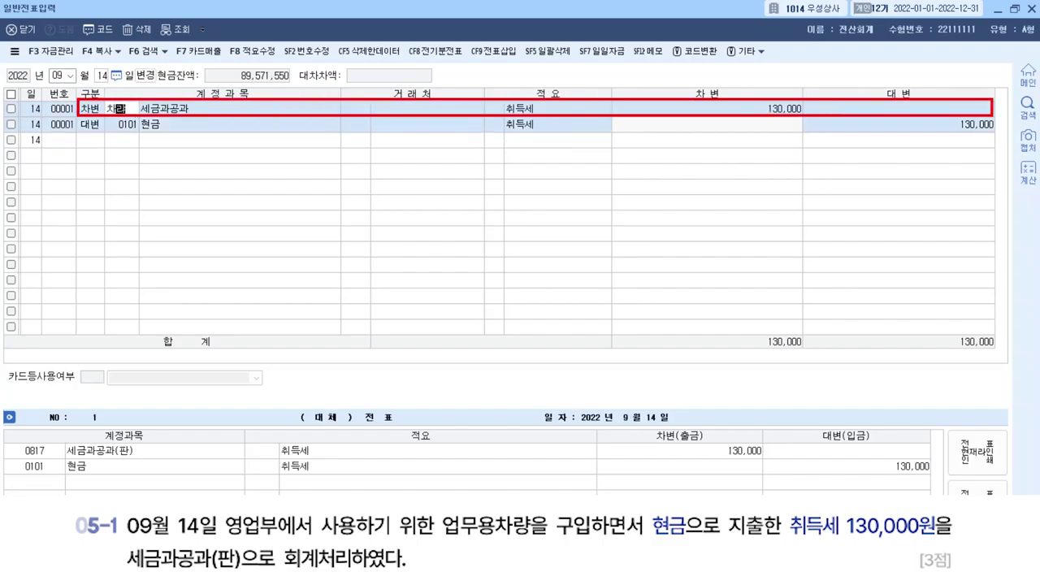
key(Return)
key(Return)
key(Return)
key(Return)
key(Return)
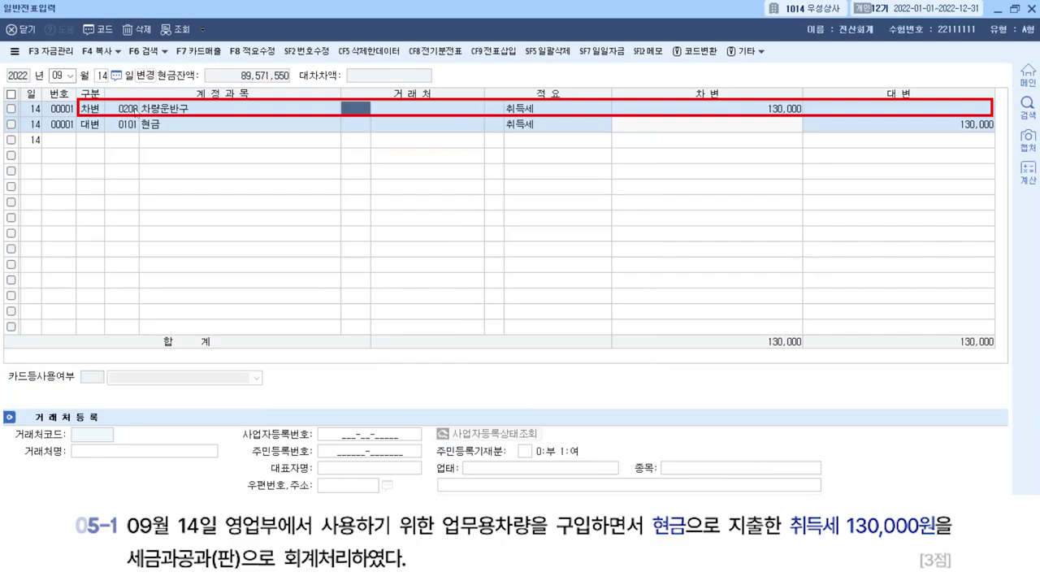
key(Return)
key(Return)
key(Return)
key(Return)
key(Return)
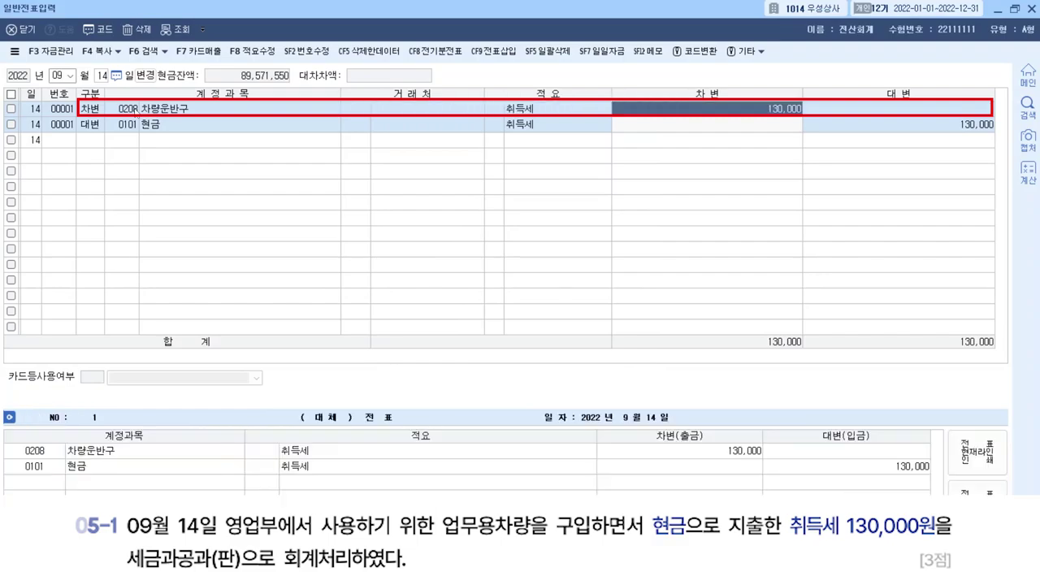
key(Return)
key(Return)
key(Return)
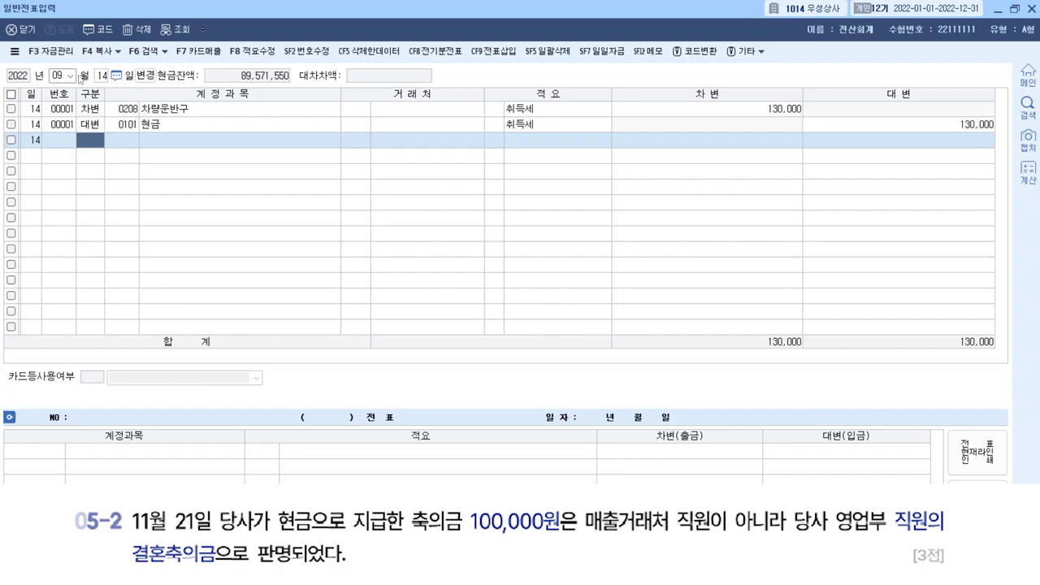
Bring up the November 21 vouchers in the general journal.
click(59, 75)
text(11)
key(Return)
text(21)
key(Return)
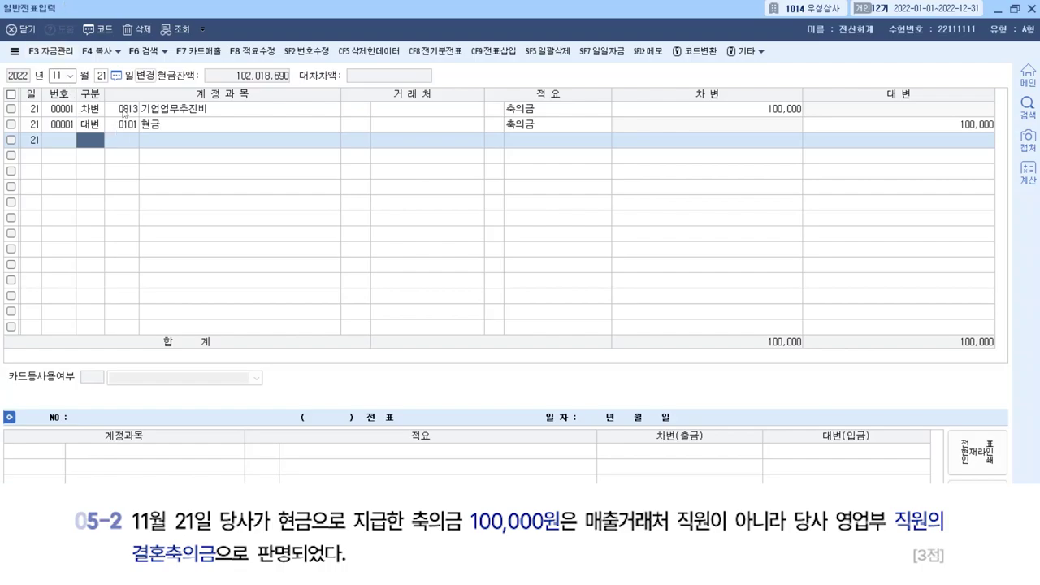
Replace the 0813 debit with 0811 복리후생비(판매관리비) on the 100,000 축의금 voucher.
click(123, 112)
text(복리)
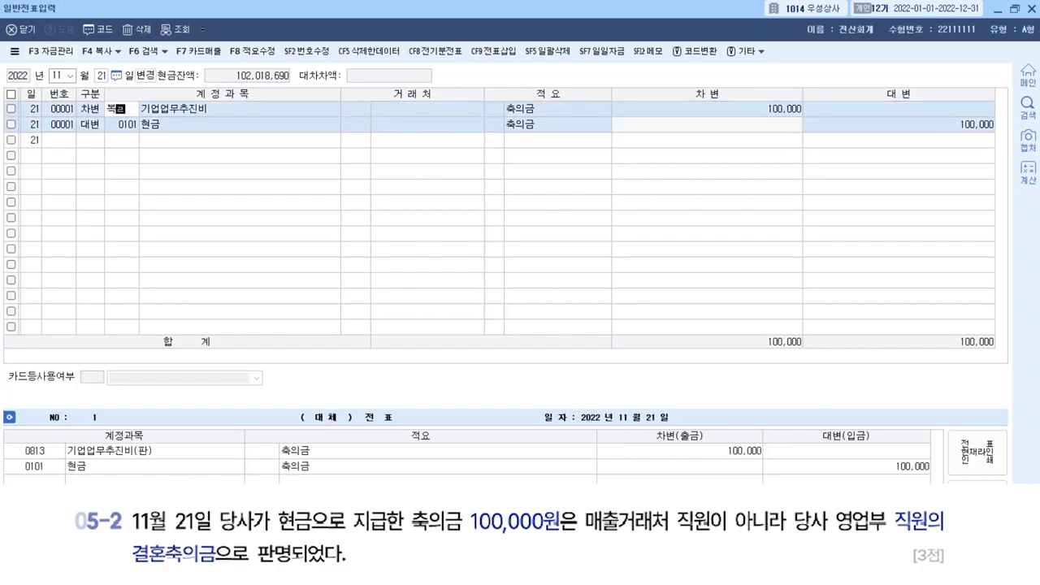
key(Return)
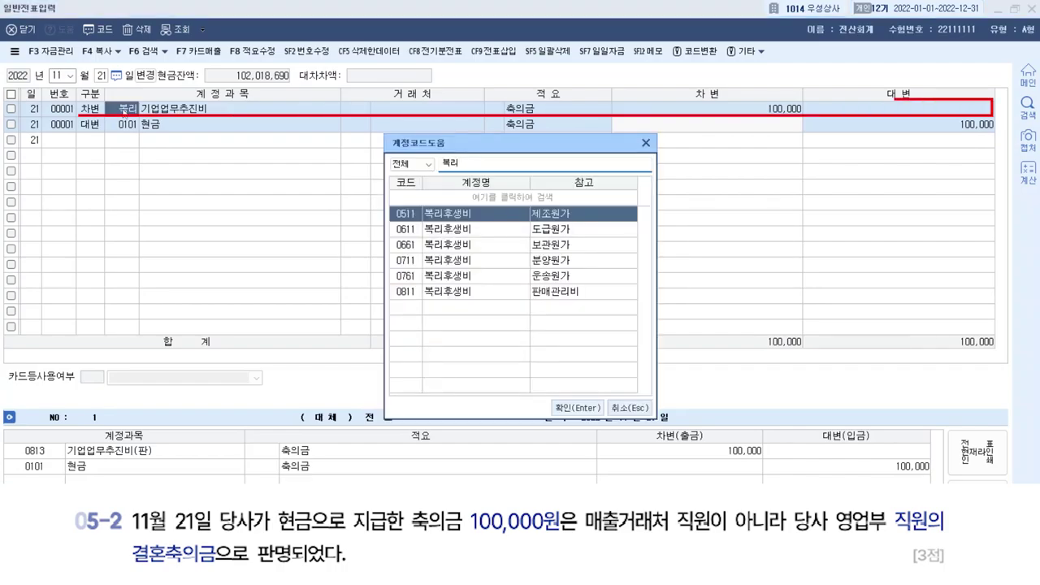
click(479, 293)
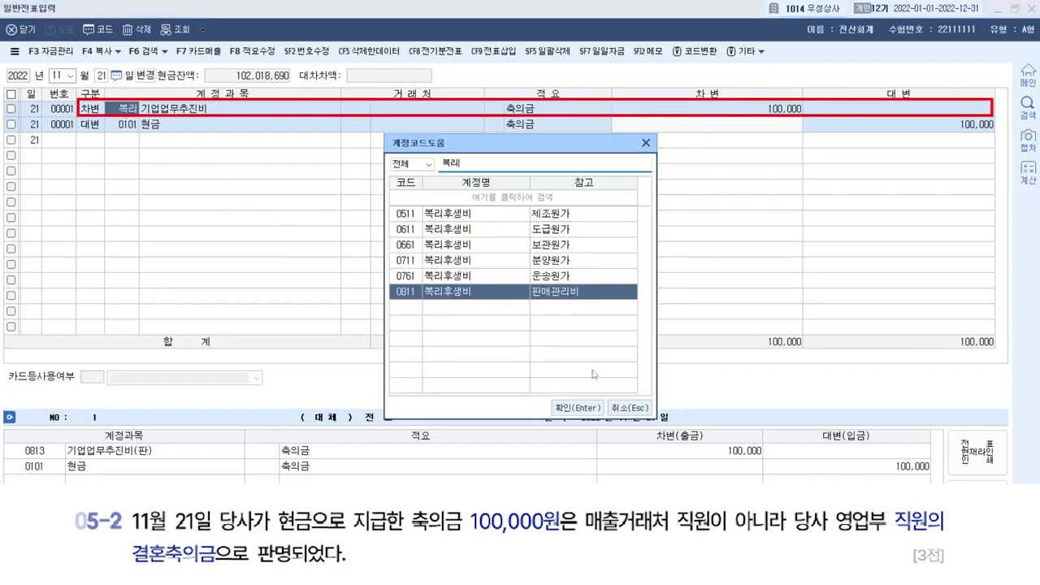
click(578, 407)
key(Return)
key(Return)
key(Return)
key(Return)
key(Return)
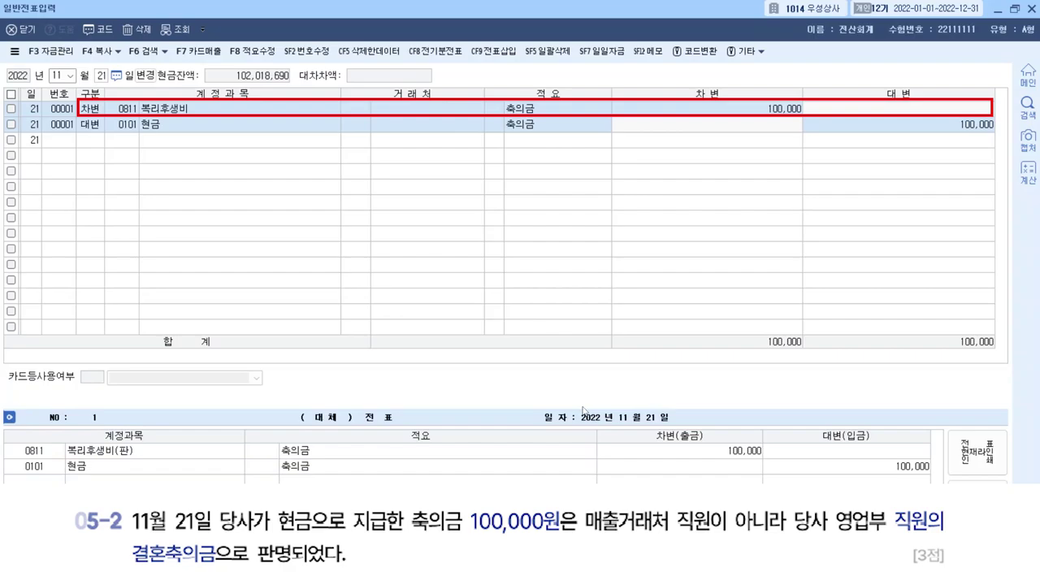
key(Return)
key(Return)
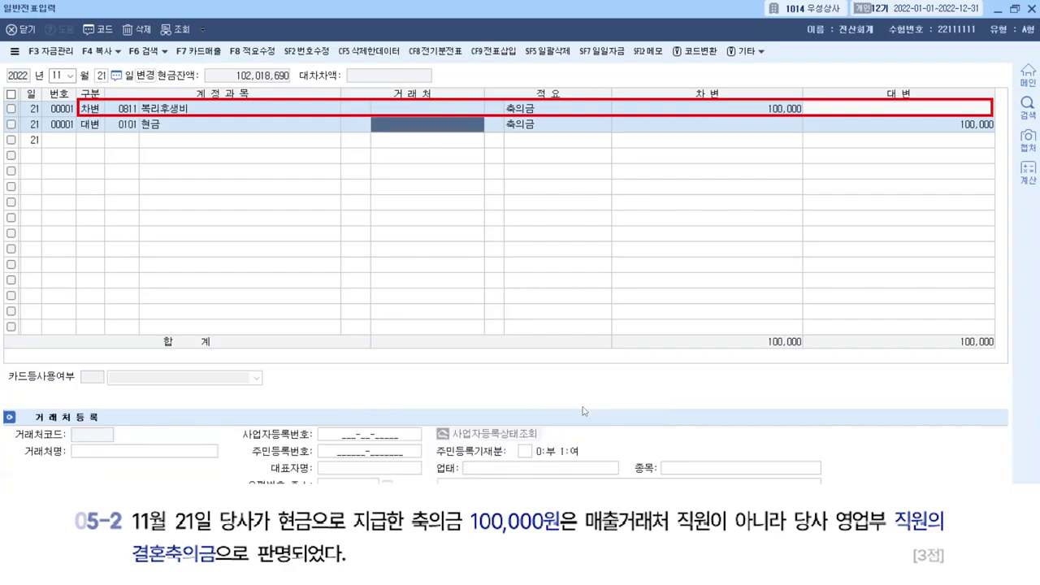
key(Return)
key(Return)
key(Return)
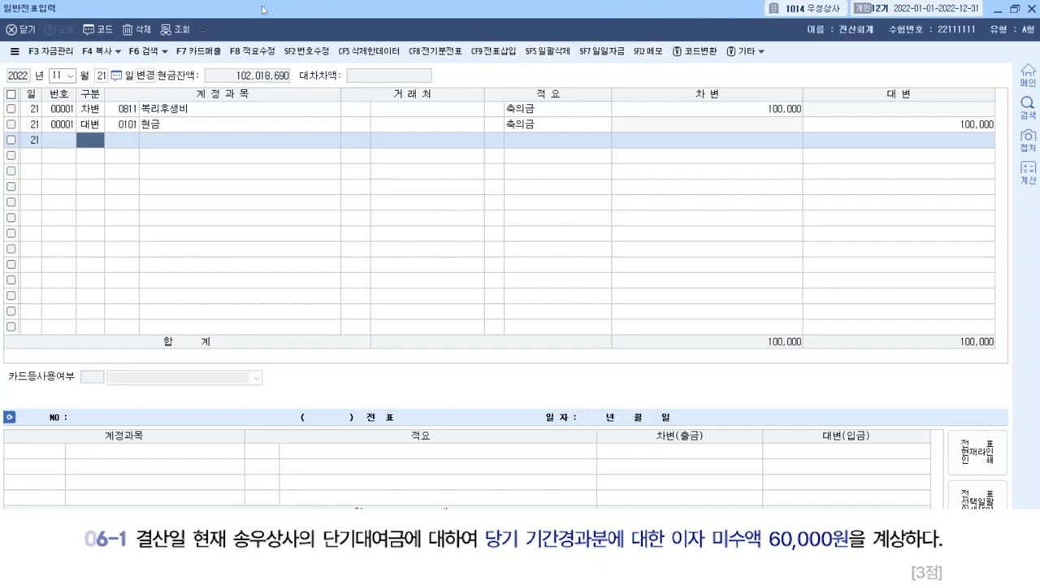
Set the journal date to December 31.
click(57, 75)
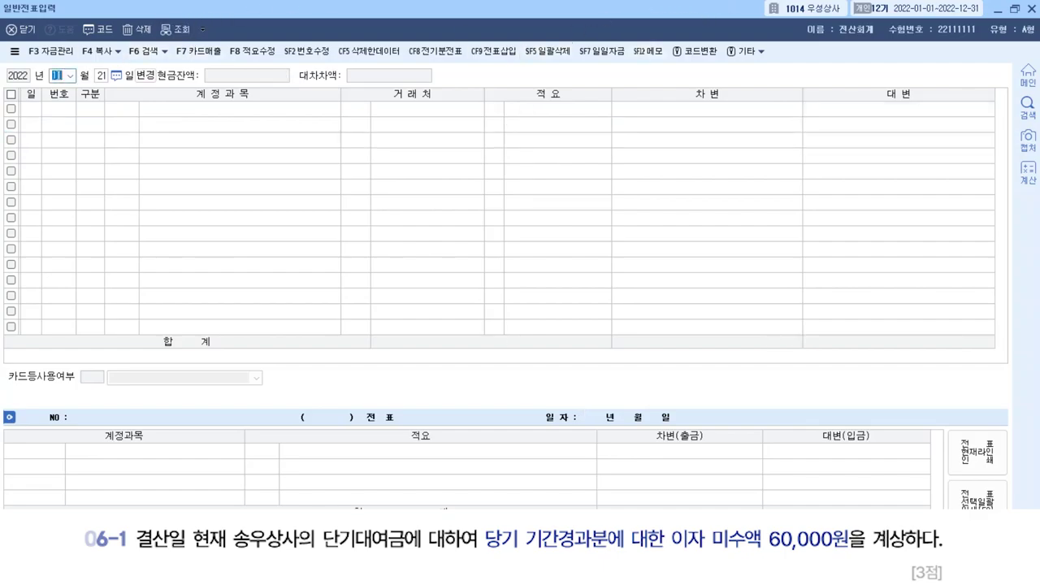
text(12)
key(Return)
text(31)
key(Return)
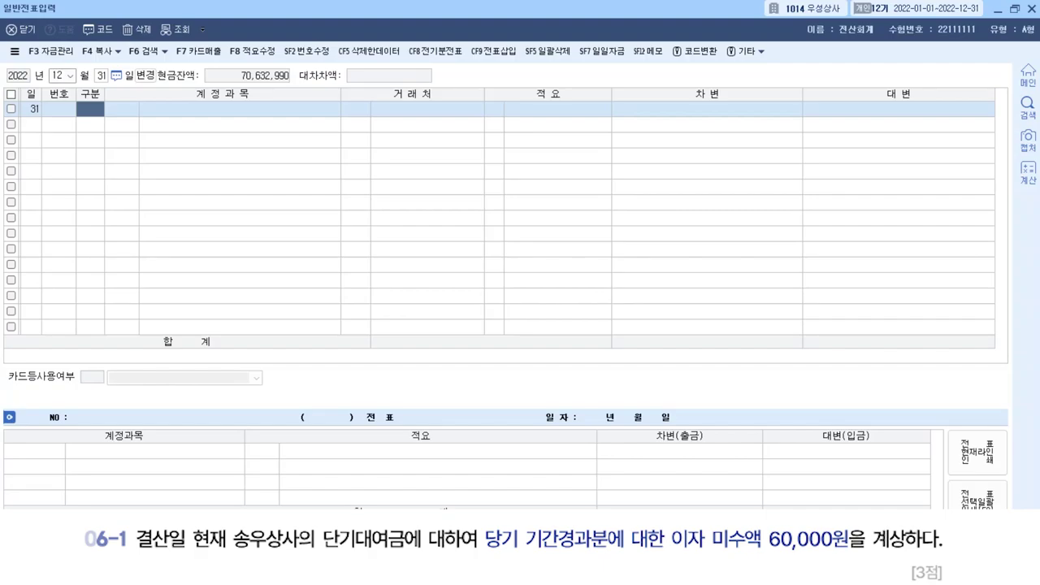
Start a debit line for 0116 미수수익.
text(3)
key(Return)
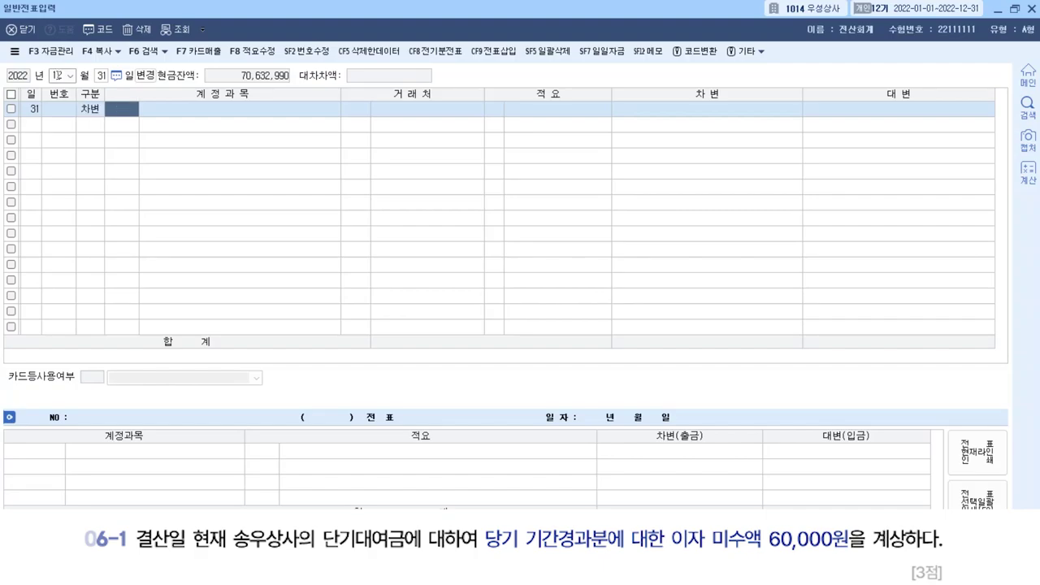
text(미수)
key(Return)
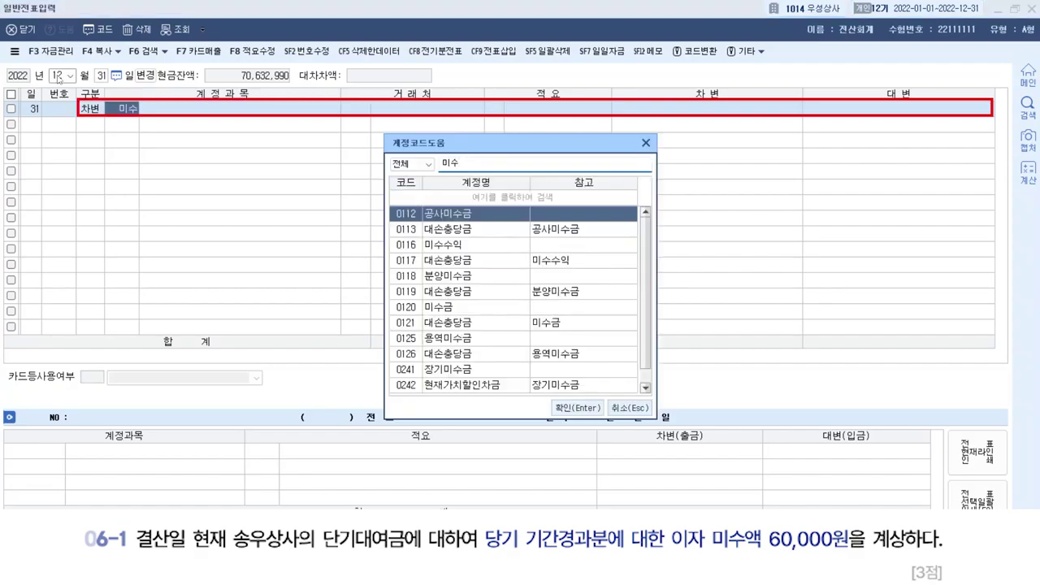
key(Down)
key(Down)
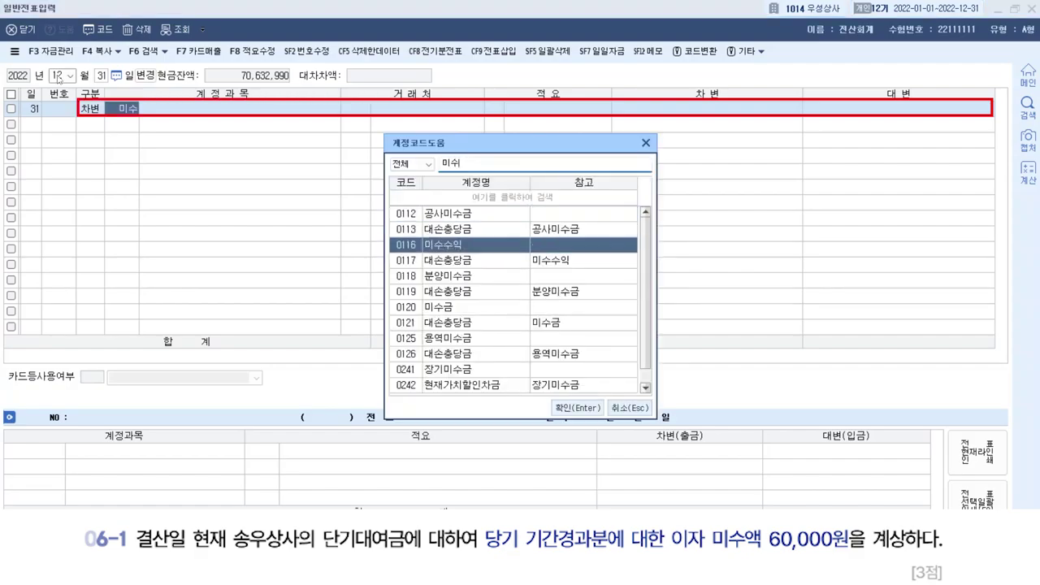
key(Return)
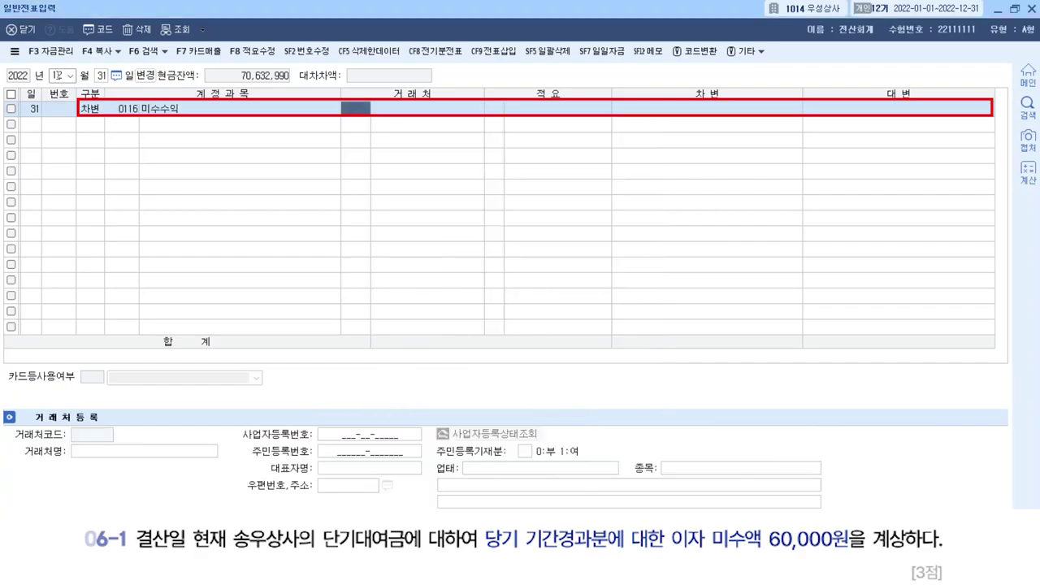
key(Return)
key(Return)
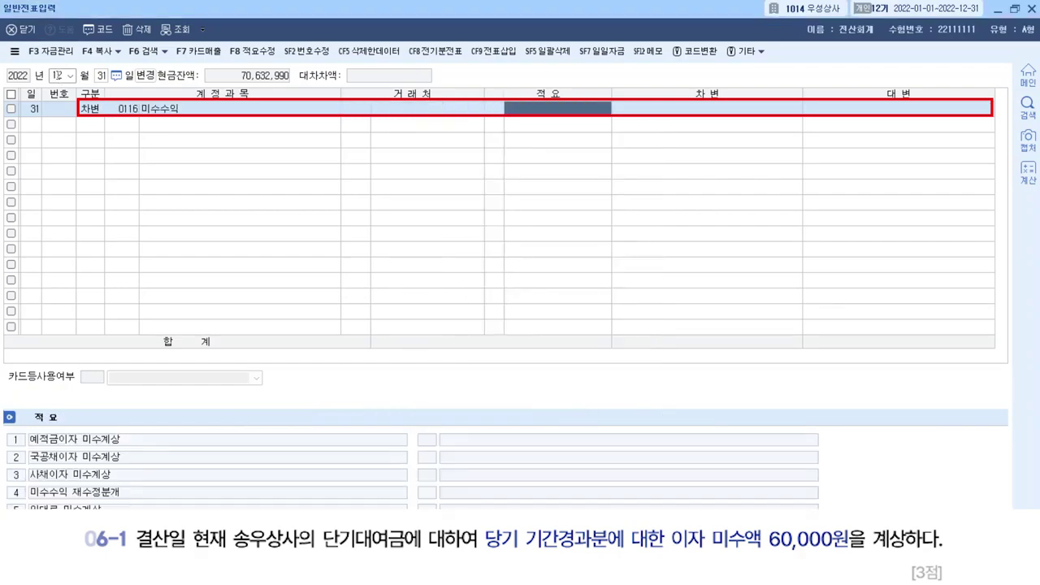
Debit 60,000 and credit 0901 이자수익 for the same 60,000.
key(Return)
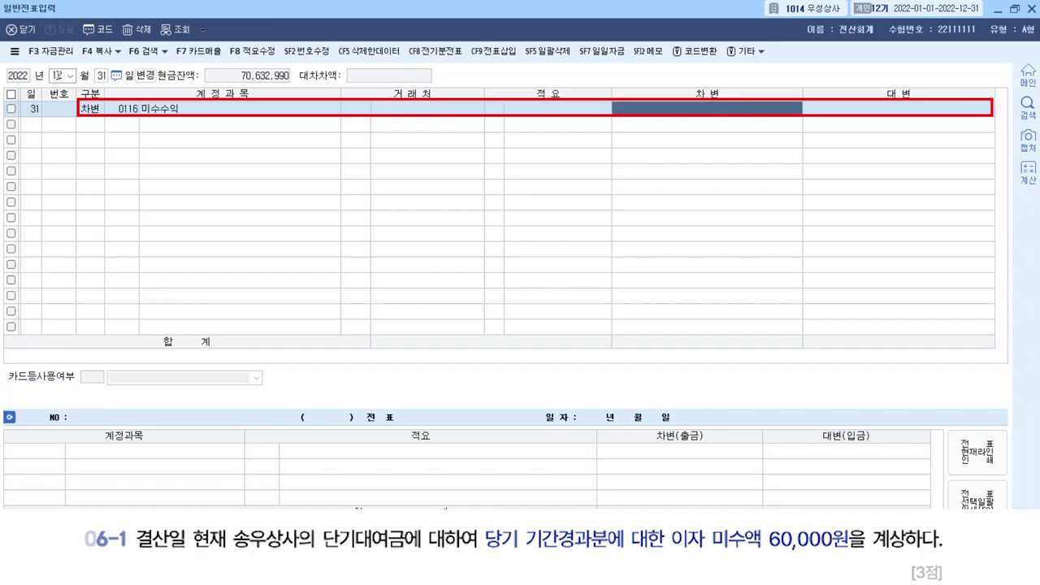
text(60000)
key(Return)
text(4)
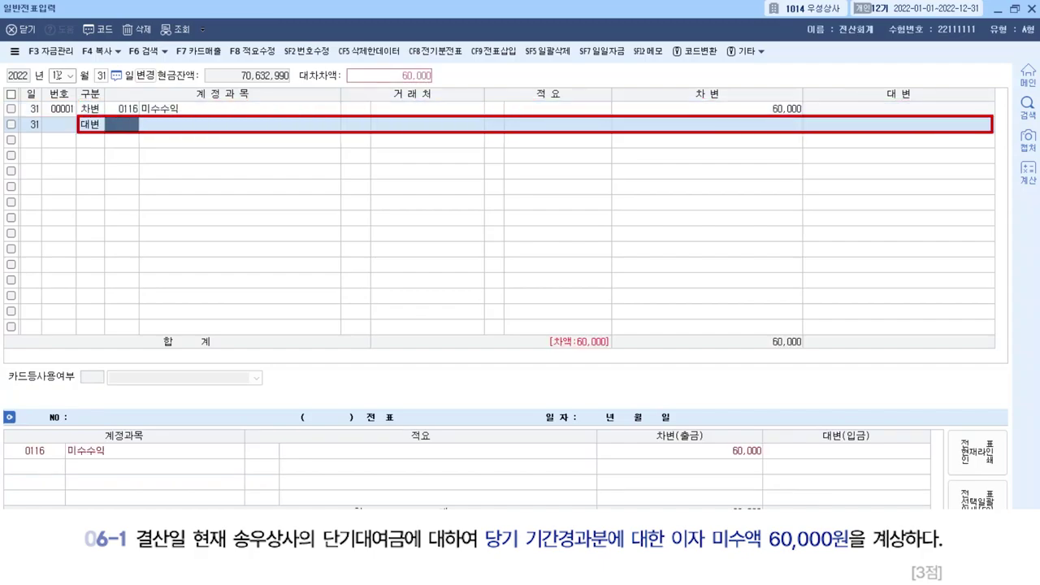
text(이자수ㄱ)
key(Return)
key(Return)
key(Return)
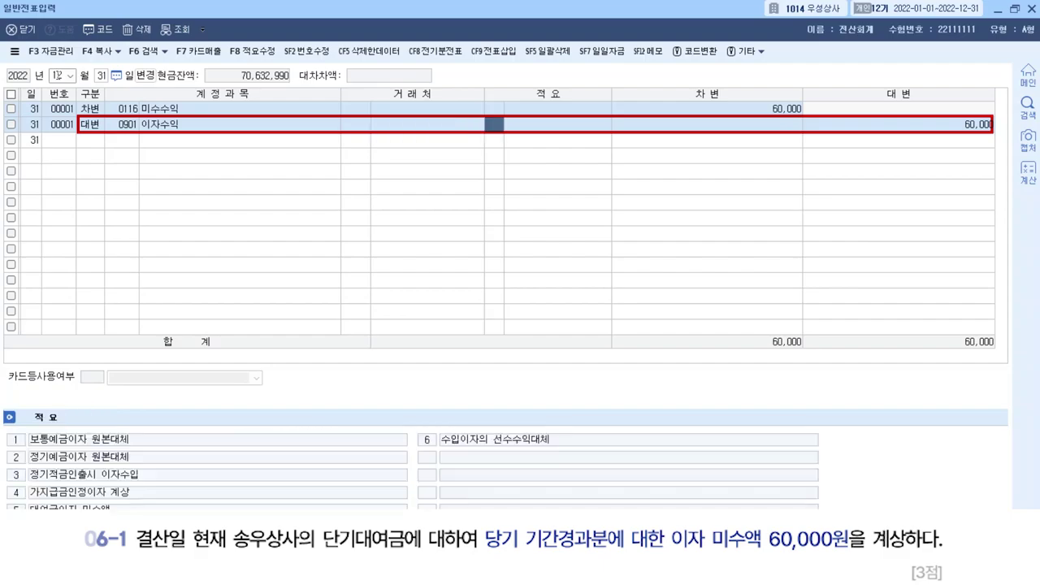
key(Return)
key(Return)
key(Return)
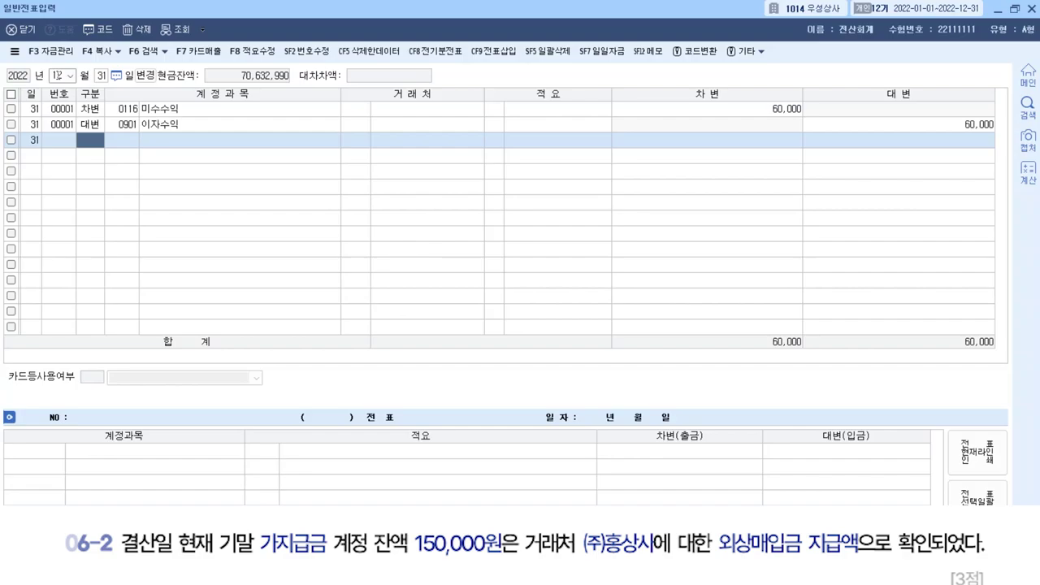
Credit 0134 가지급금 150,000 on a new December 31 voucher.
text(4)
key(Return)
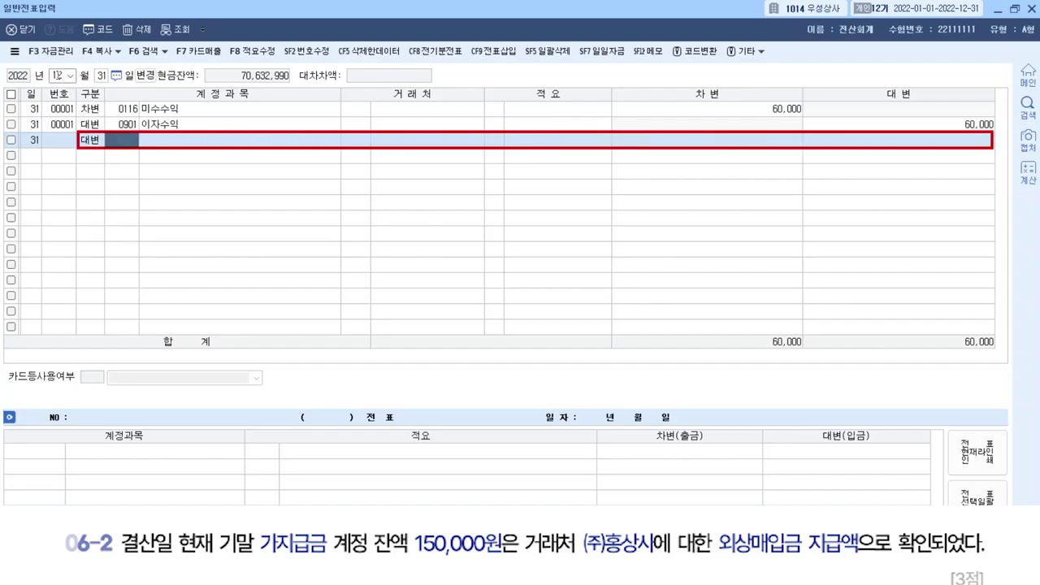
text(가지)
key(Return)
key(Return)
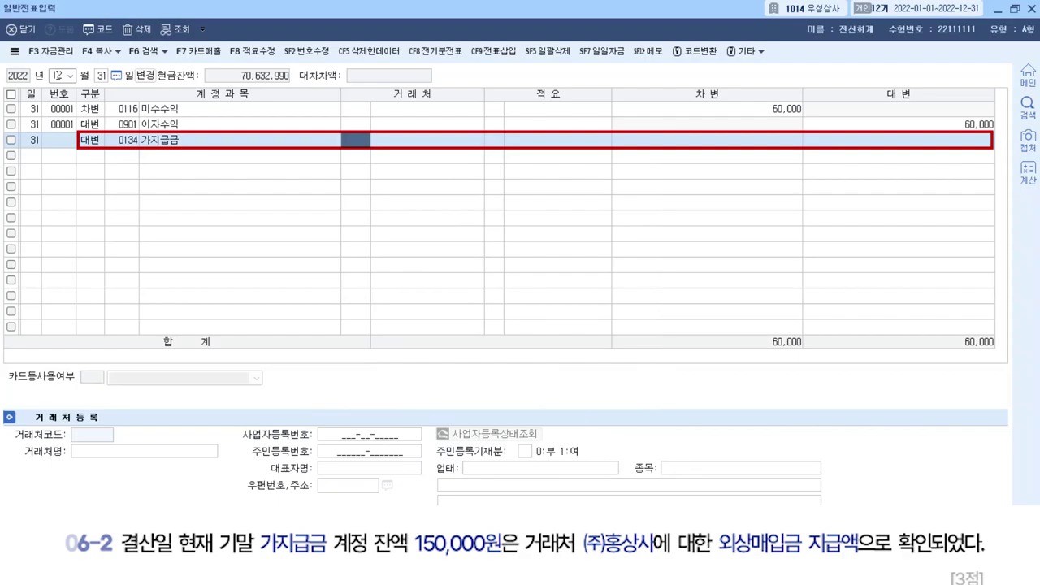
key(Return)
key(Return)
key(Return)
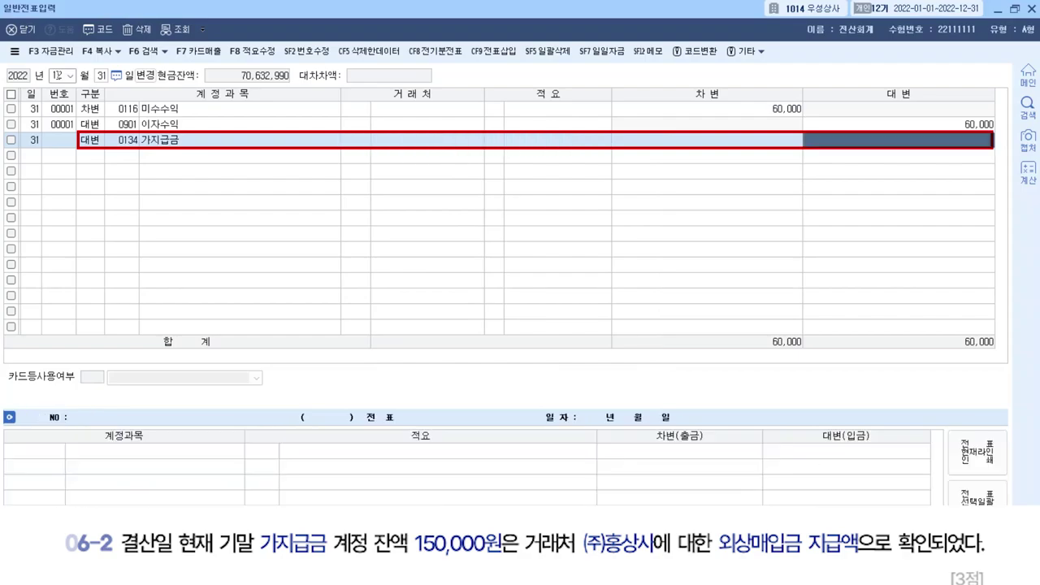
text(1500000)
key(Return)
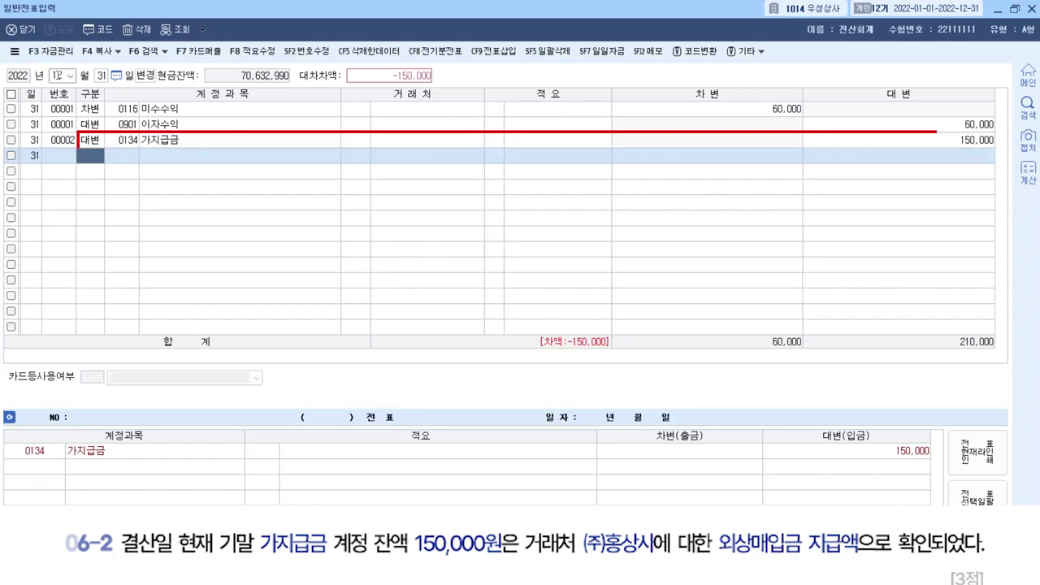
Debit 0251 외상매입금 150,000 with trading partner (주)홍상사.
text(3)
key(Return)
text(외상)
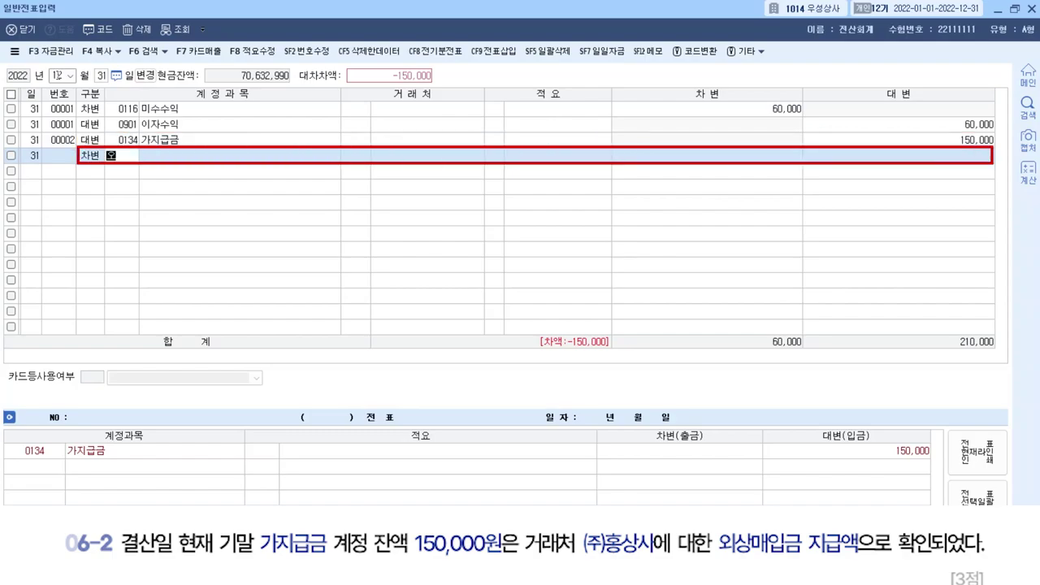
key(Return)
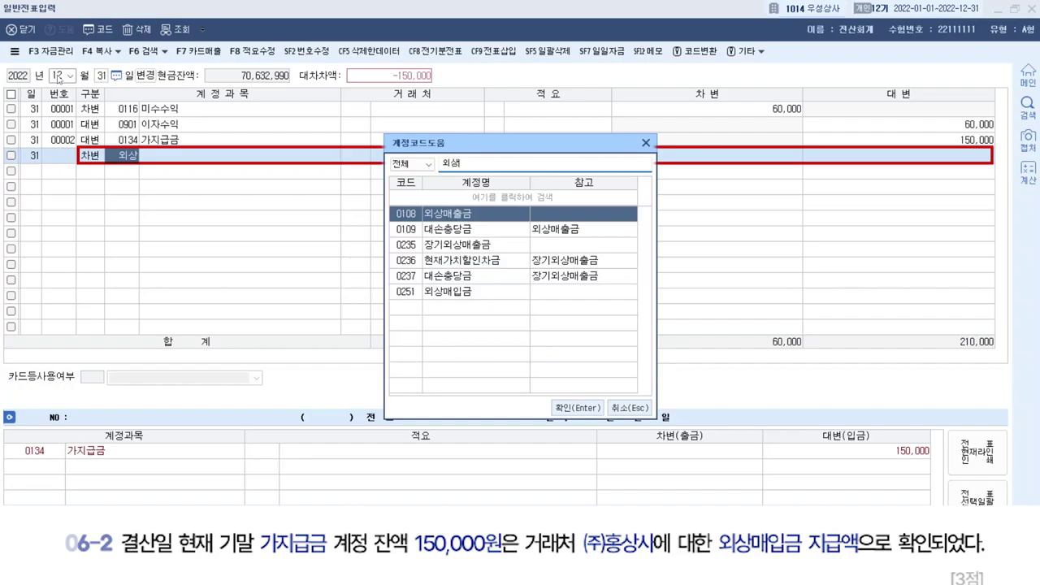
key(Down)
key(Down)
key(Down)
key(Down)
key(Down)
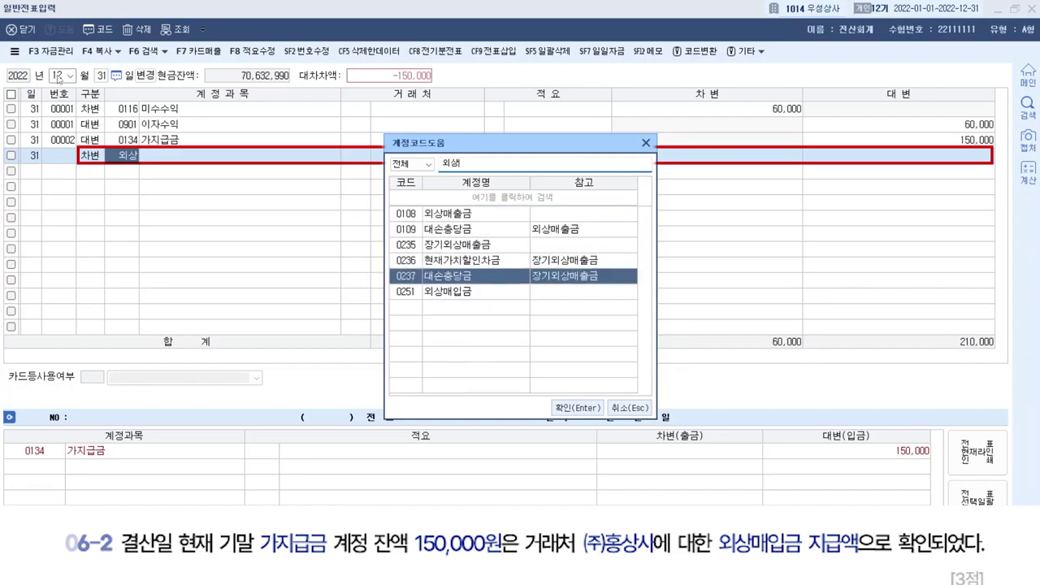
key(Return)
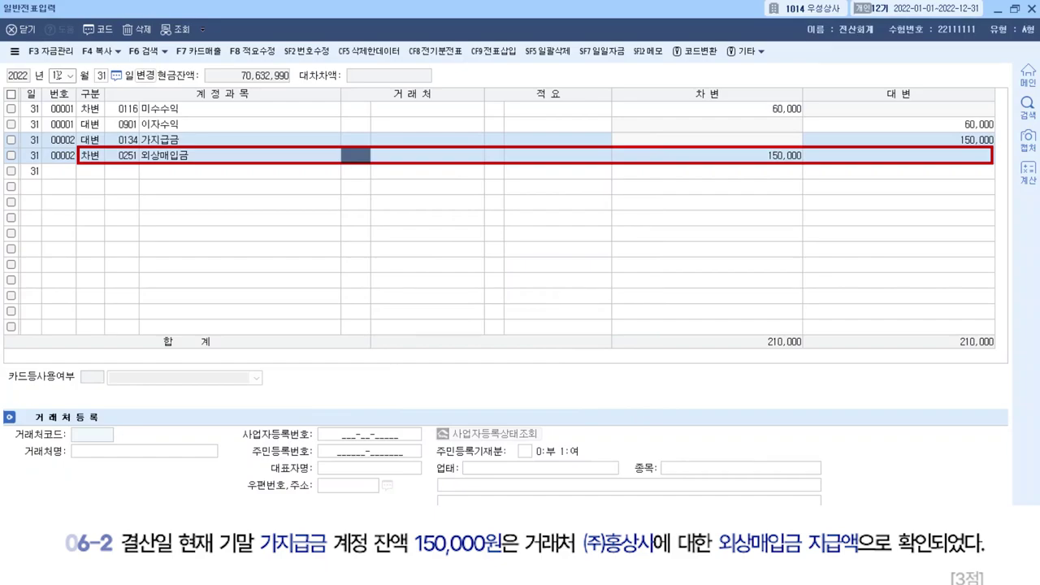
text(홍상)
key(Return)
key(Return)
key(Return)
key(Return)
key(Return)
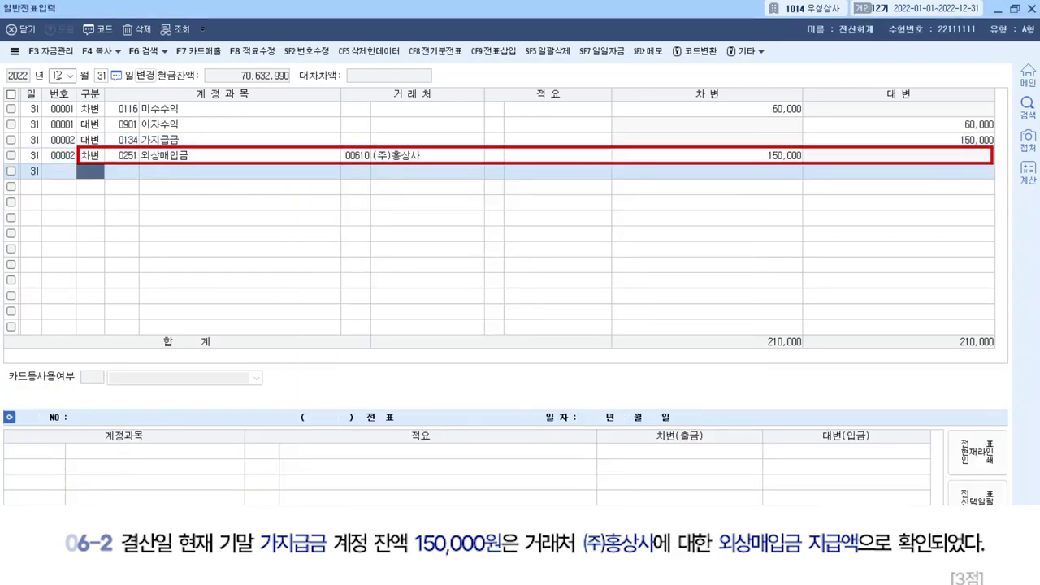
text(3)
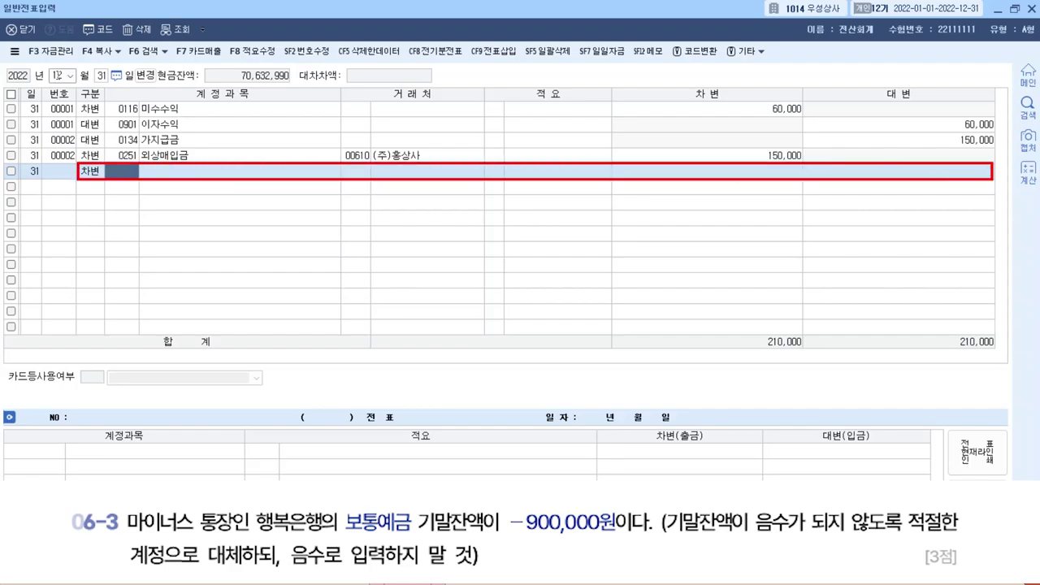
Debit 0103 보통예금 900,000 on voucher 00003.
text(103)
key(Return)
key(Return)
key(Return)
key(Return)
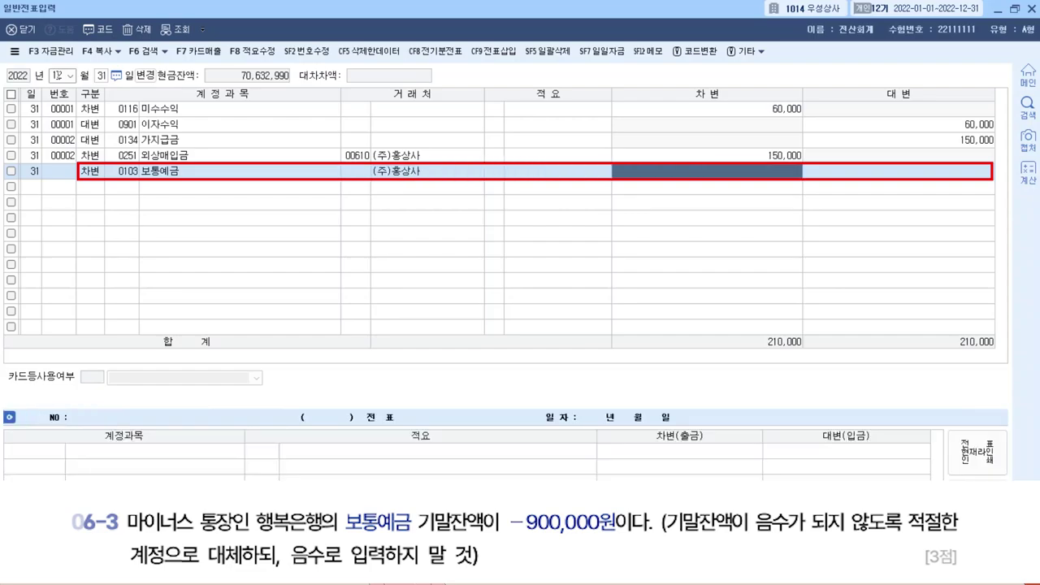
text(9000000)
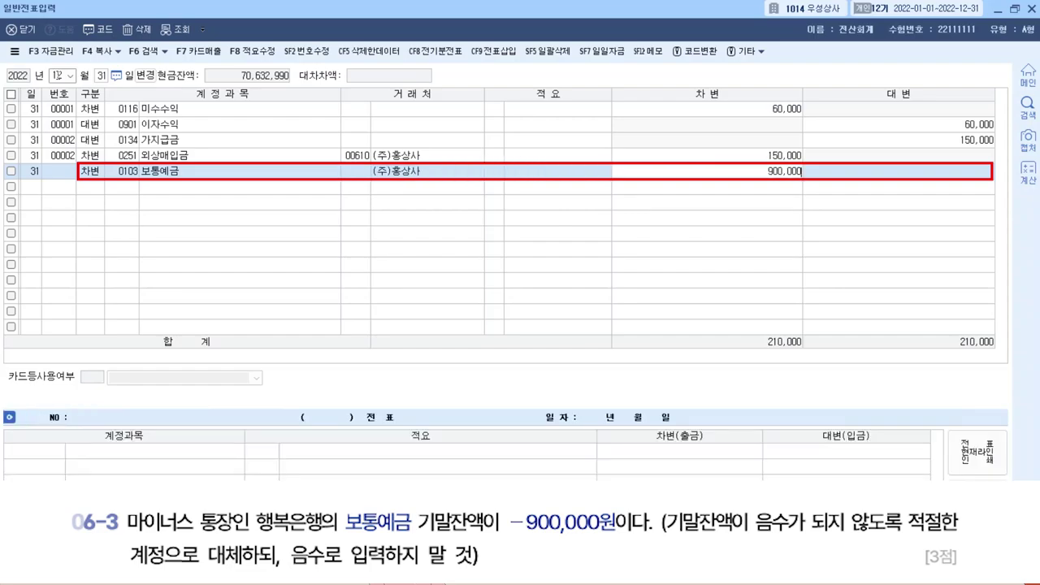
key(Return)
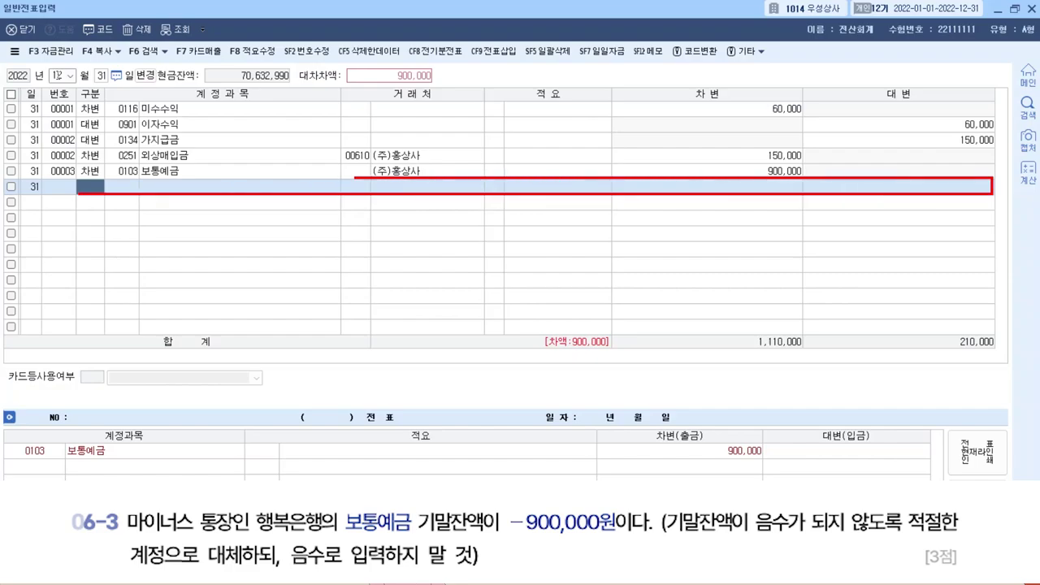
Credit 0260 단기차입금 900,000 with partner 98003 행복은행.
text(4)
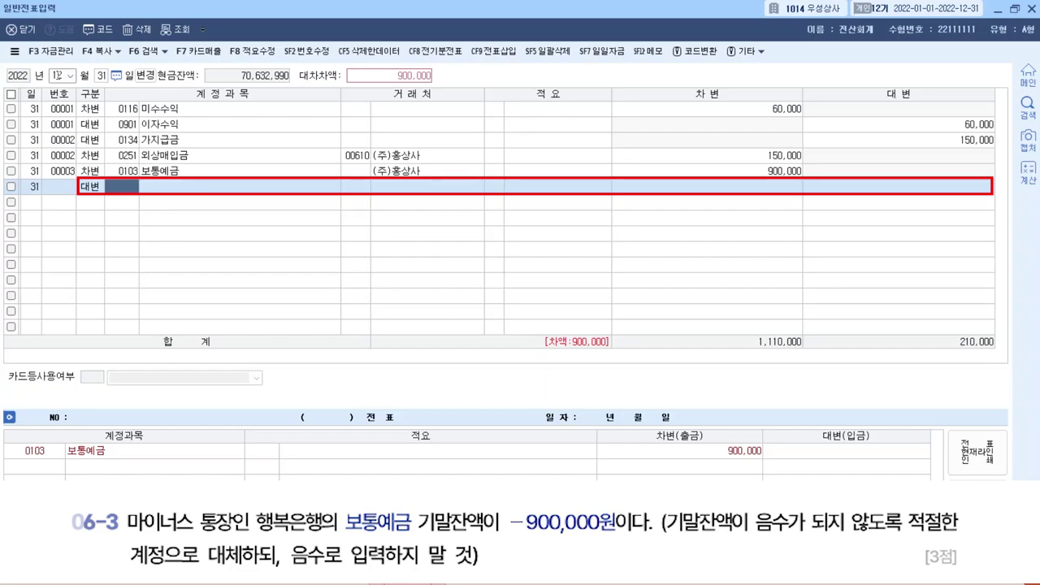
text(단기차)
key(Return)
key(Return)
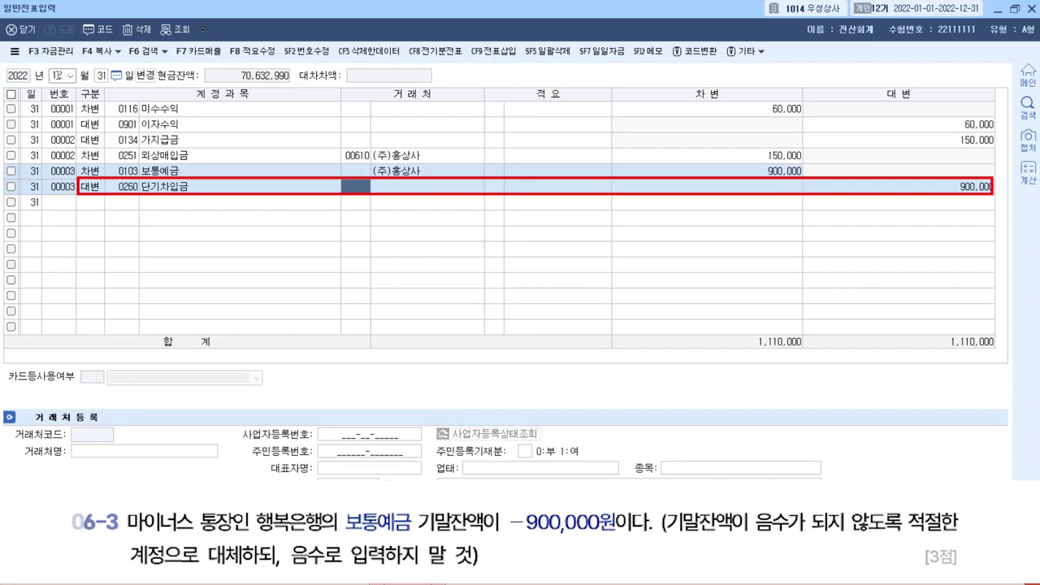
text(행복)
key(Return)
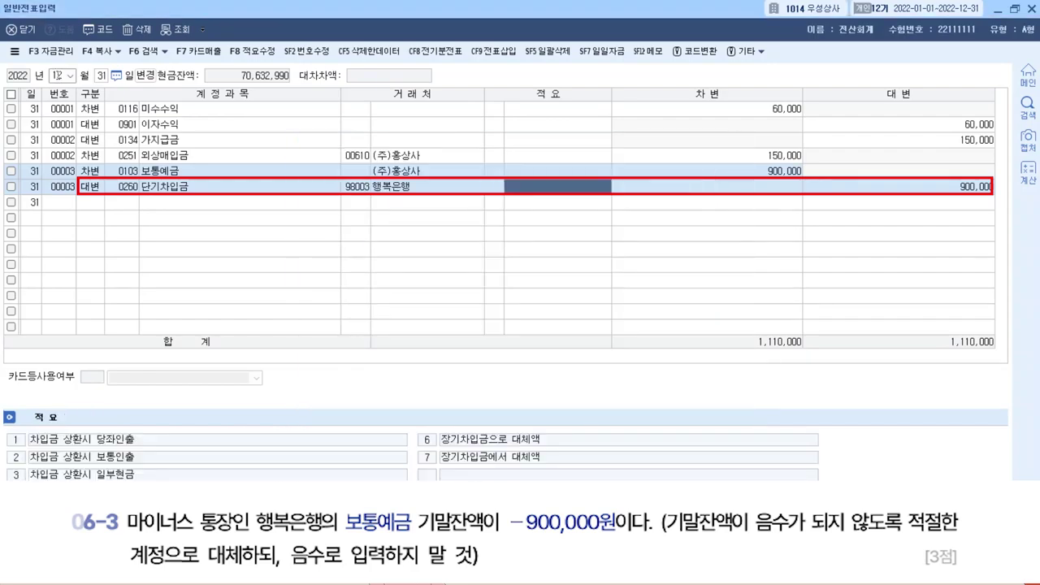
key(Return)
key(Return)
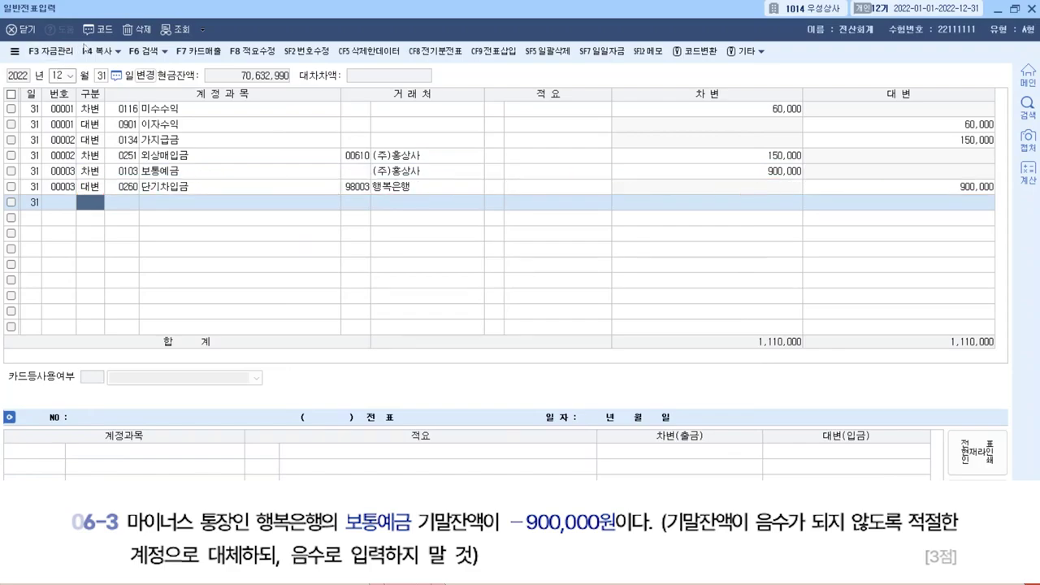
Clear (주)홍상사 from the partner field of the 보통예금 line.
click(364, 171)
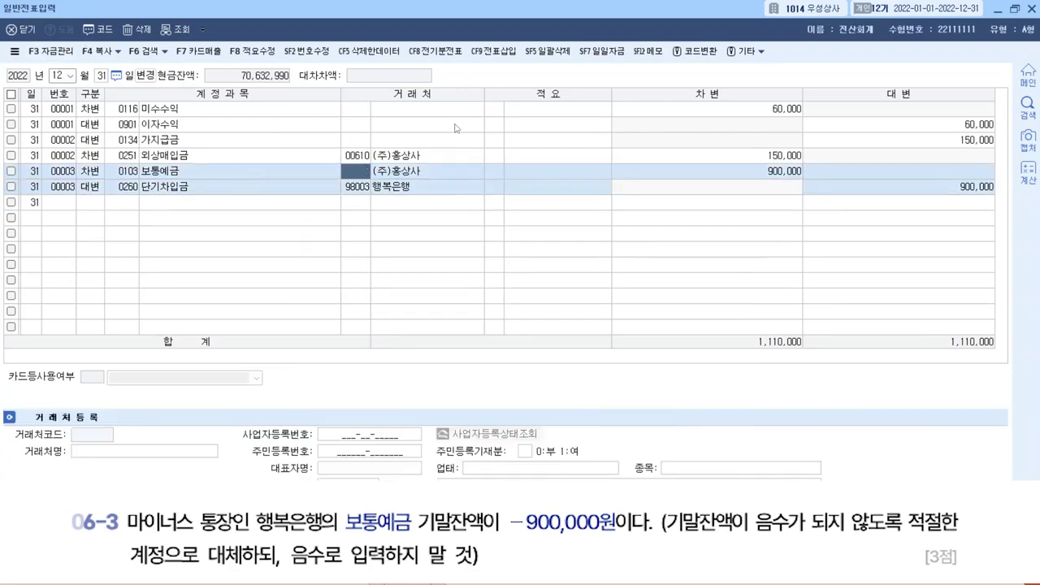
click(303, 201)
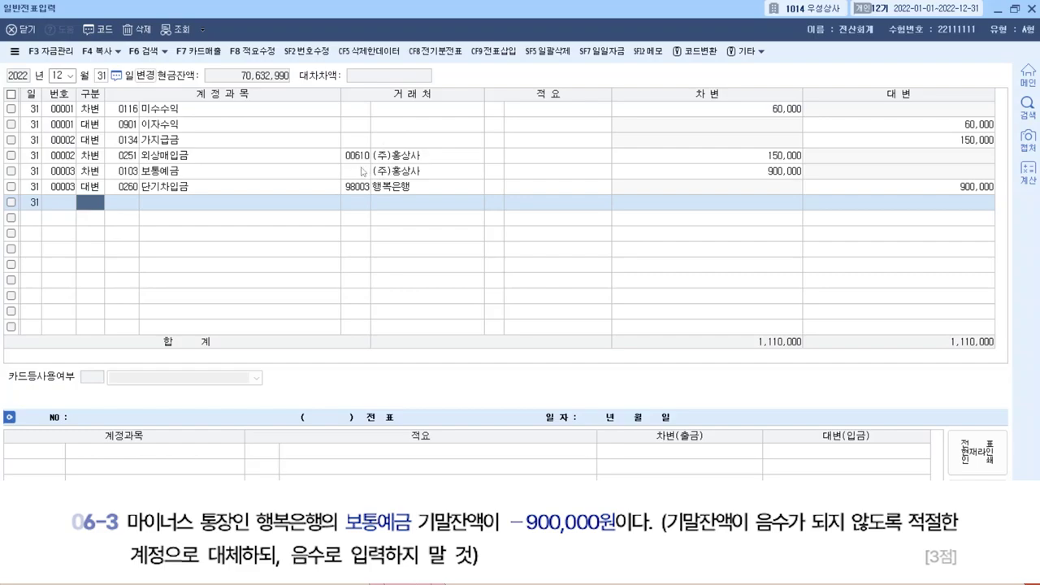
click(361, 173)
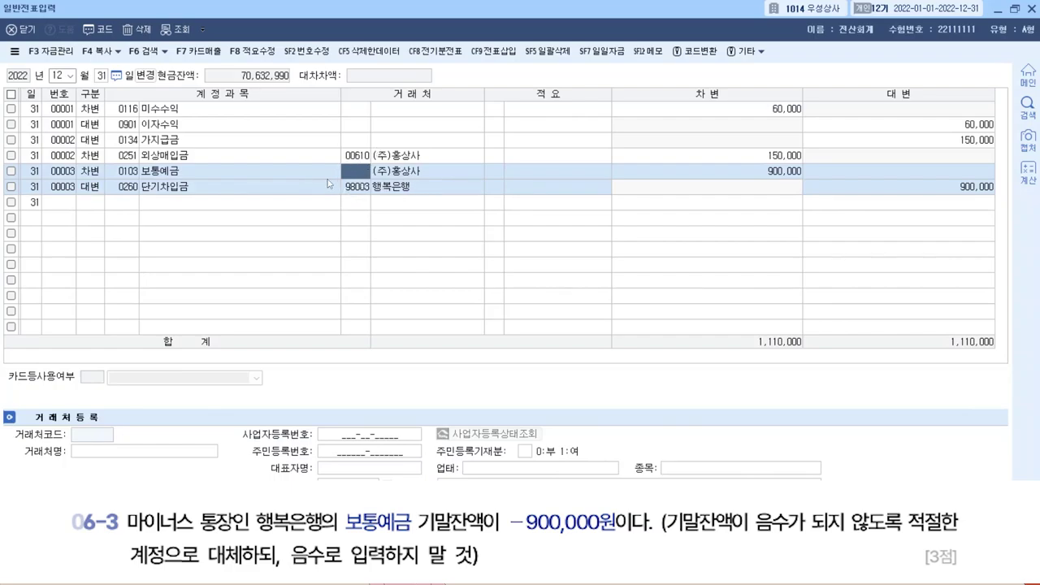
click(365, 200)
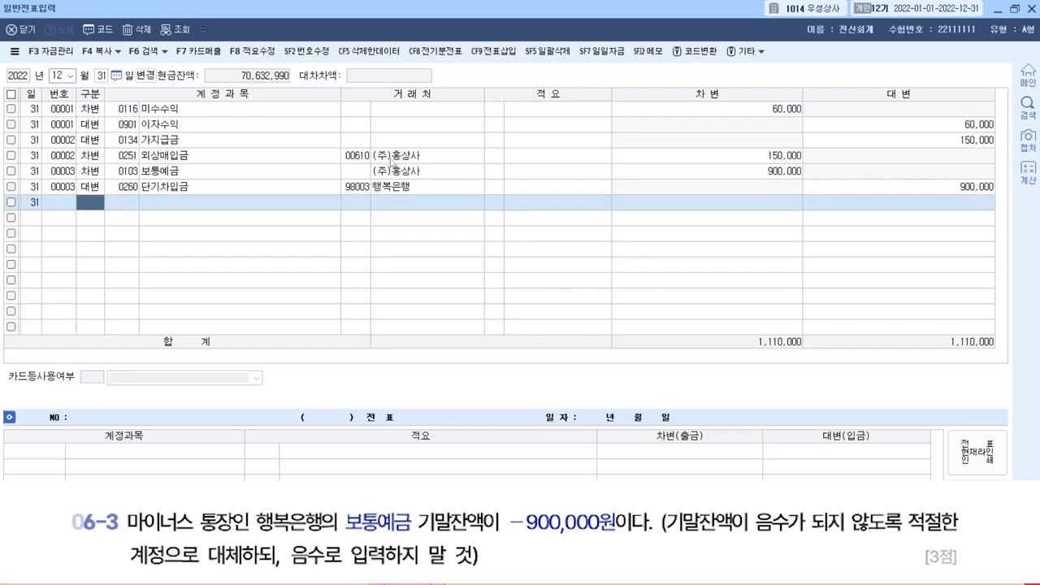
click(397, 162)
click(396, 173)
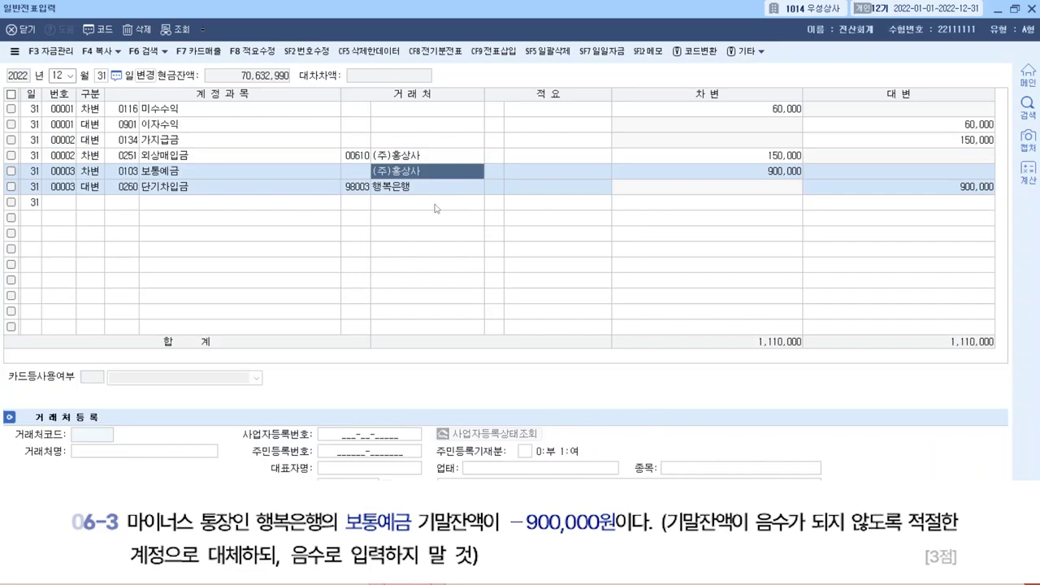
key(Delete)
key(Return)
key(Return)
key(Return)
key(Return)
key(Return)
key(Return)
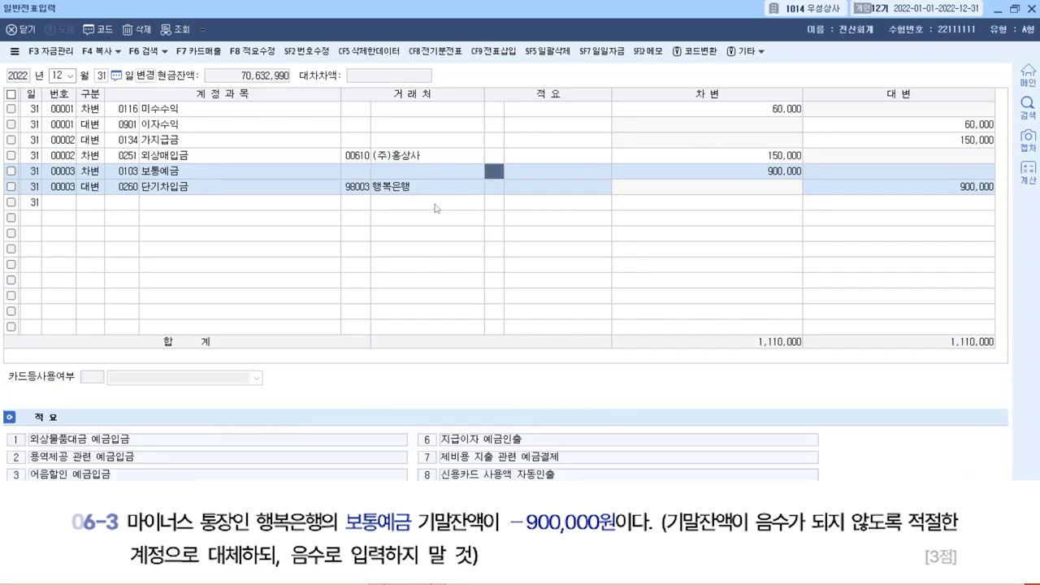
Verify the partners on the 보통예금, 외상매입금 and 단기차입금 lines.
text(4)
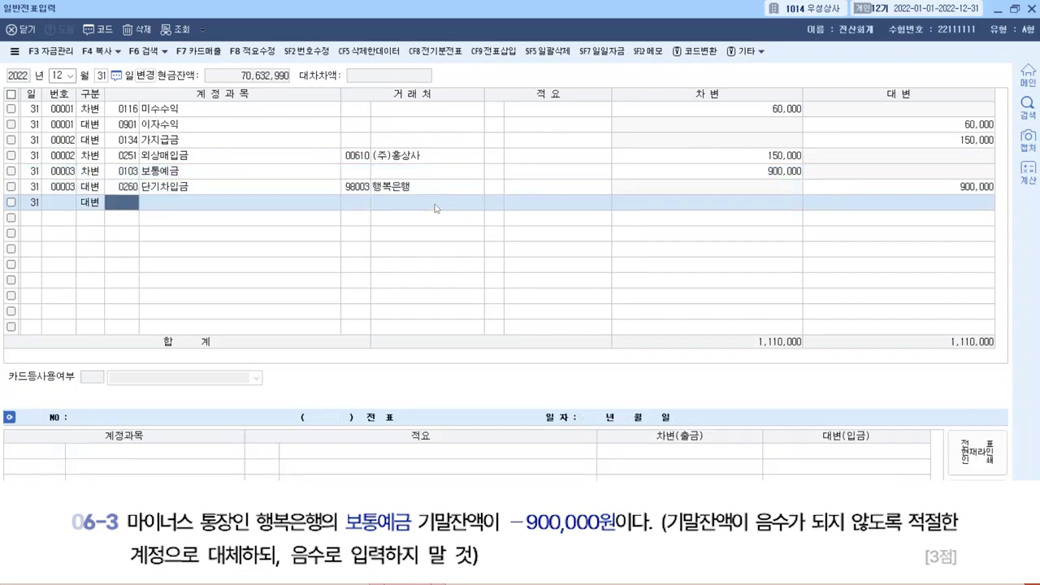
click(368, 174)
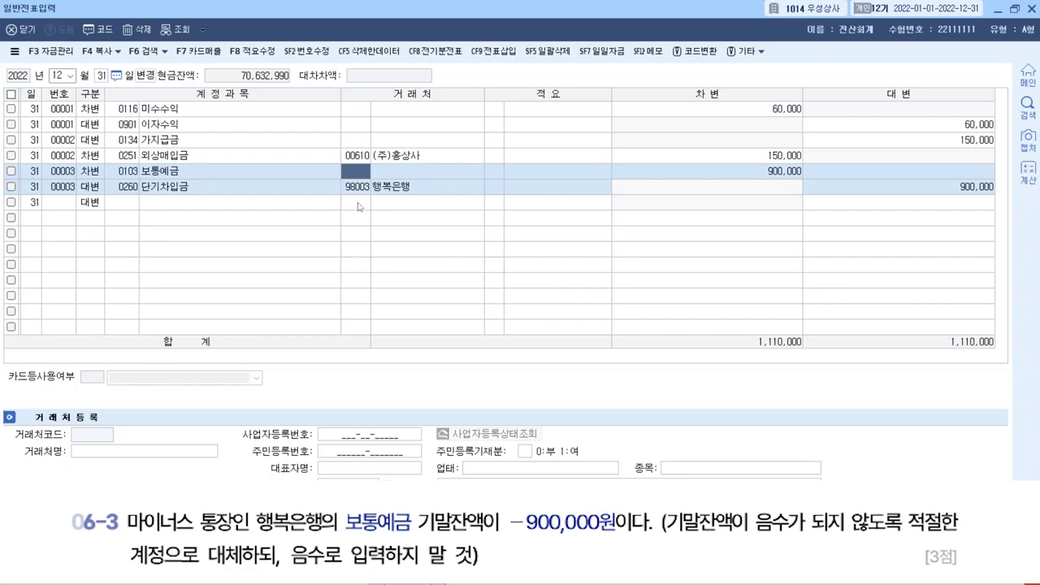
click(358, 159)
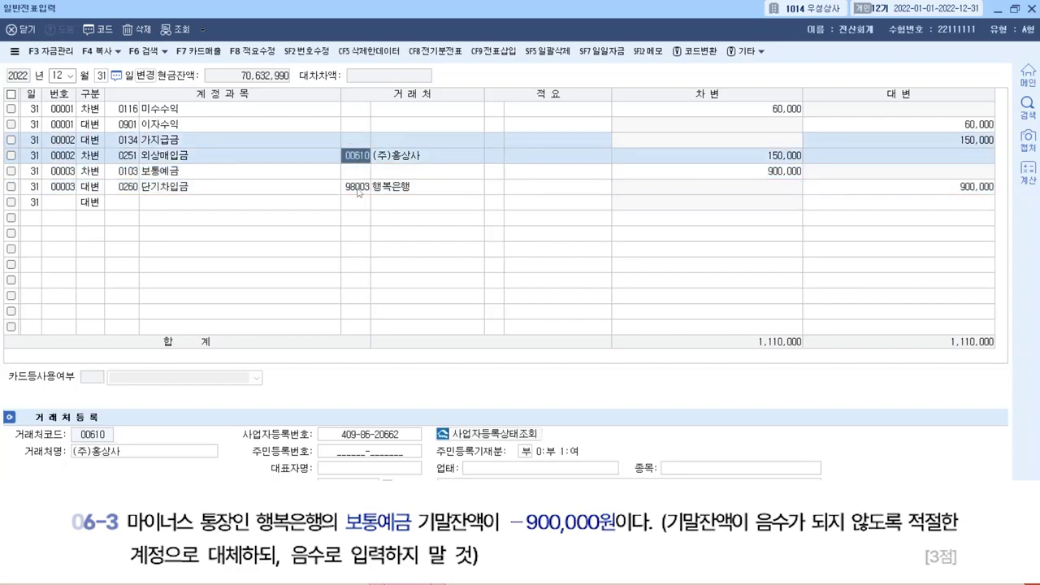
click(353, 189)
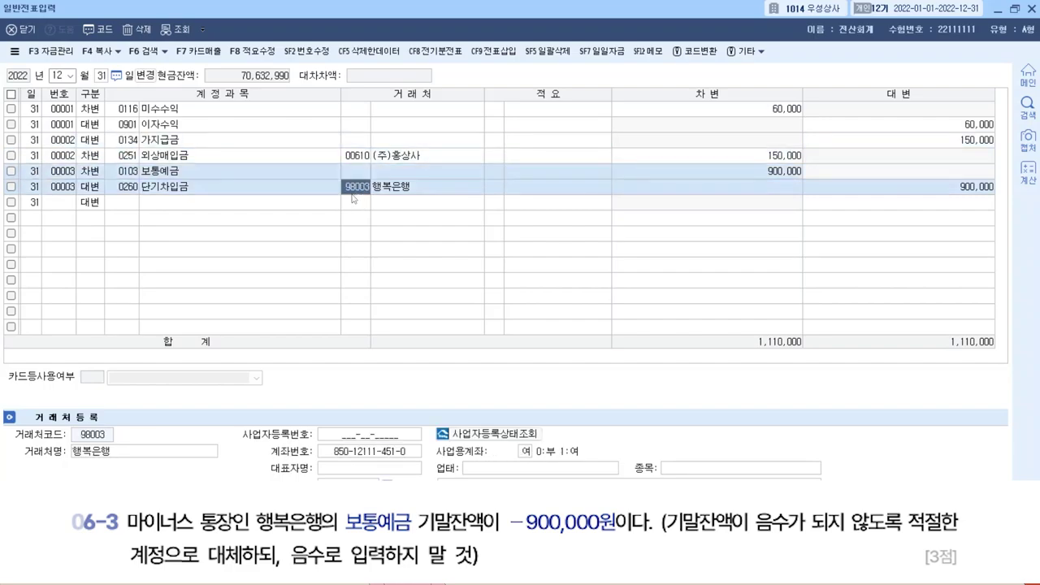
click(90, 209)
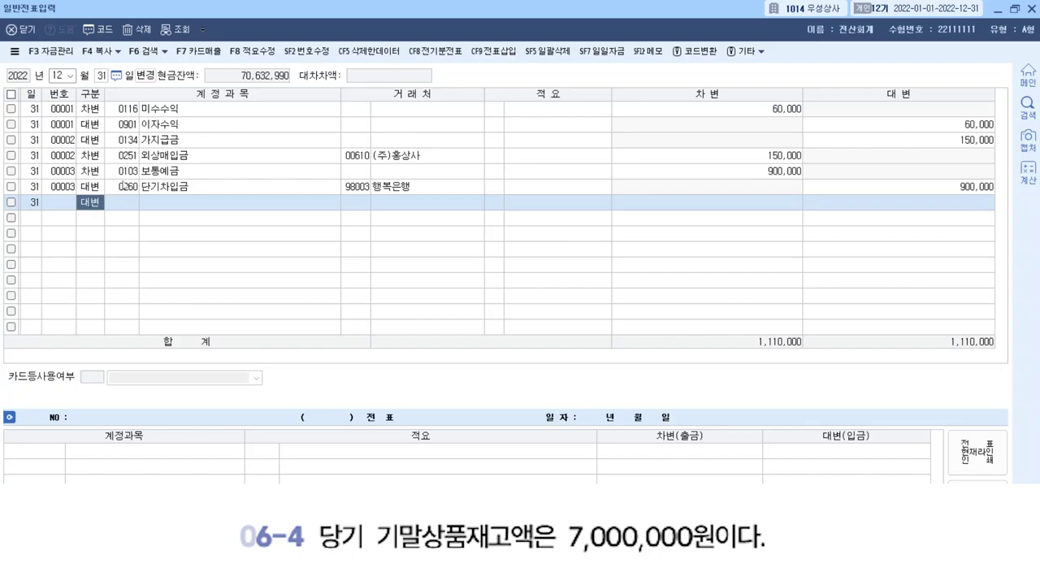
Load 결산자료입력 closing data for January through December.
click(1030, 10)
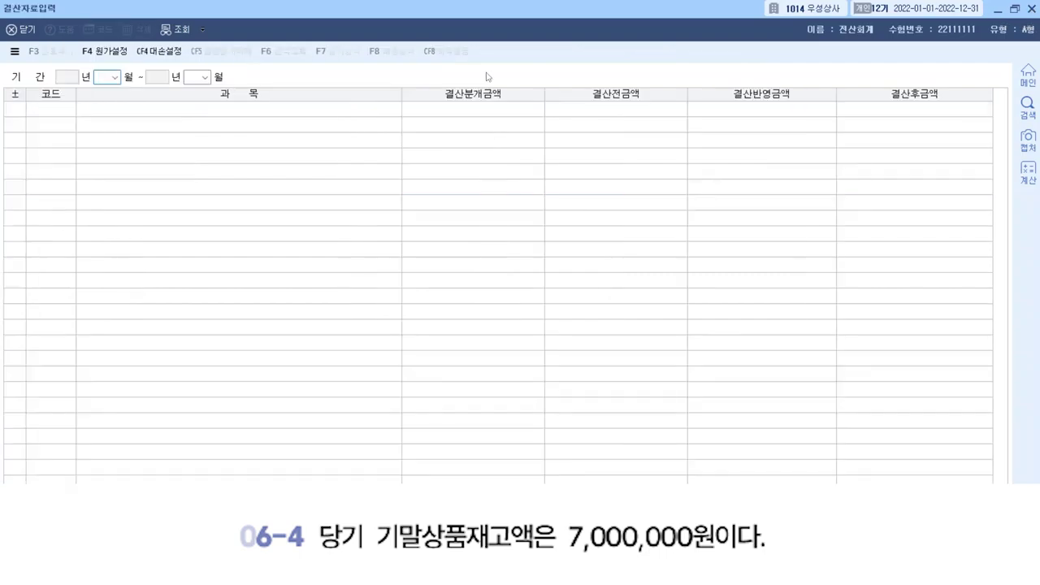
text(1)
key(Return)
text(12)
key(Return)
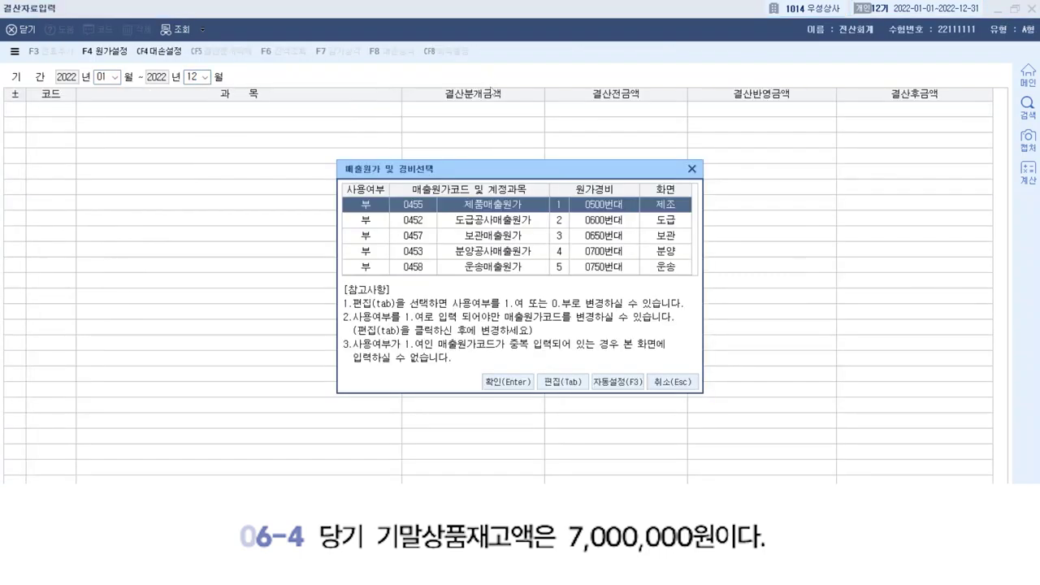
click(504, 388)
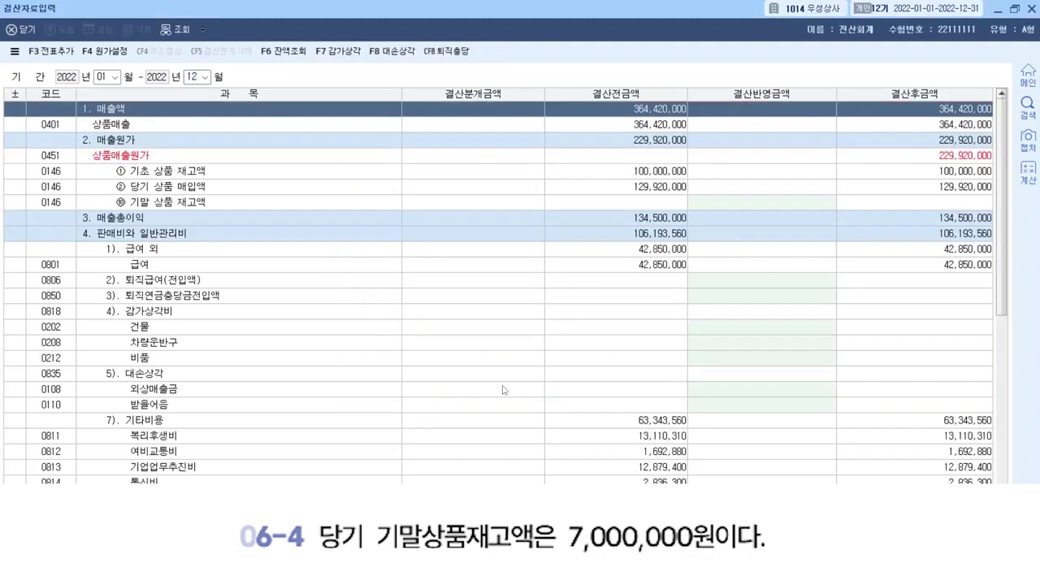
Enter 7,000,000 ending merchandise inventory and add the closing entries to the journal.
click(624, 205)
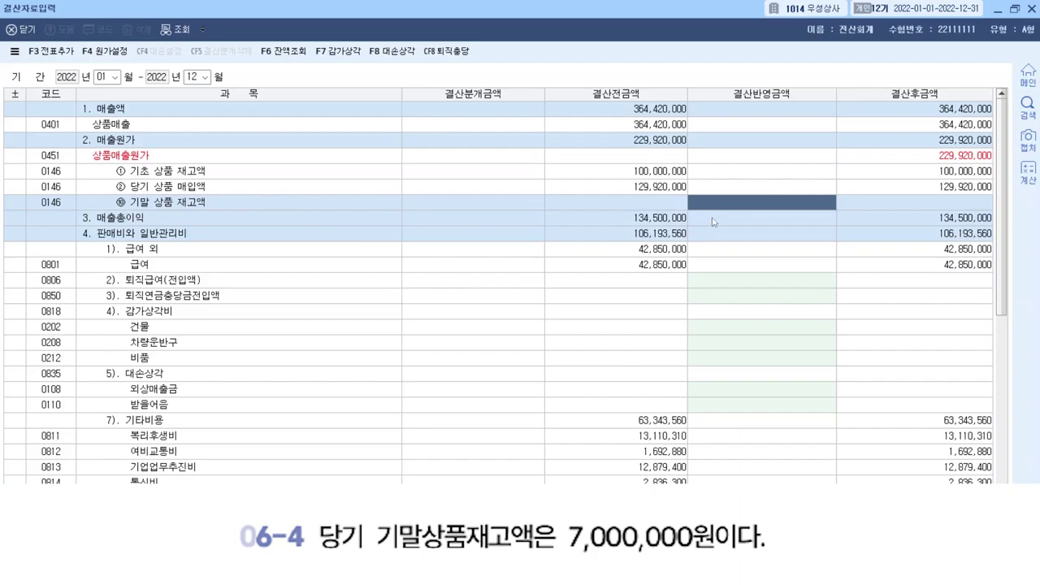
text(7000000)
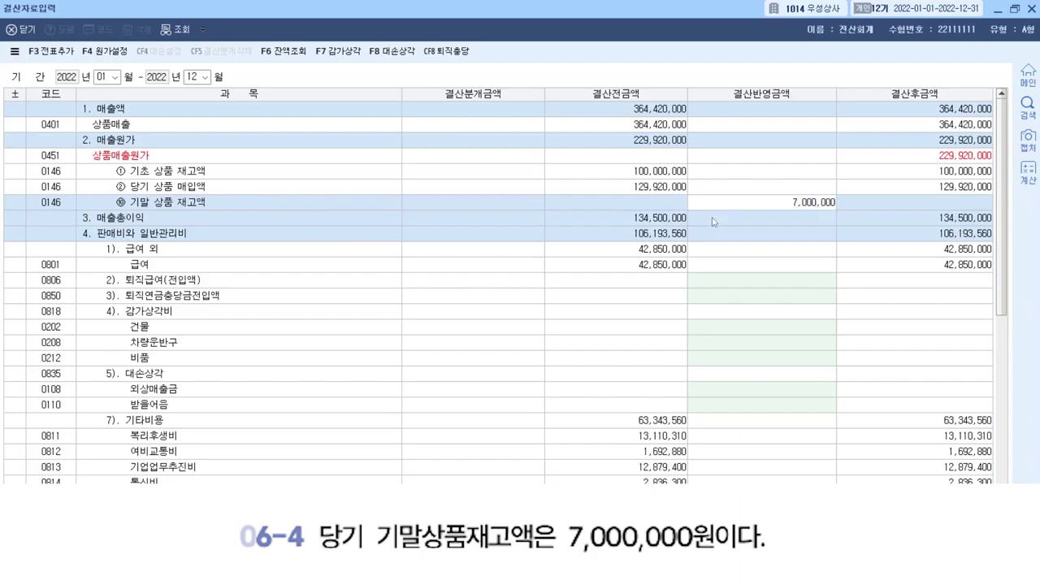
key(Return)
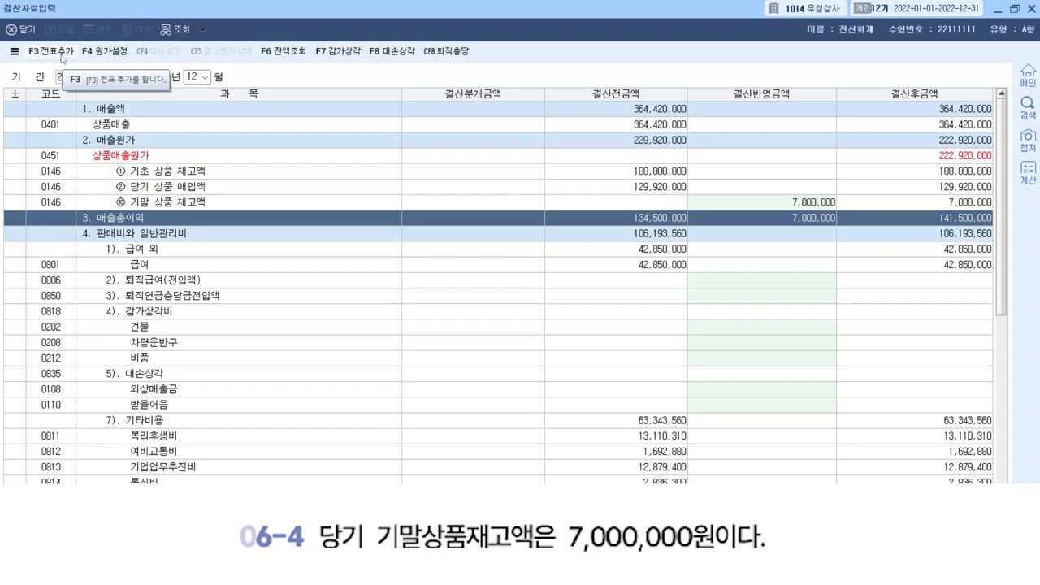
click(62, 55)
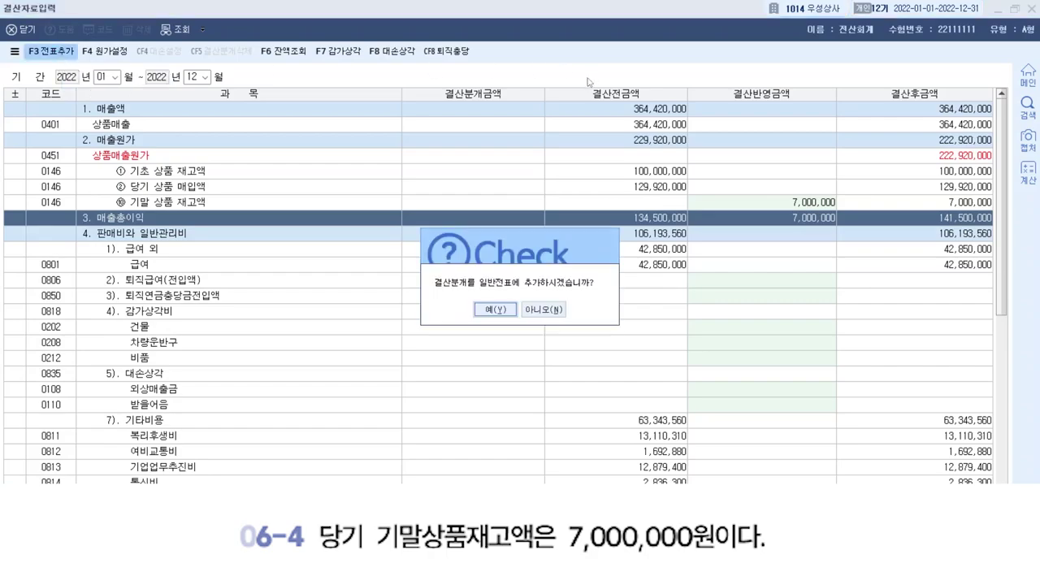
click(498, 309)
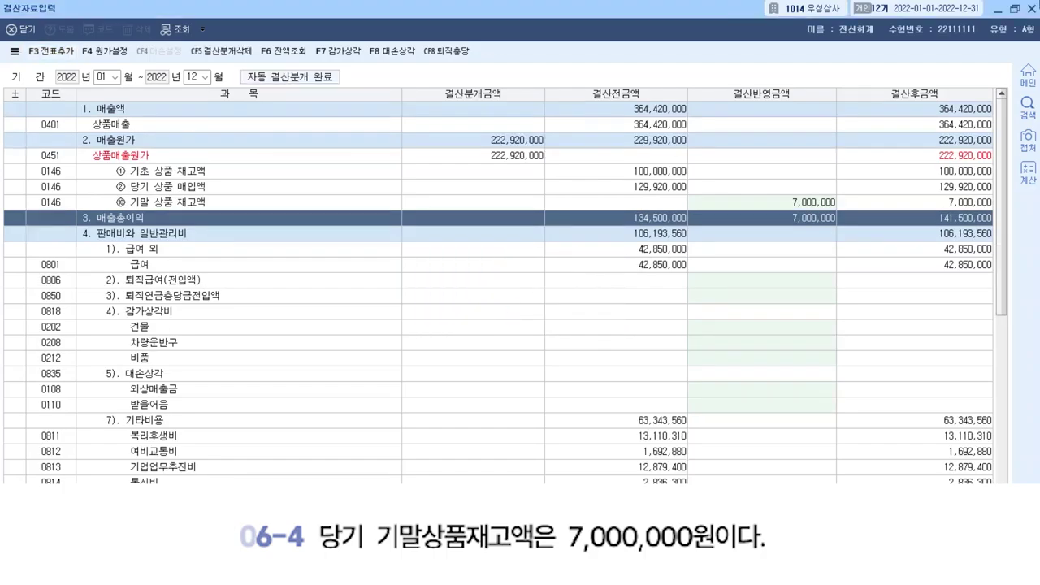
Reopen the general journal at December 31 to see the closing voucher.
click(1032, 9)
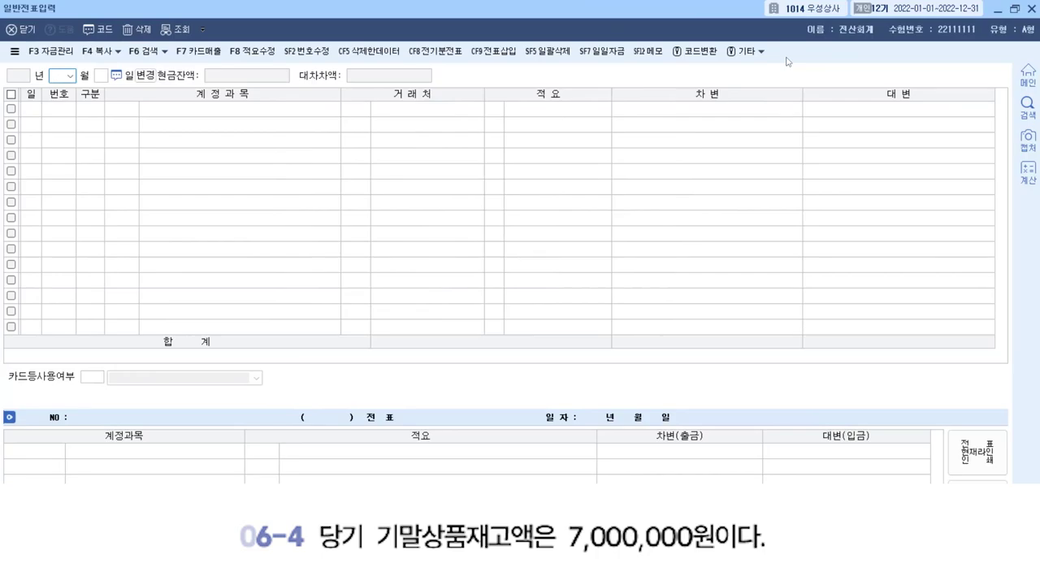
text(12)
key(Return)
text(31)
key(Return)
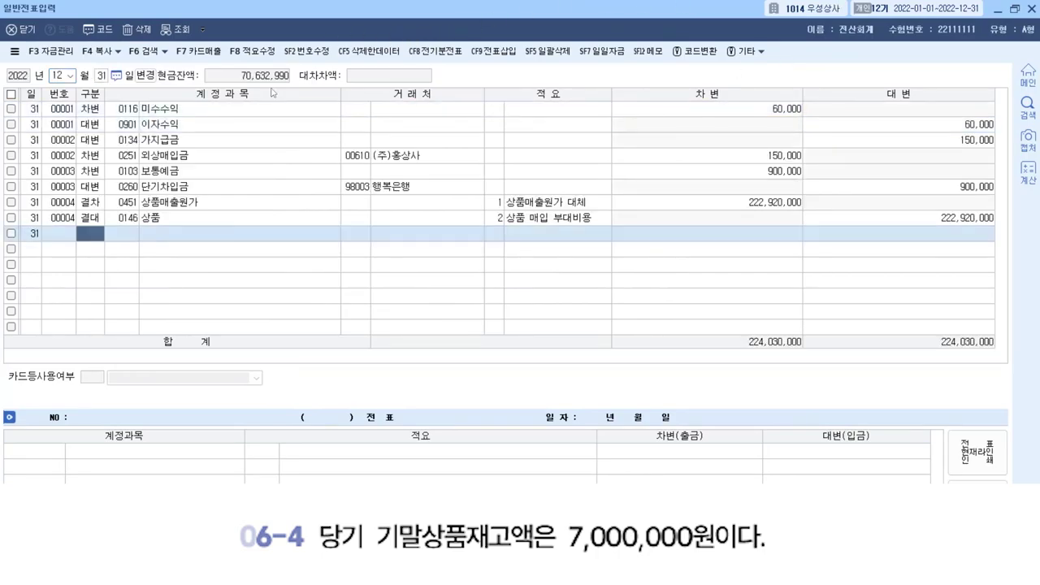
Review vouchers 00003 (단기차입금) and 00004 (closing entry) in the December 31 journal.
click(307, 192)
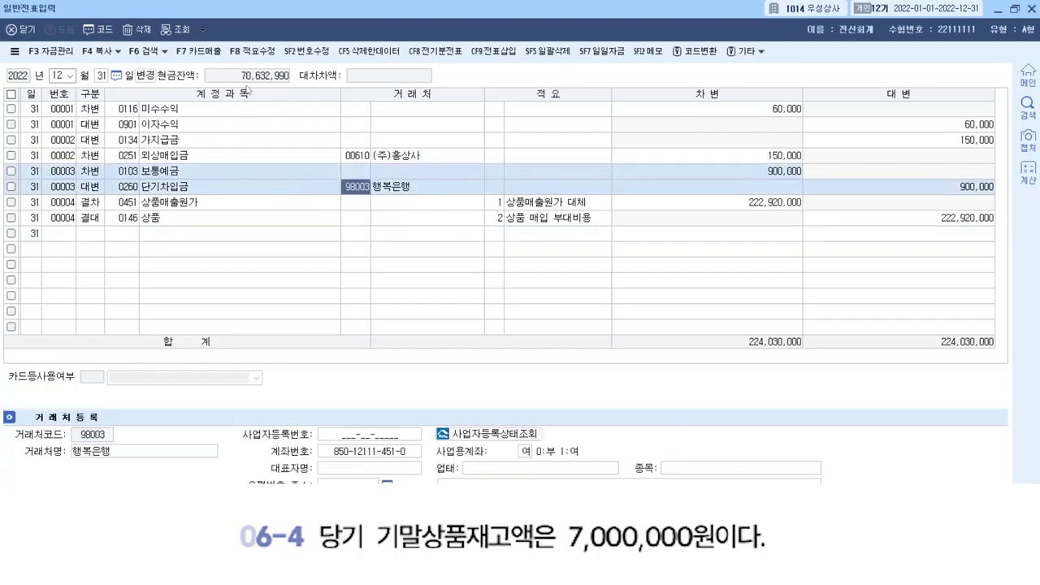
click(156, 217)
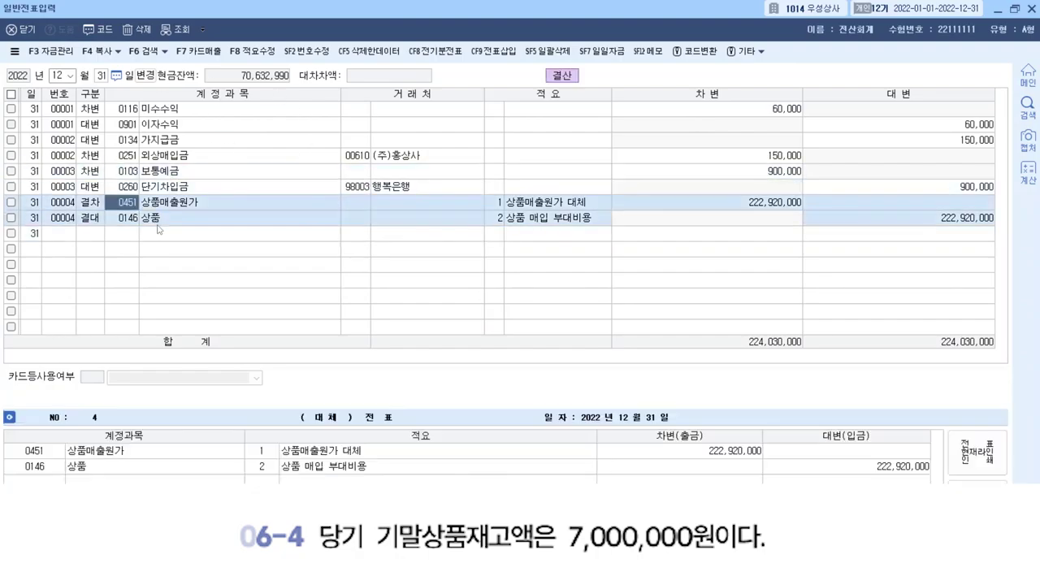
click(159, 230)
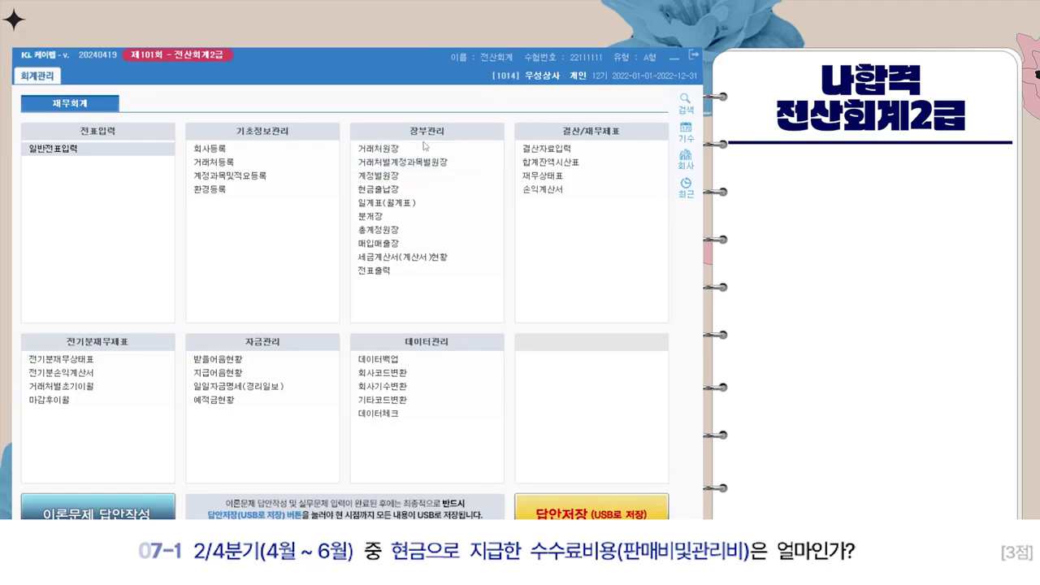
click(406, 207)
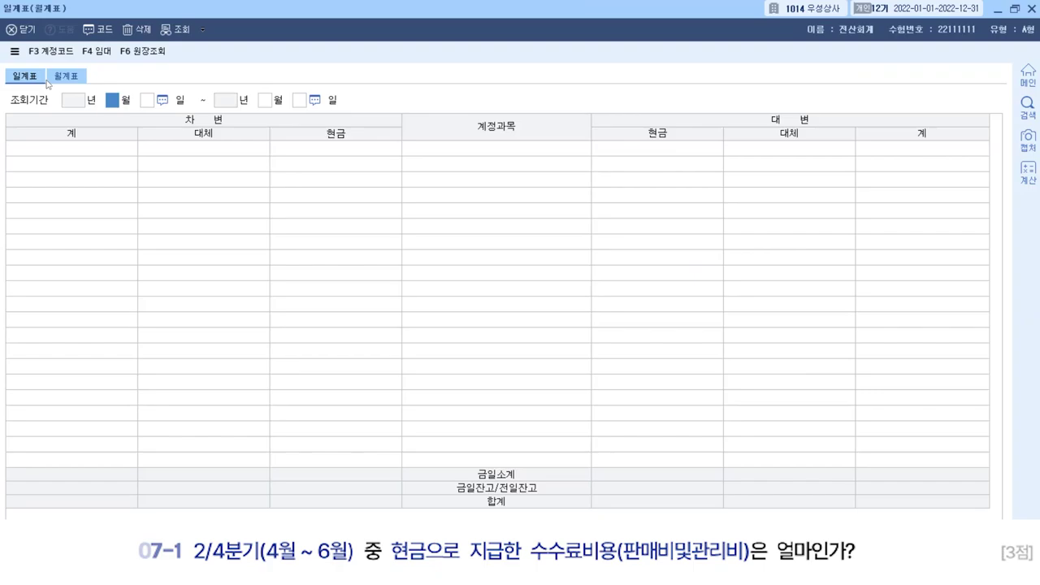
click(57, 81)
click(35, 83)
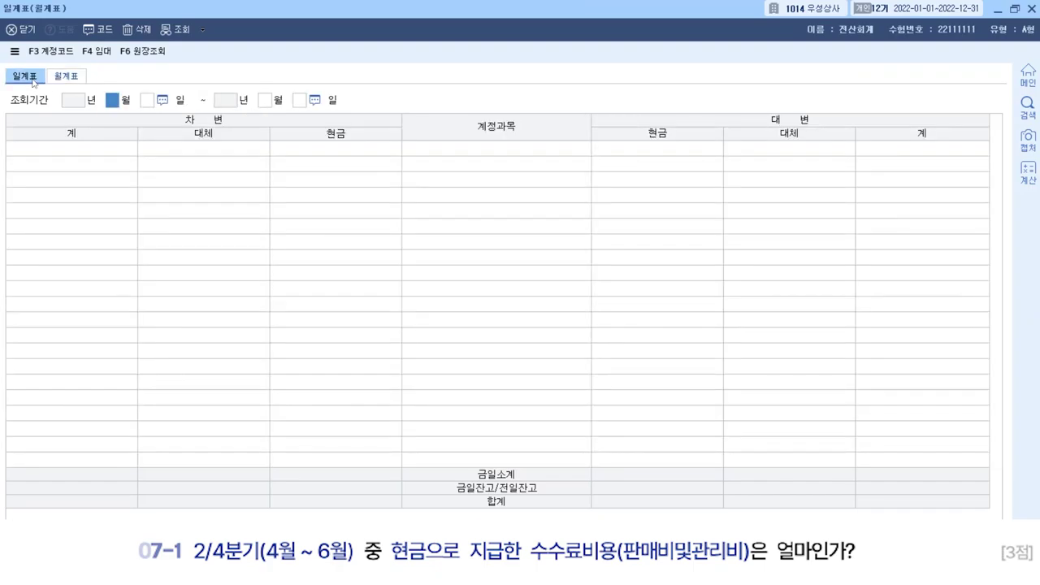
click(52, 81)
click(35, 83)
click(52, 81)
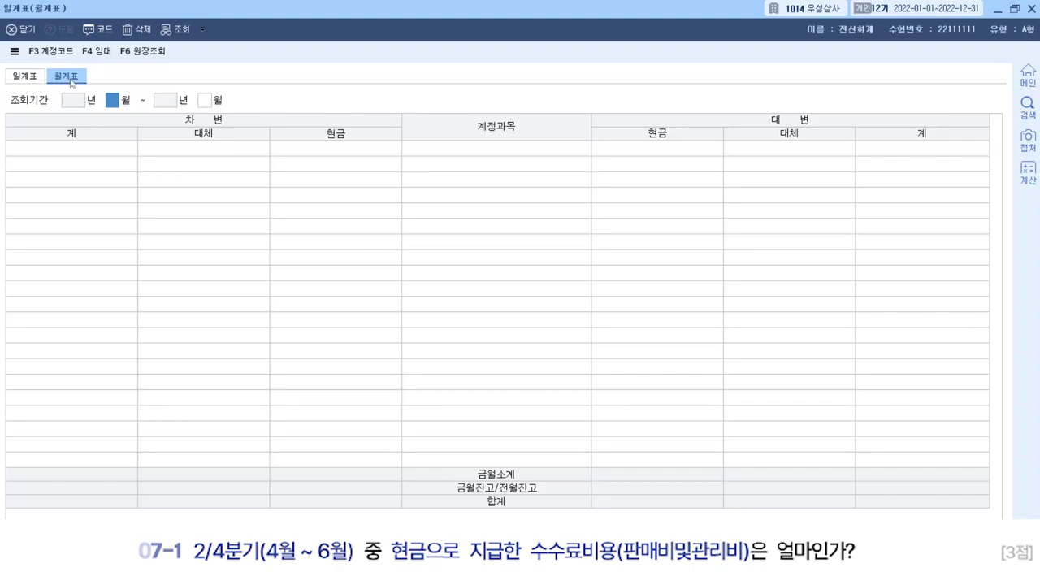
text(04)
key(Return)
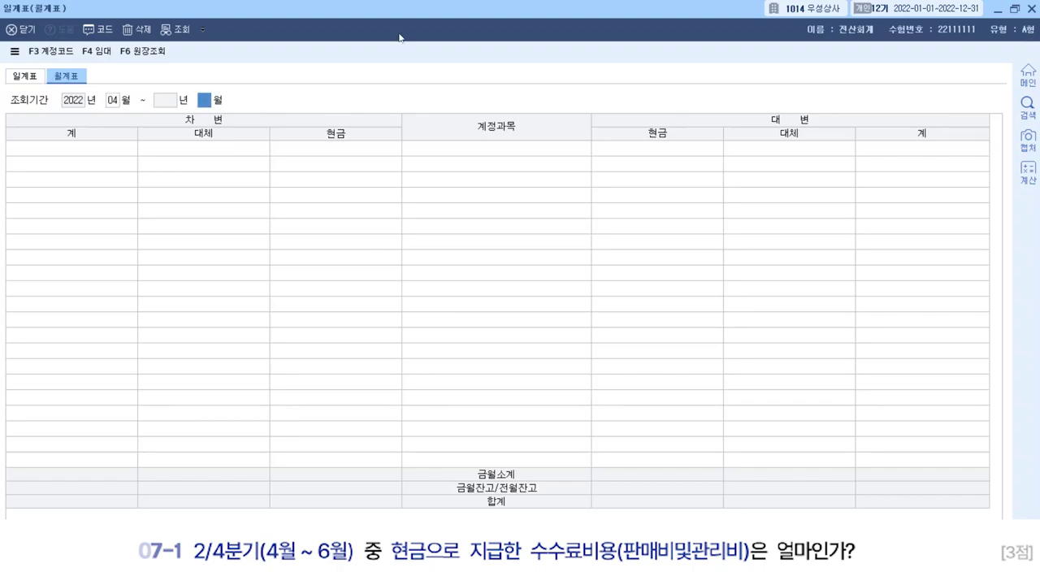
text(06)
key(Return)
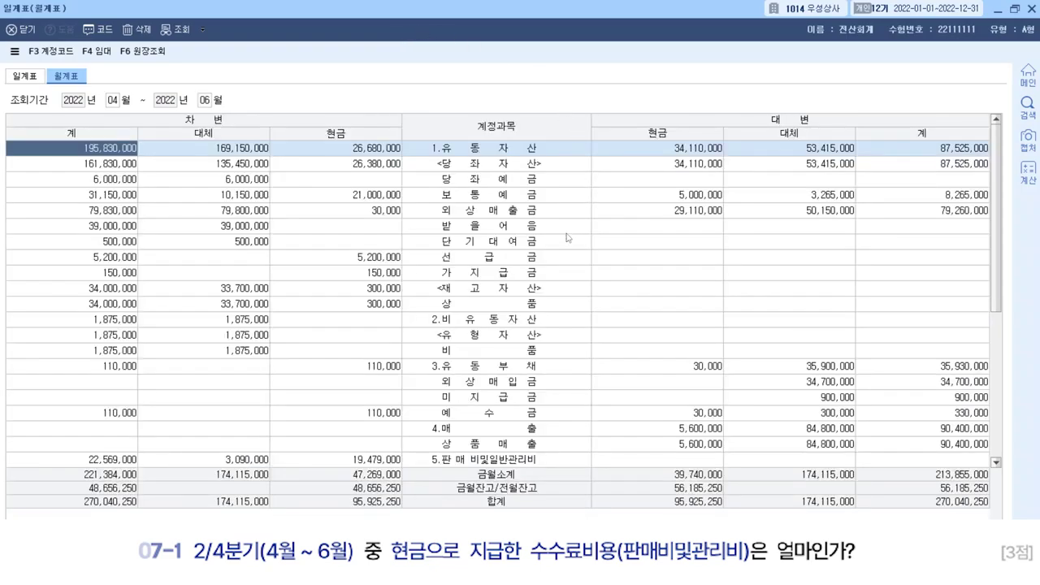
scroll(556, 280, down, 2)
click(524, 354)
click(522, 368)
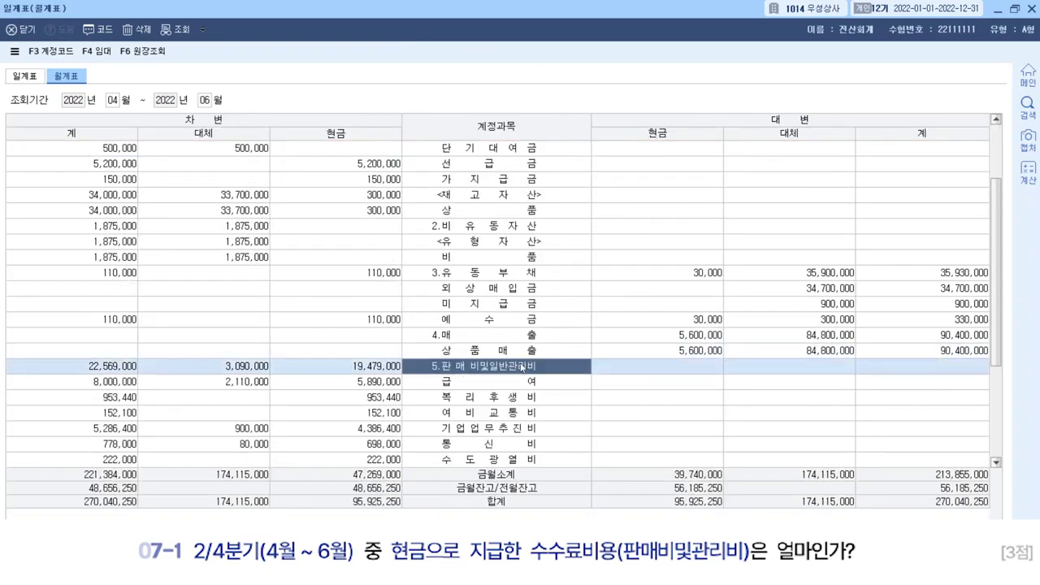
scroll(522, 368, down, 3)
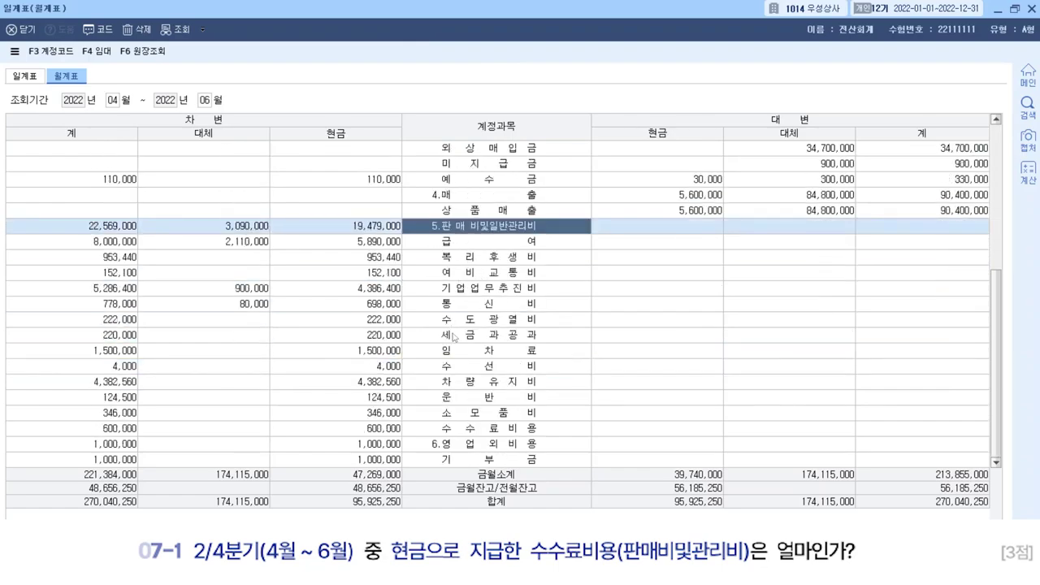
click(468, 431)
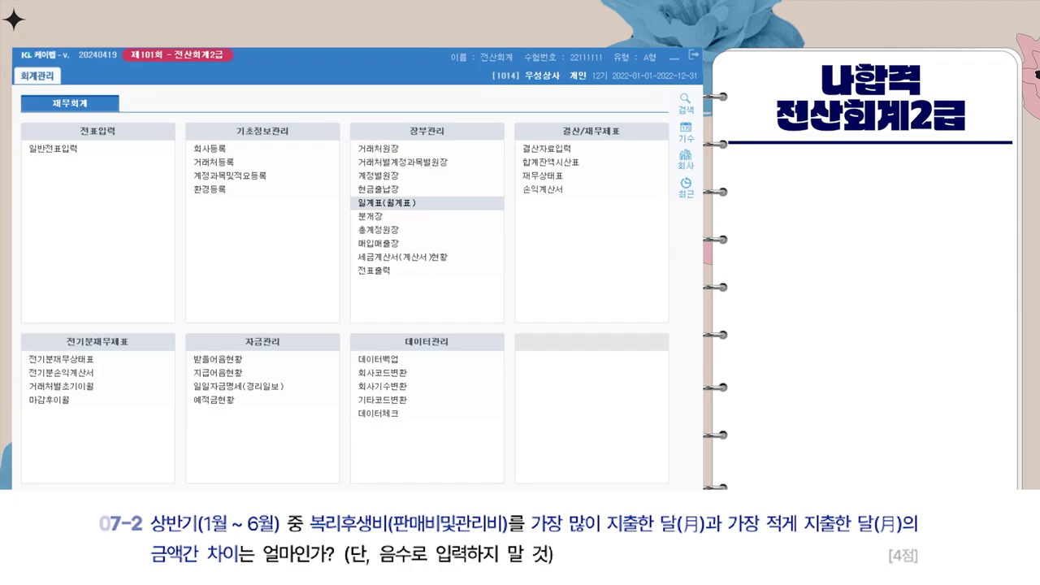
Open the general ledger for January 1 to June 30.
click(465, 230)
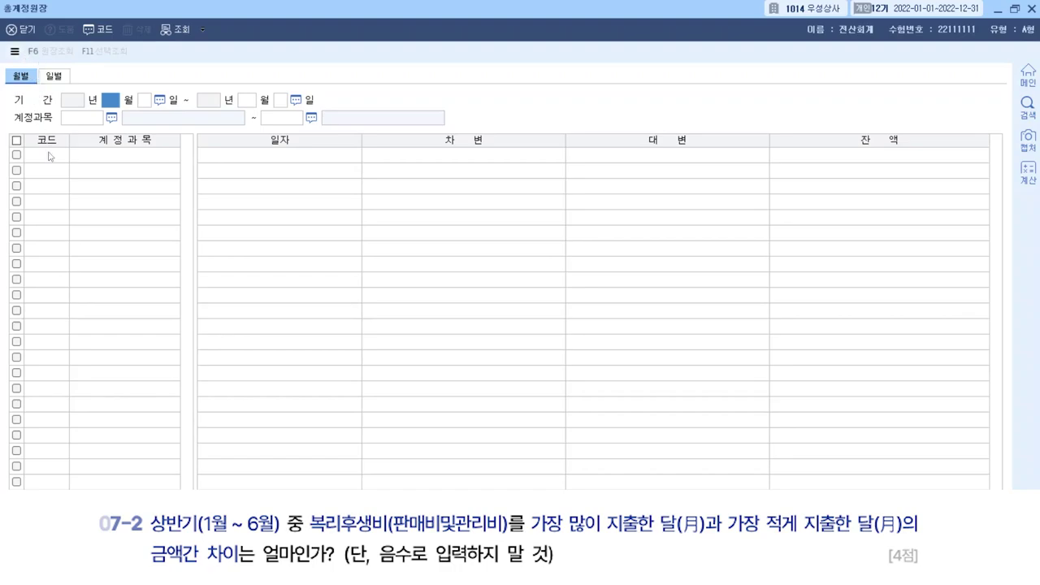
text(1)
key(Return)
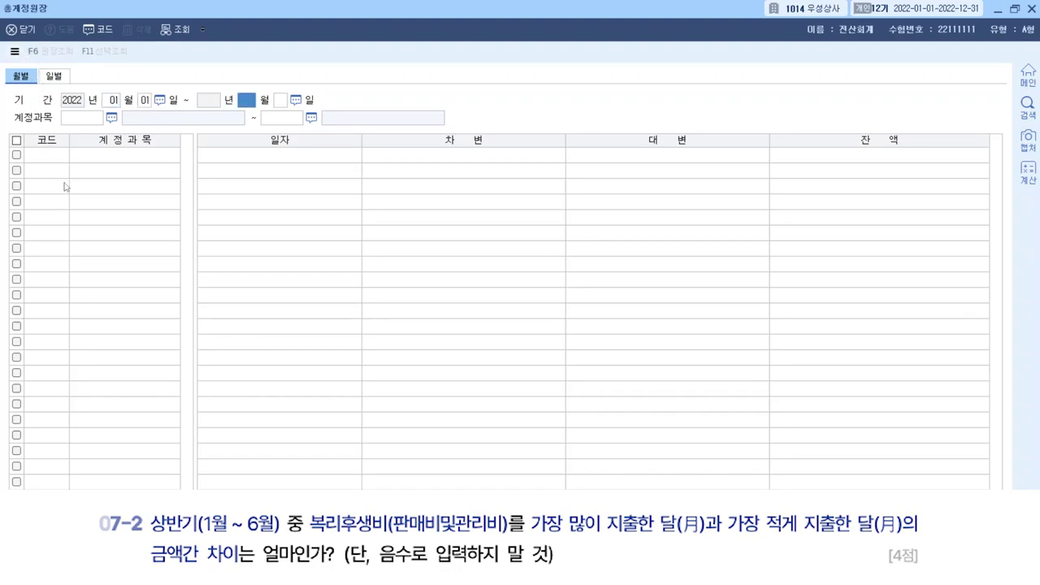
text(6)
key(Return)
text(30)
key(Return)
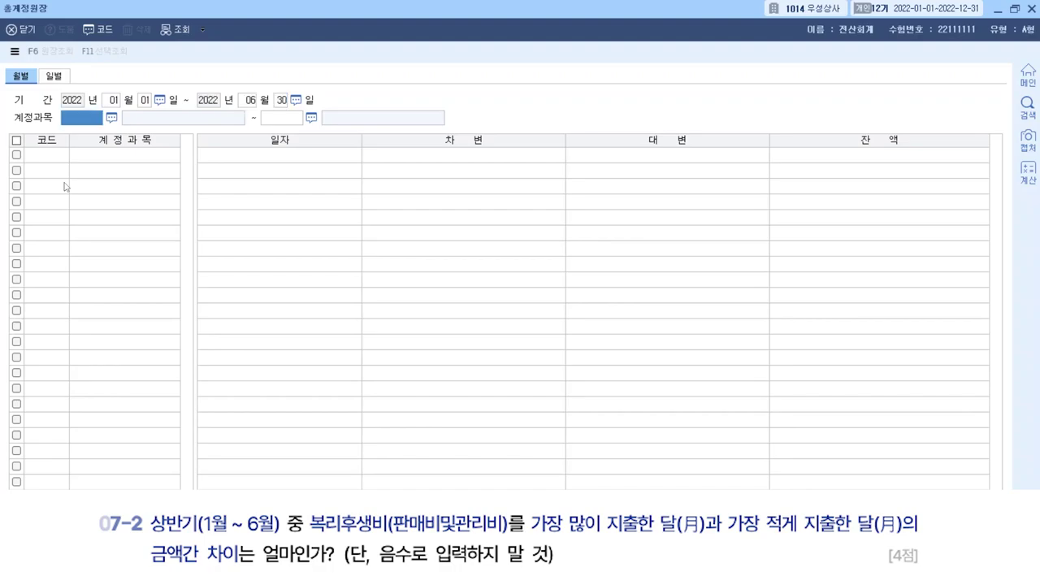
Set the account range to 0811 복리후생비 and load the ledger.
key(F2)
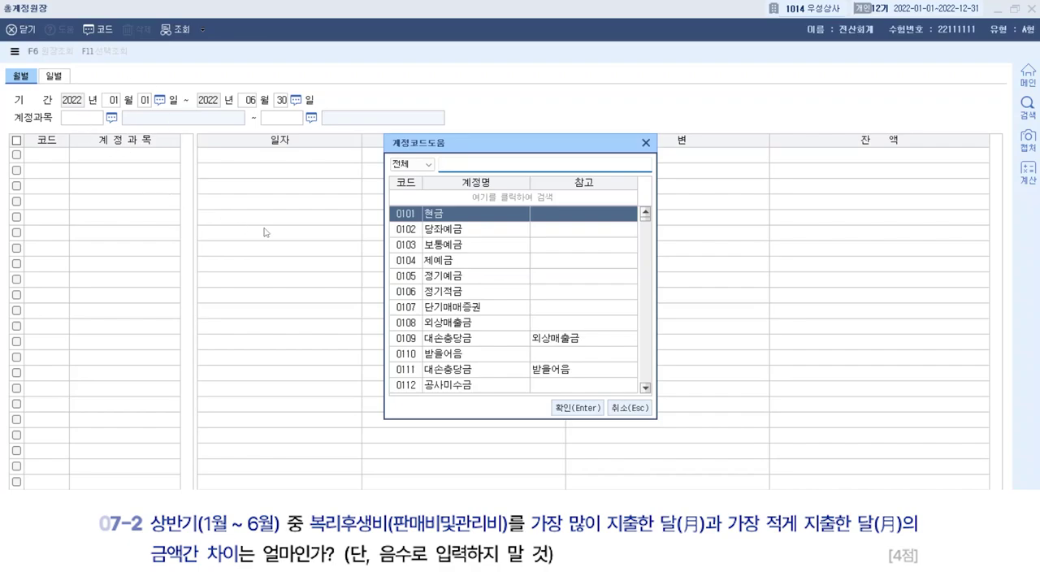
text(비)
key(BackSpace)
text(복리)
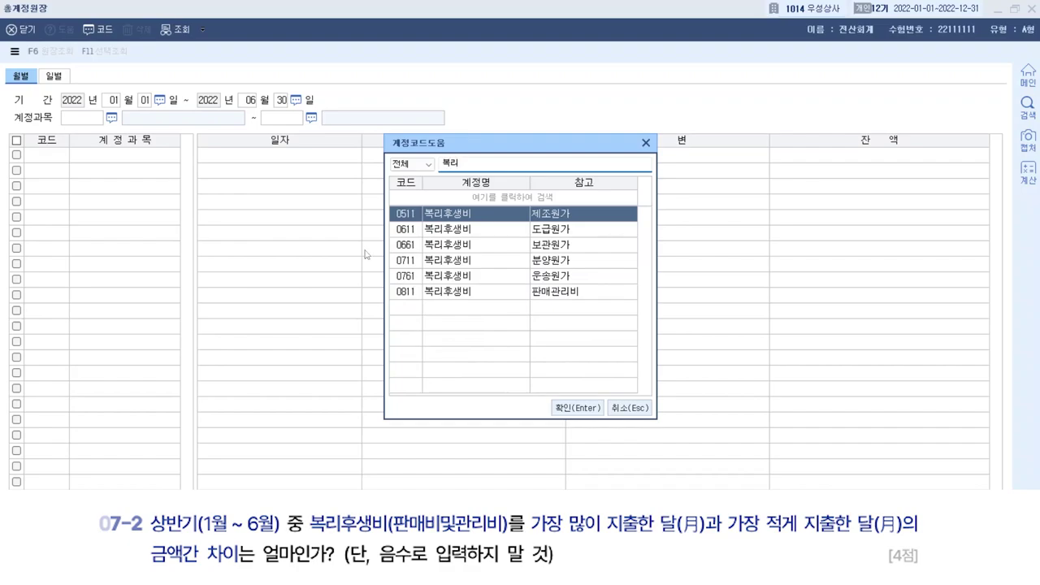
double_click(526, 295)
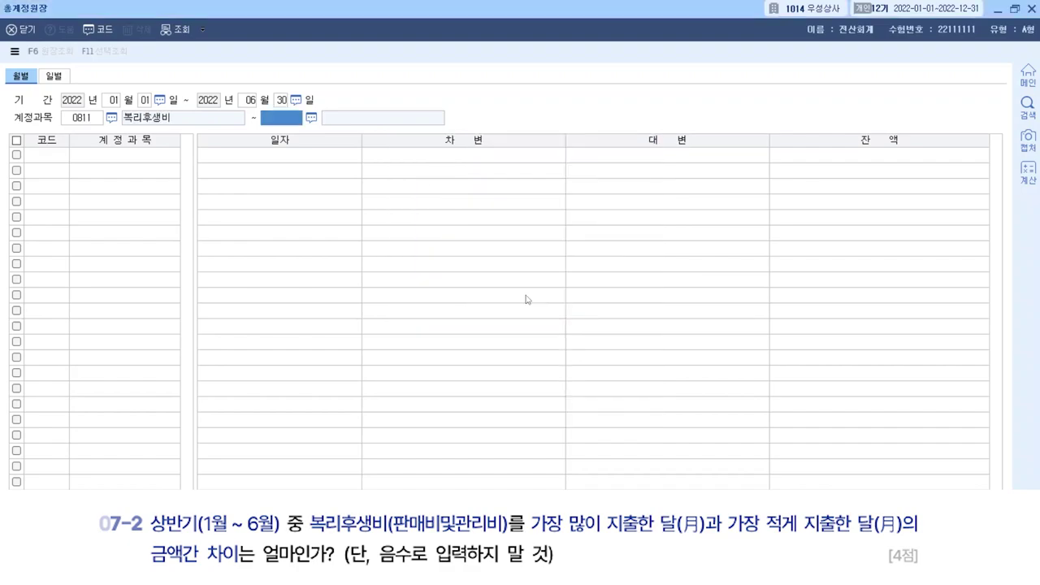
text(811)
key(Return)
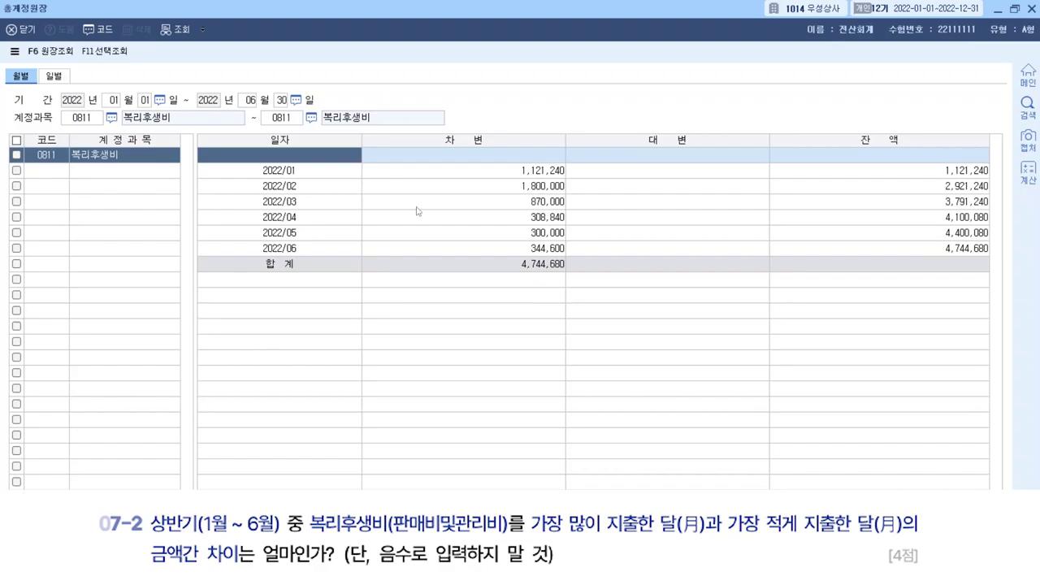
Compare monthly 복리후생비: February highest at 1,800,000, May lowest at 300,000.
click(540, 190)
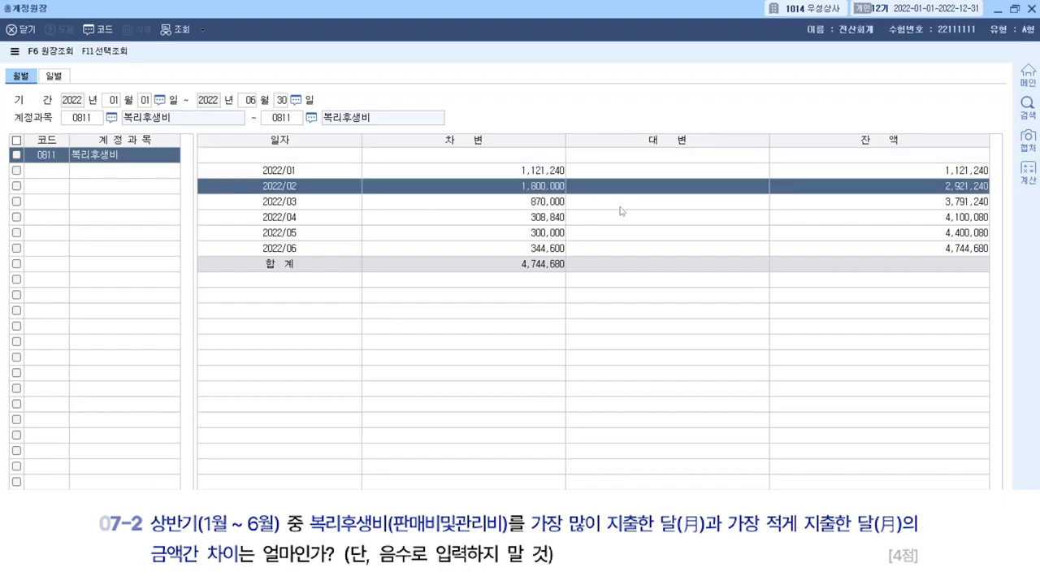
click(505, 236)
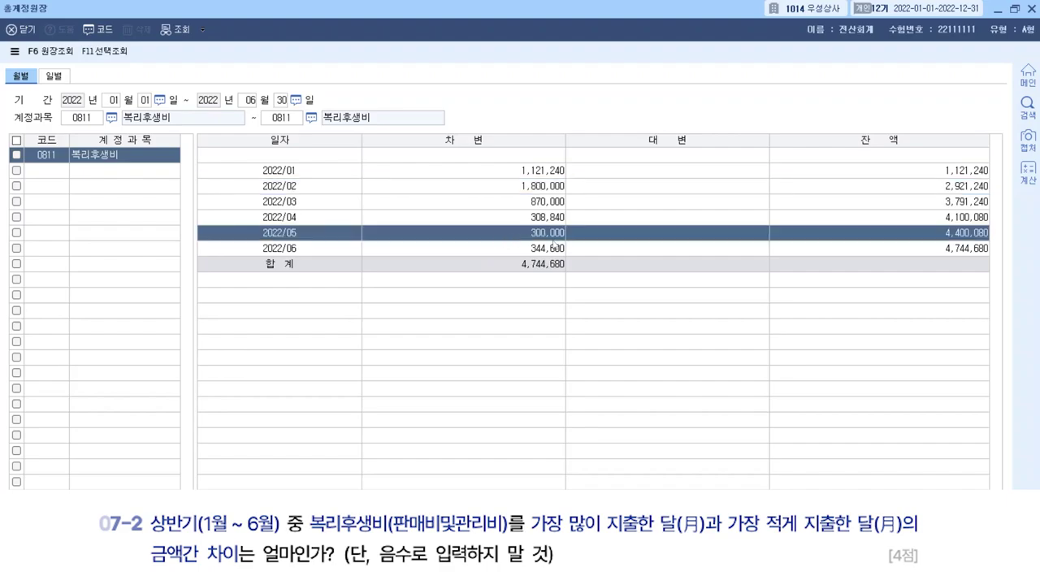
click(519, 205)
click(524, 186)
click(534, 237)
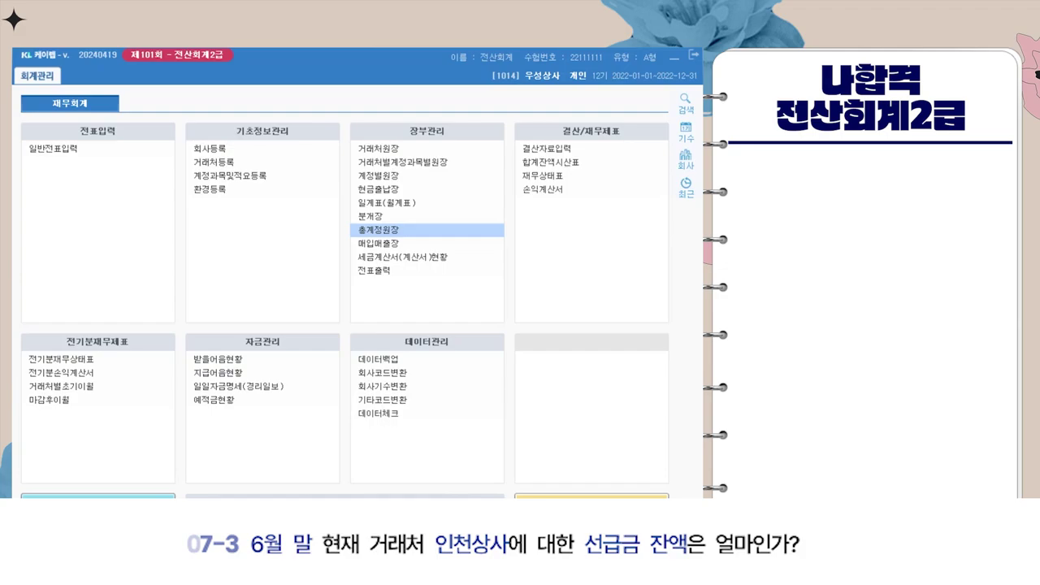
Open the customer-by-account ledger for 1/1–6/30 with account 0131 선급금.
click(482, 166)
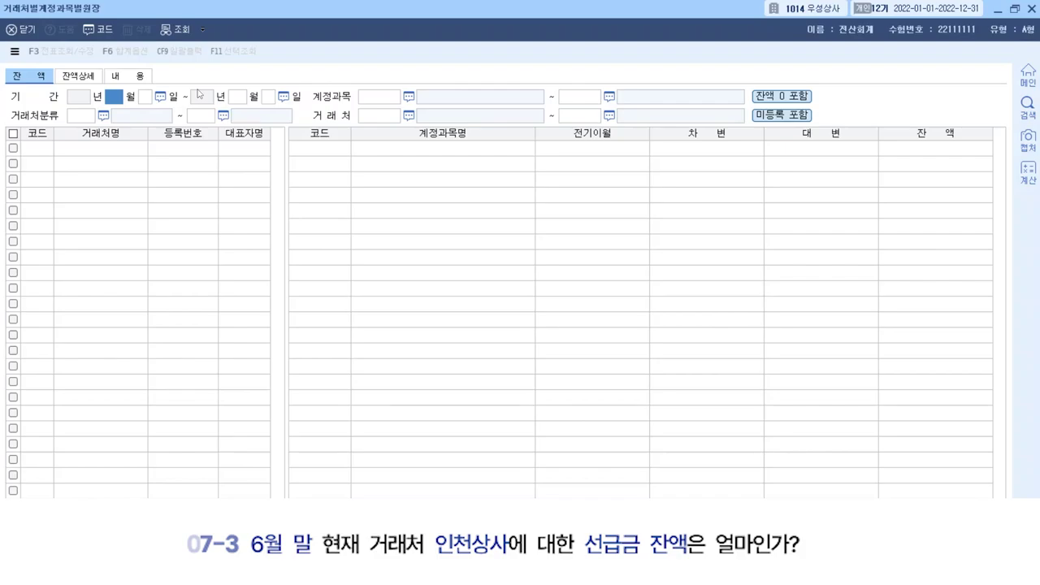
text(1)
key(Return)
key(Return)
text(6)
key(Return)
key(Return)
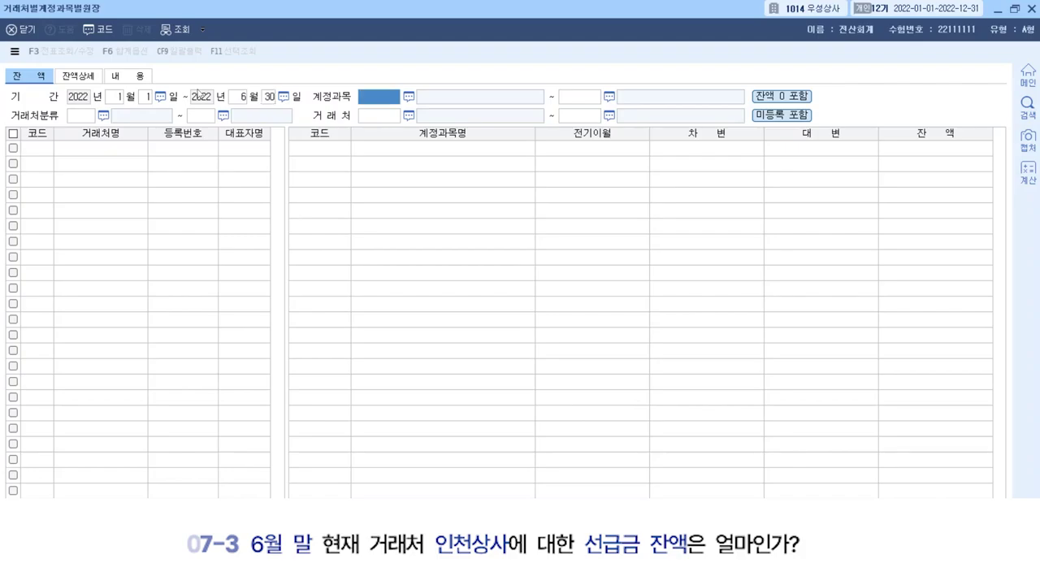
key(F2)
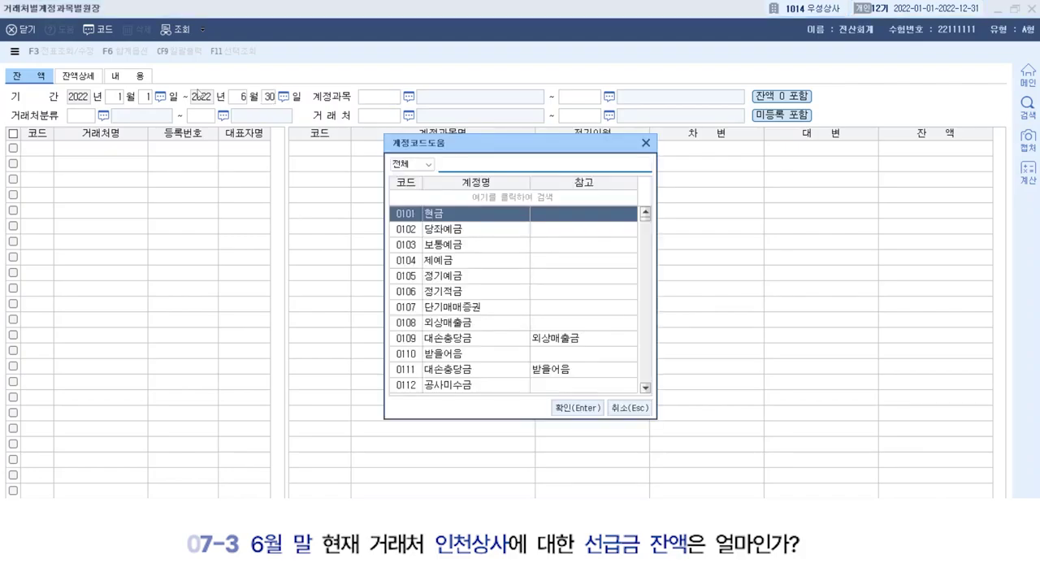
text(선급)
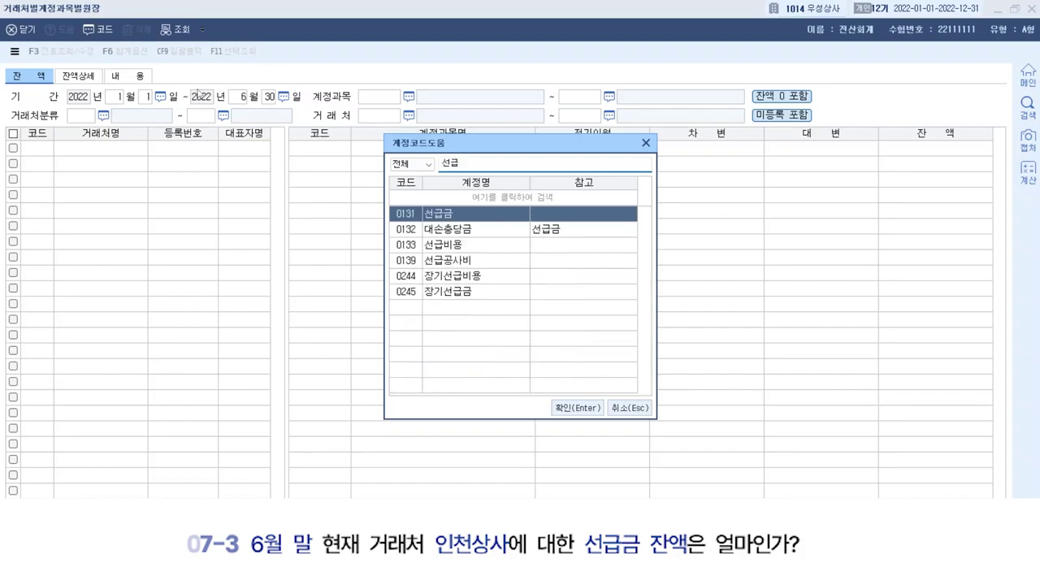
key(Return)
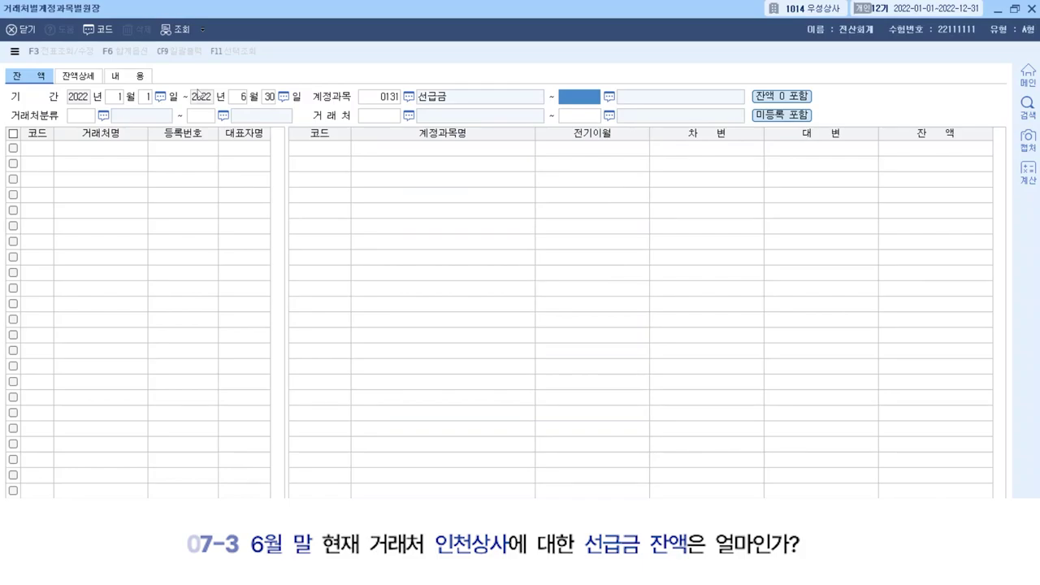
key(Return)
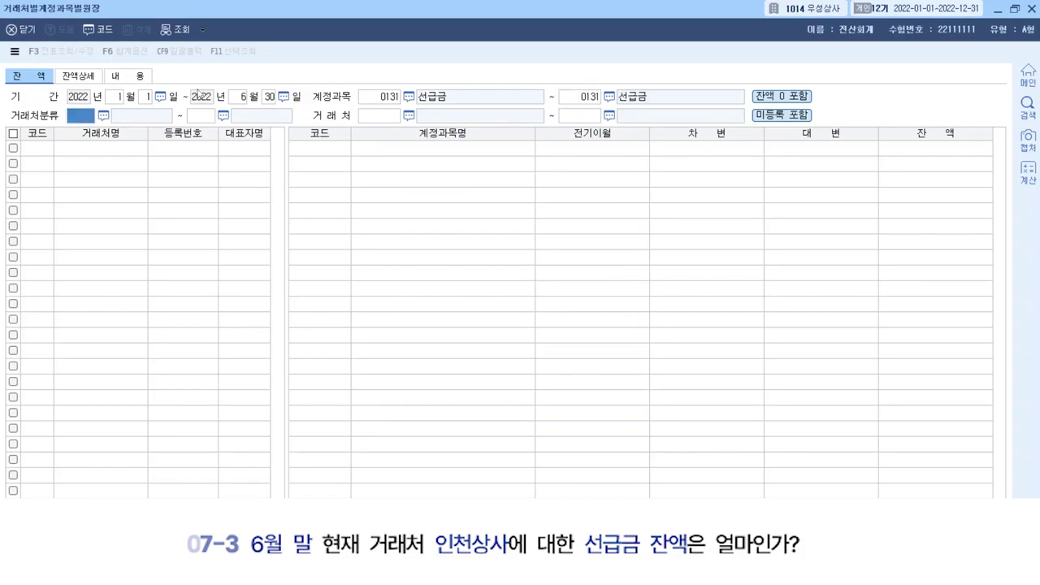
Filter to customer 00116 인천상사 and read its 5,200,000 선급금 balance.
key(Return)
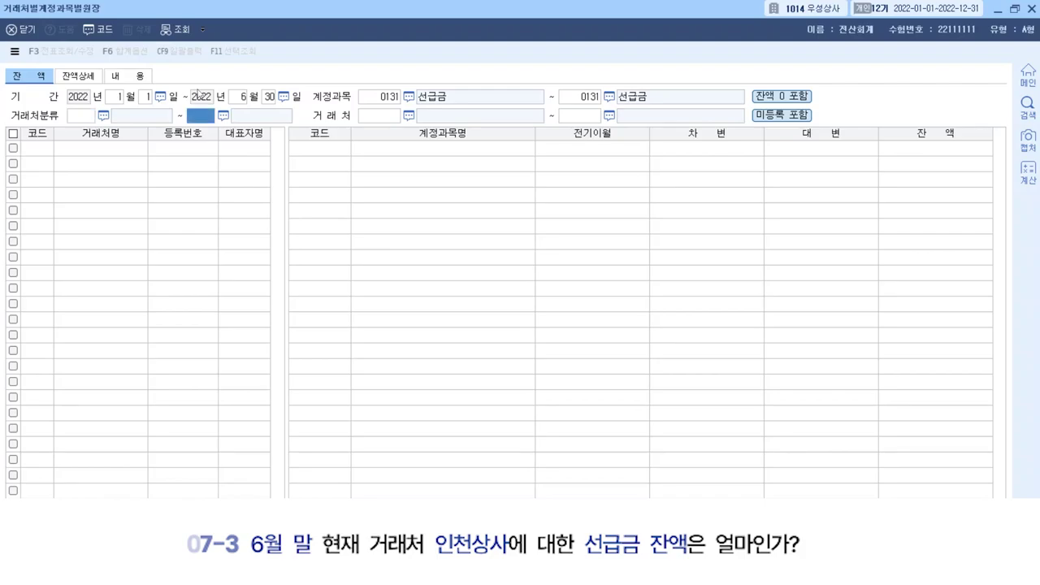
key(Return)
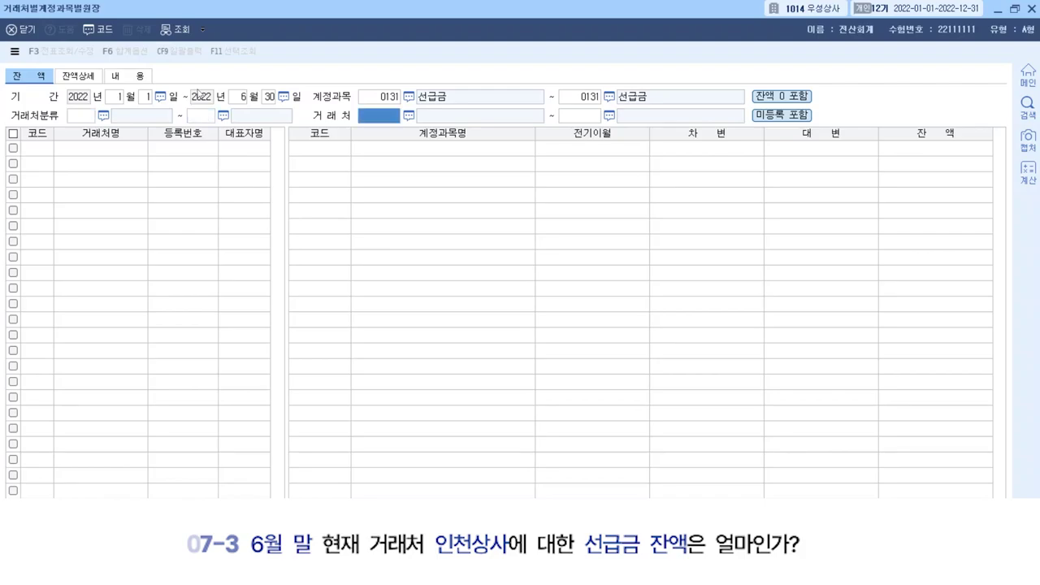
key(F2)
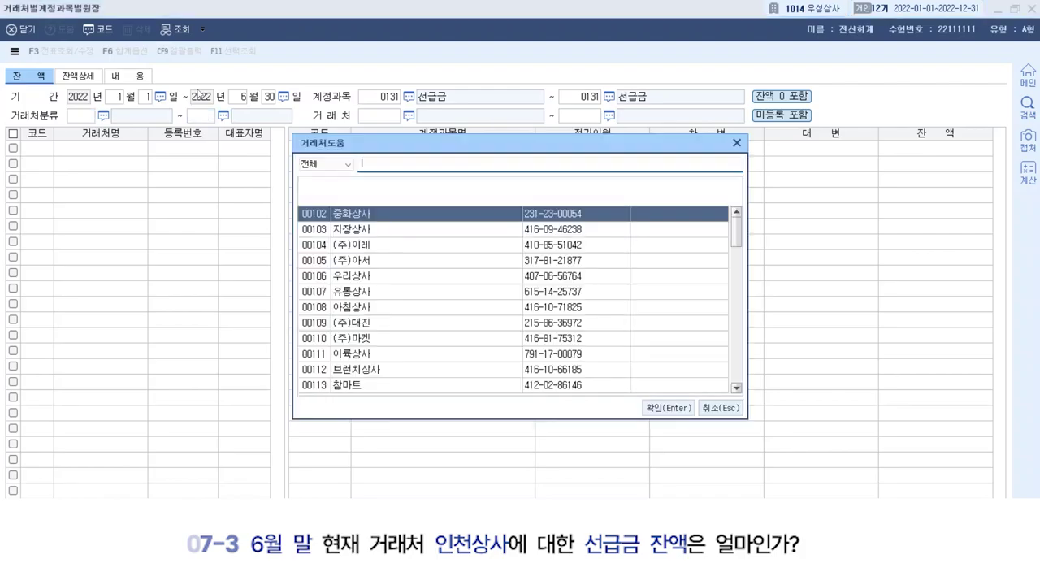
text(인천)
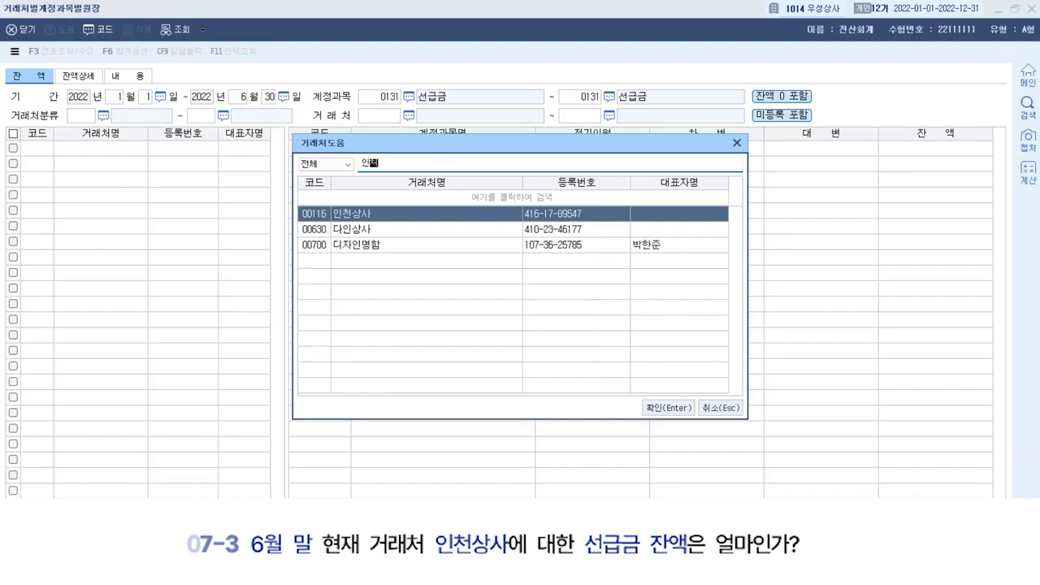
key(Return)
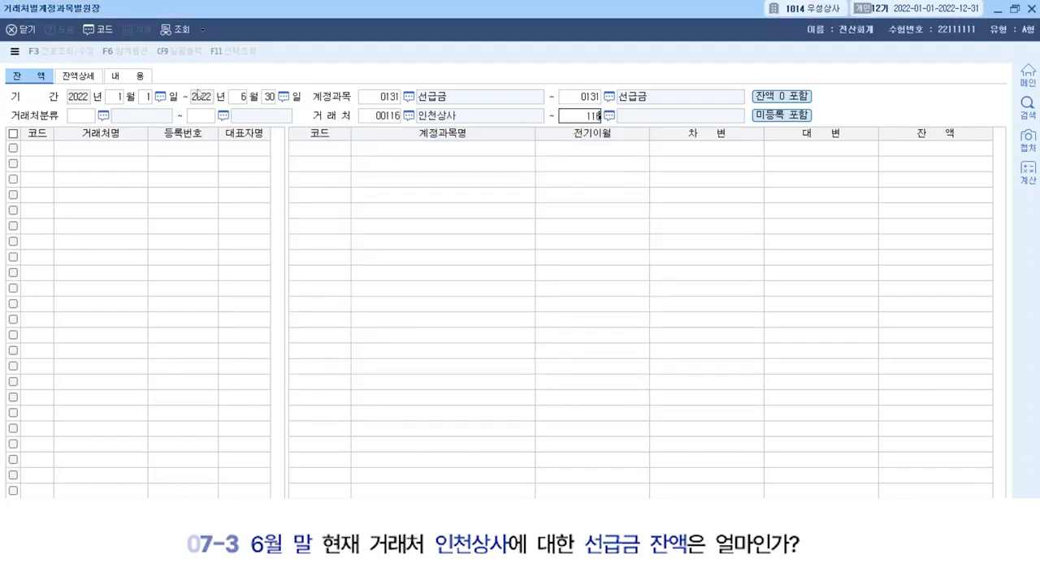
key(Return)
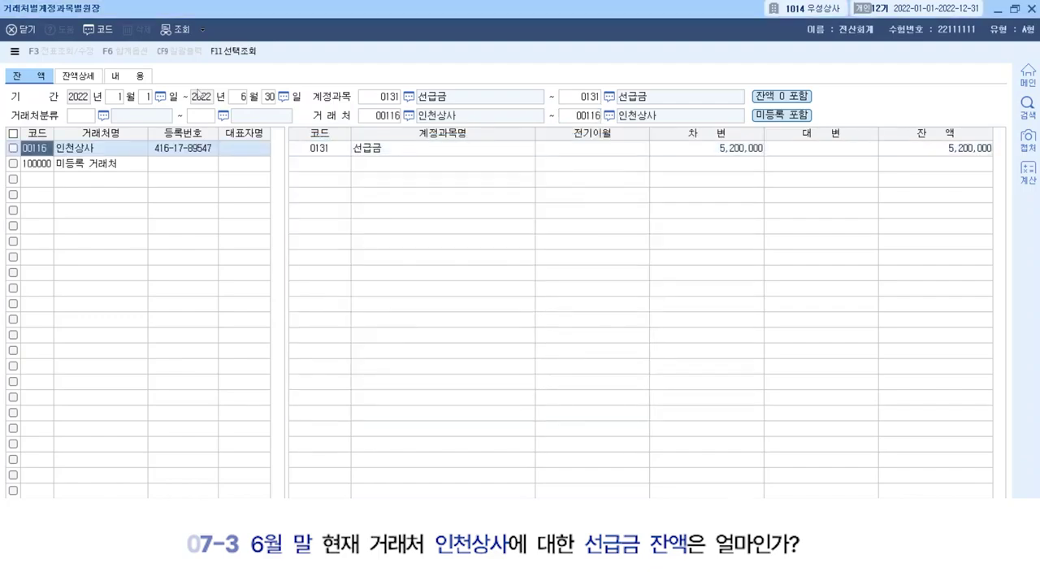
click(418, 154)
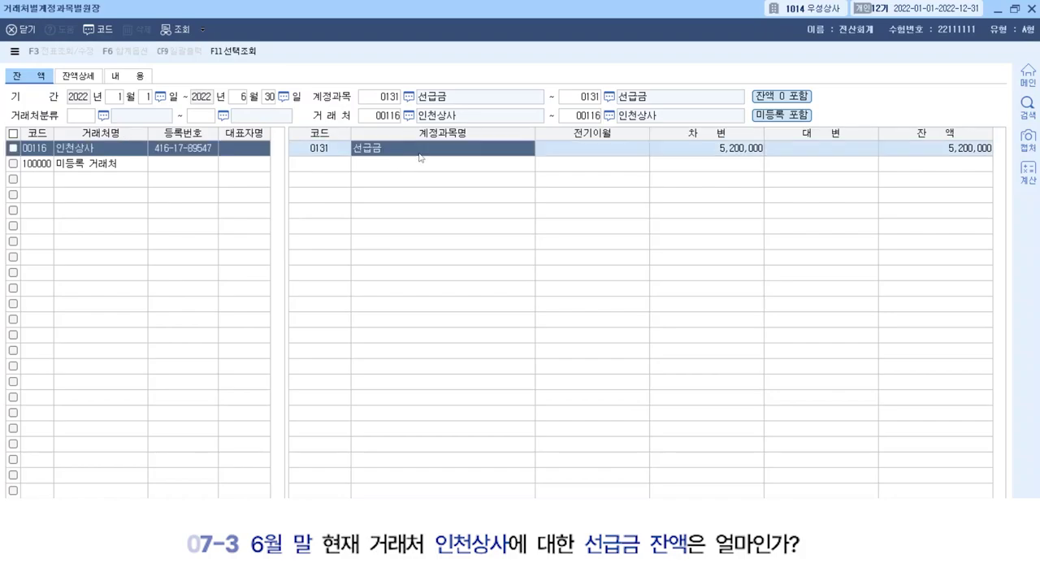
click(947, 148)
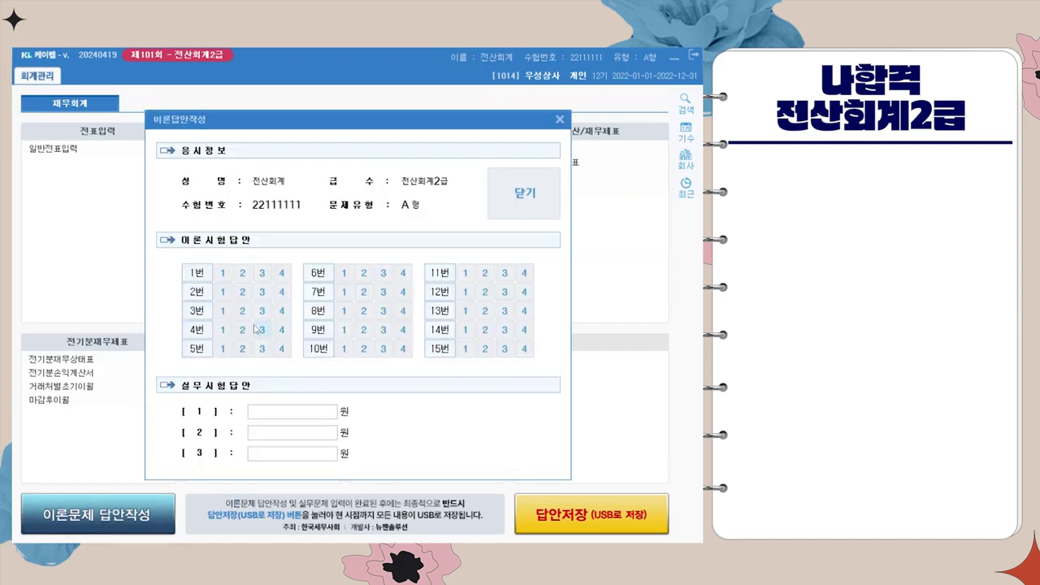
Mark the theory answers: Q1-4, Q2-4, Q3-2, Q5-1, Q7-4, Q8-1, Q9-4, Q12-2, Q13-2, Q15-2.
click(242, 310)
click(344, 311)
click(403, 329)
click(485, 310)
click(485, 348)
click(485, 291)
click(403, 291)
click(281, 273)
click(281, 292)
click(222, 348)
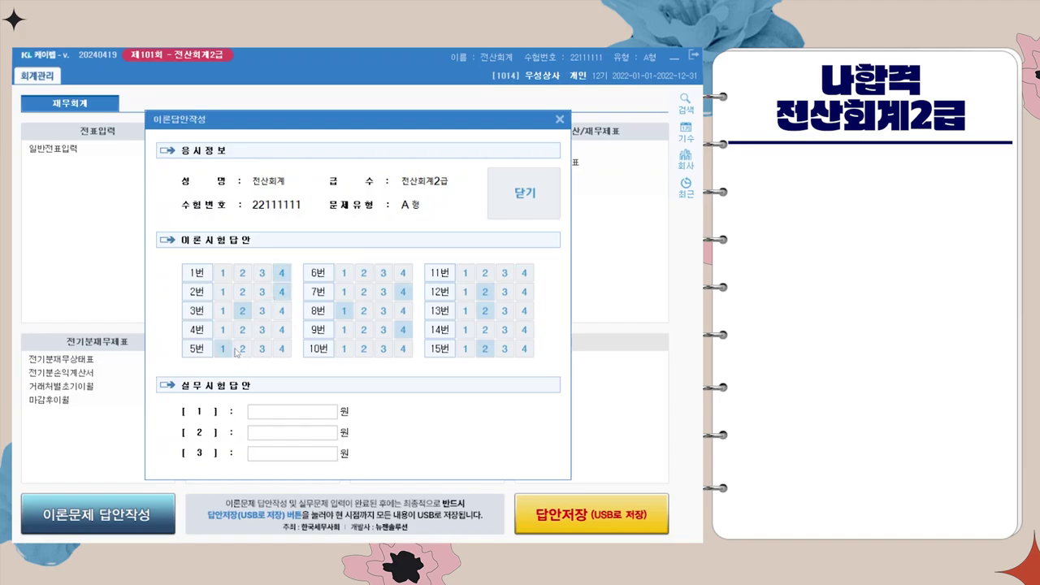
Enter practical answers 600,000, 1,500,000 and 5,200,000 in [1]–[3] and close the sheet, keeping the answers.
click(275, 414)
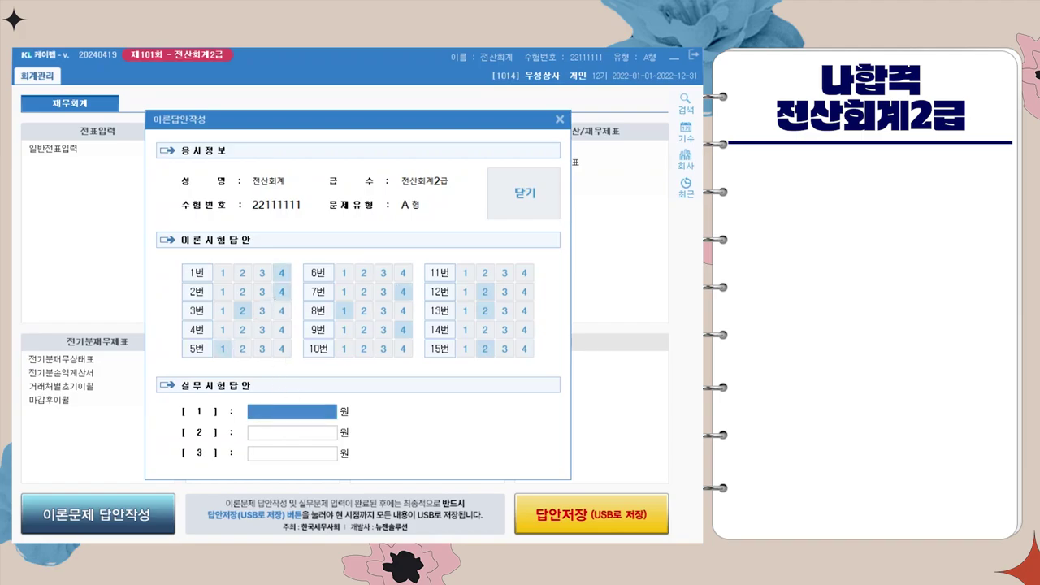
text(6000000)
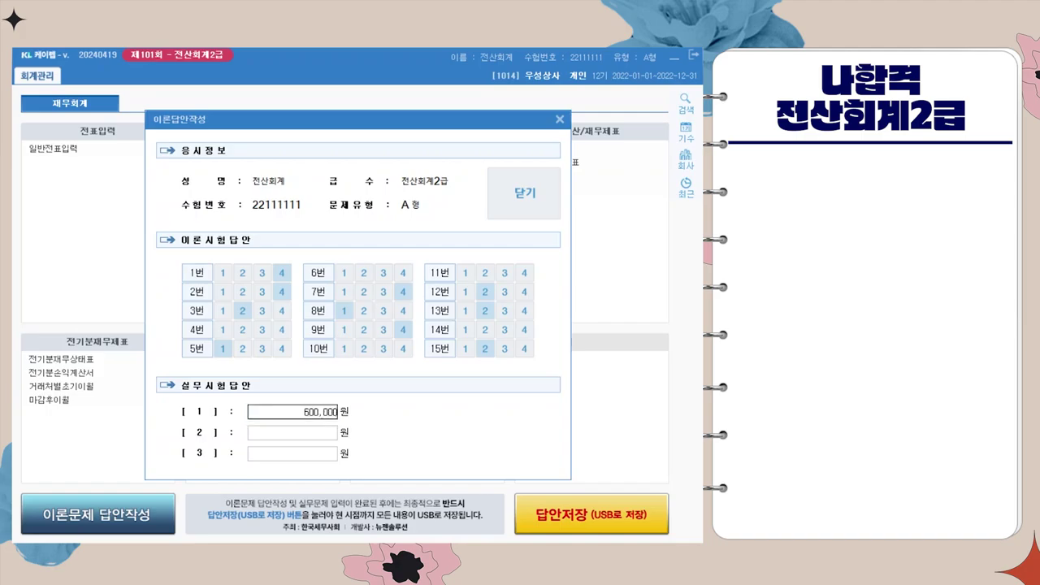
click(292, 432)
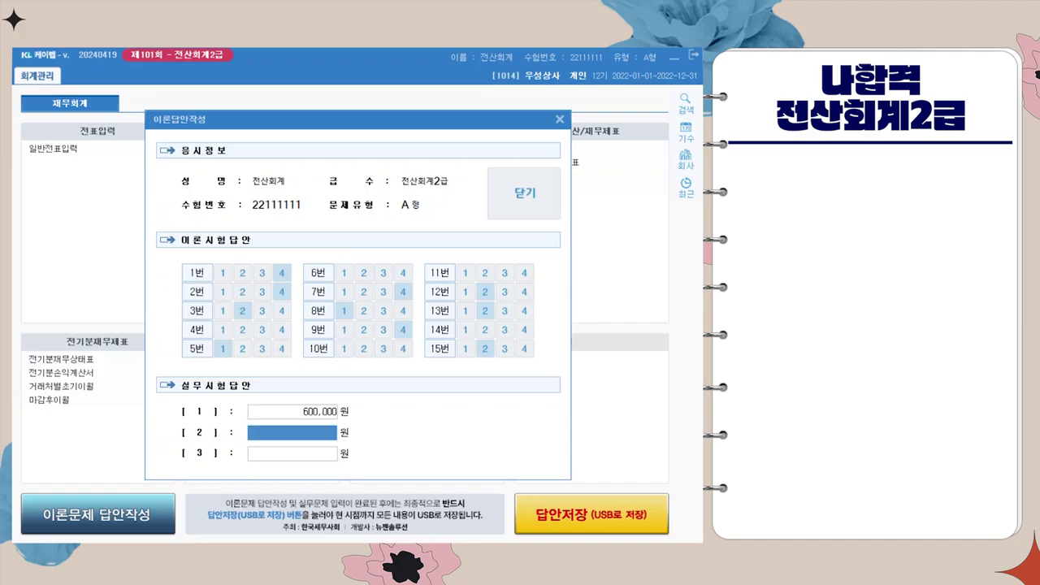
text(1500000)
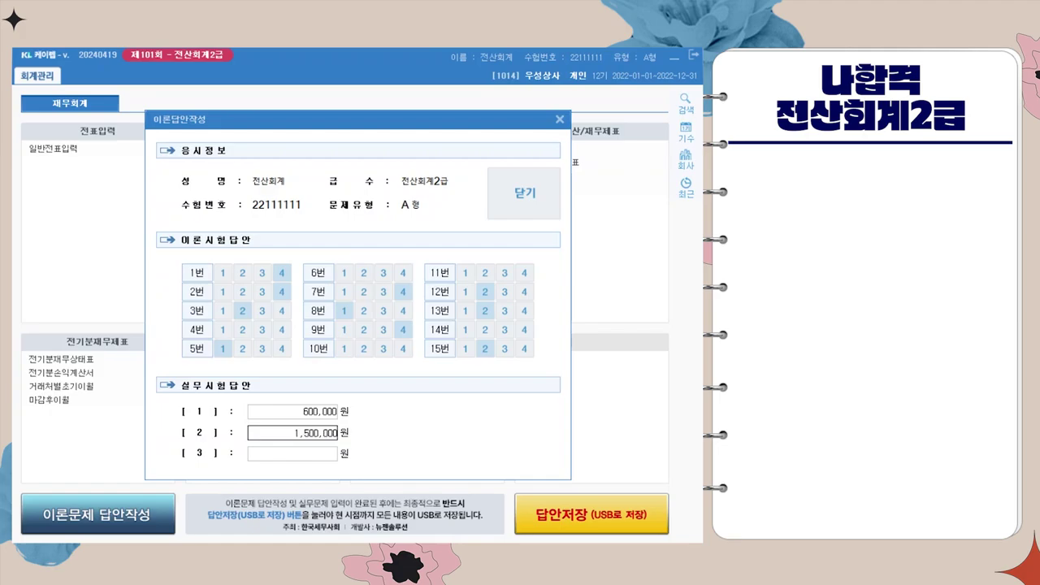
click(292, 452)
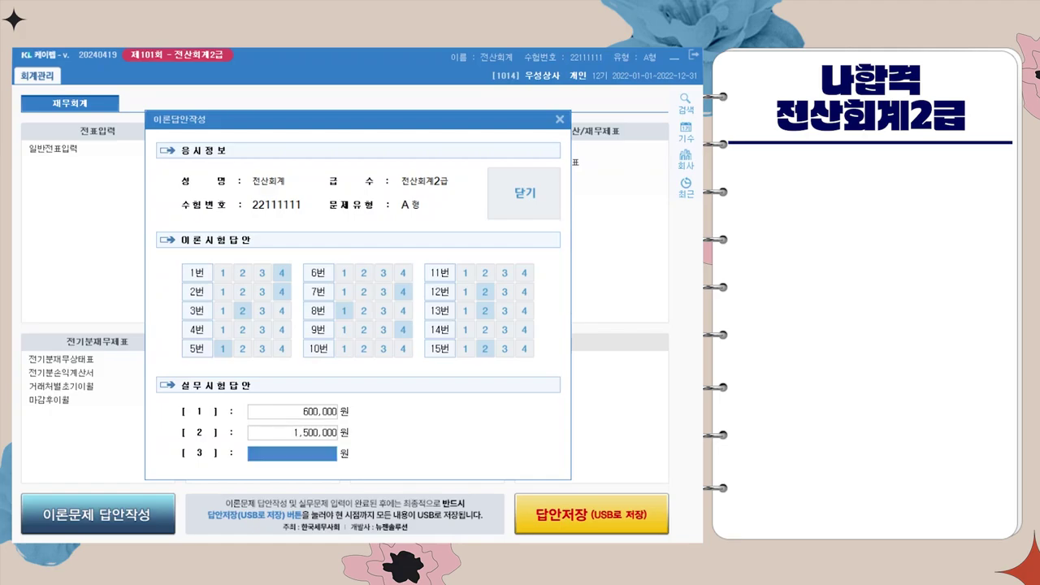
text(5200000)
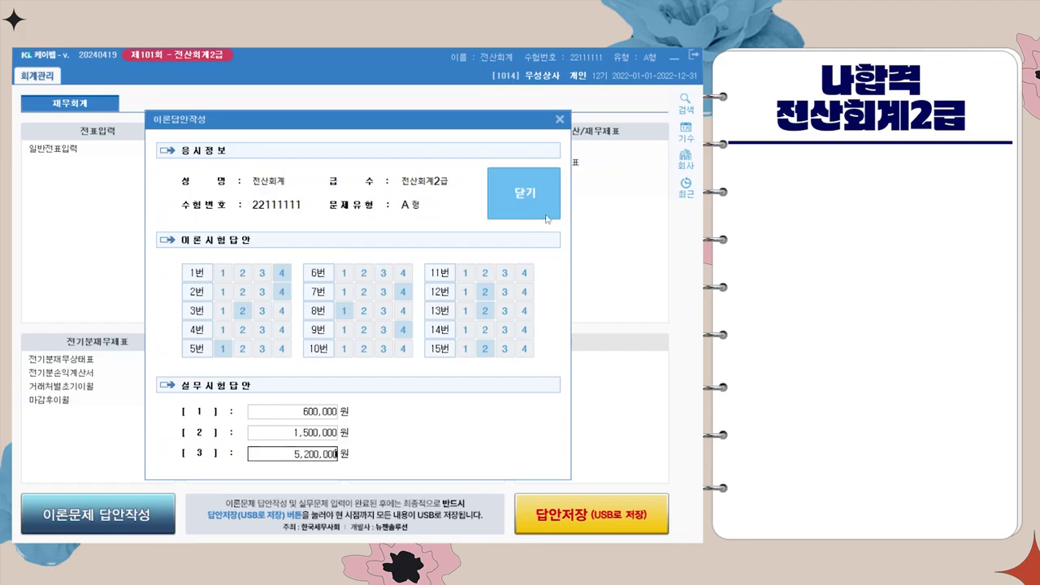
click(525, 192)
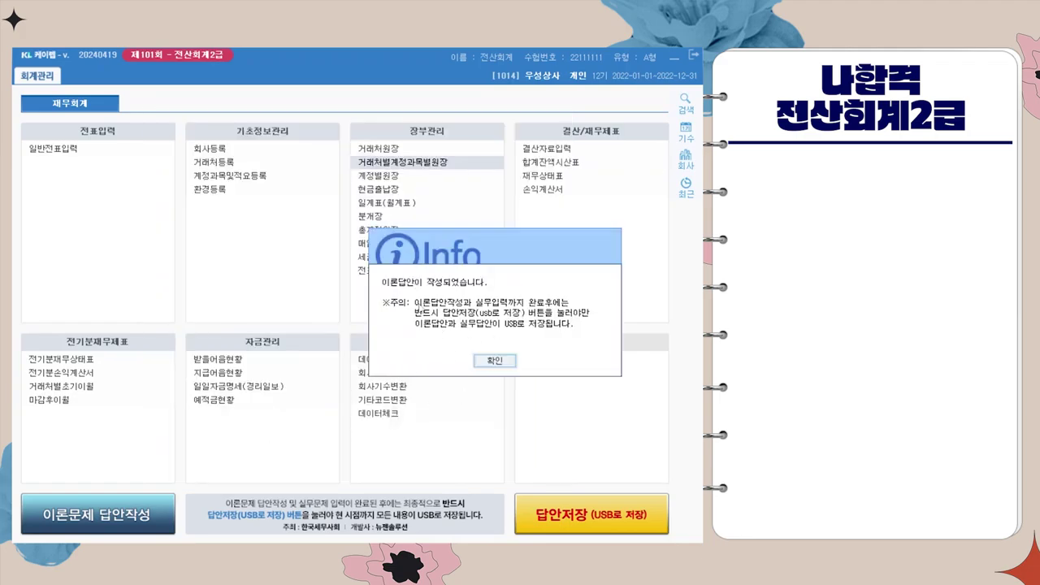